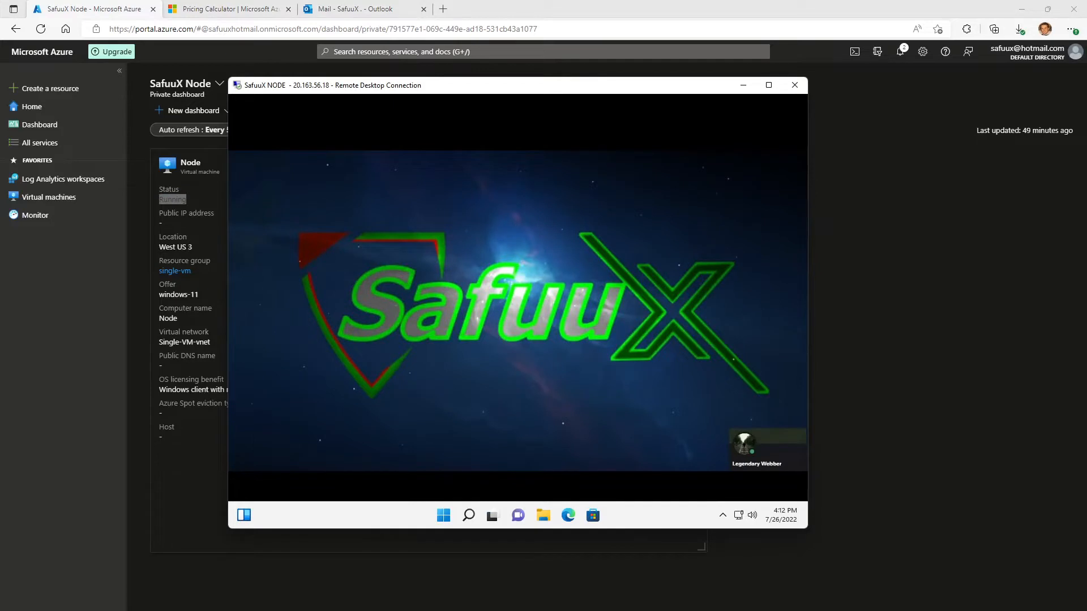
Switch to the Azure portal, search for "Log Analytics Workspace" and open the Log Analytics workspaces service.
{"action": "key", "text": "alt+Tab"}
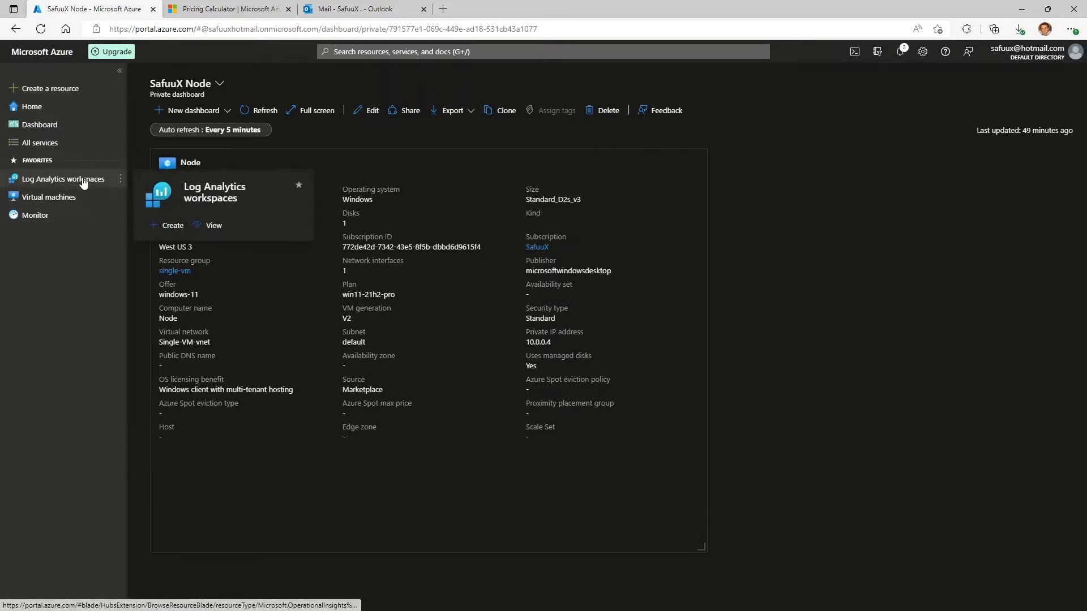
{"action": "left_click", "coordinate": [432, 52]}
{"action": "type", "text": "Log"}
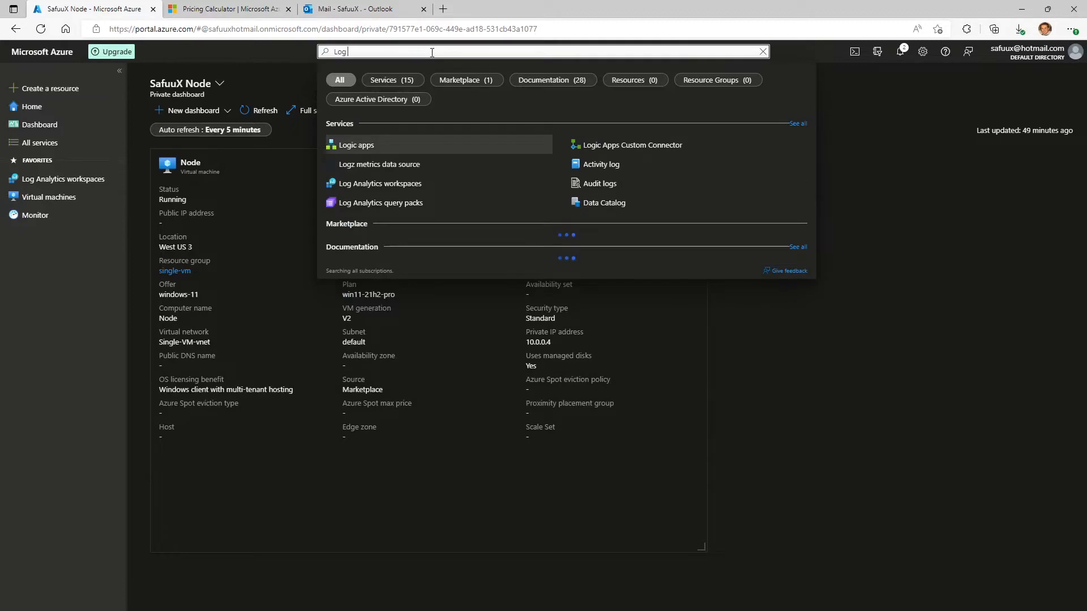
{"action": "type", "text": " Ana"}
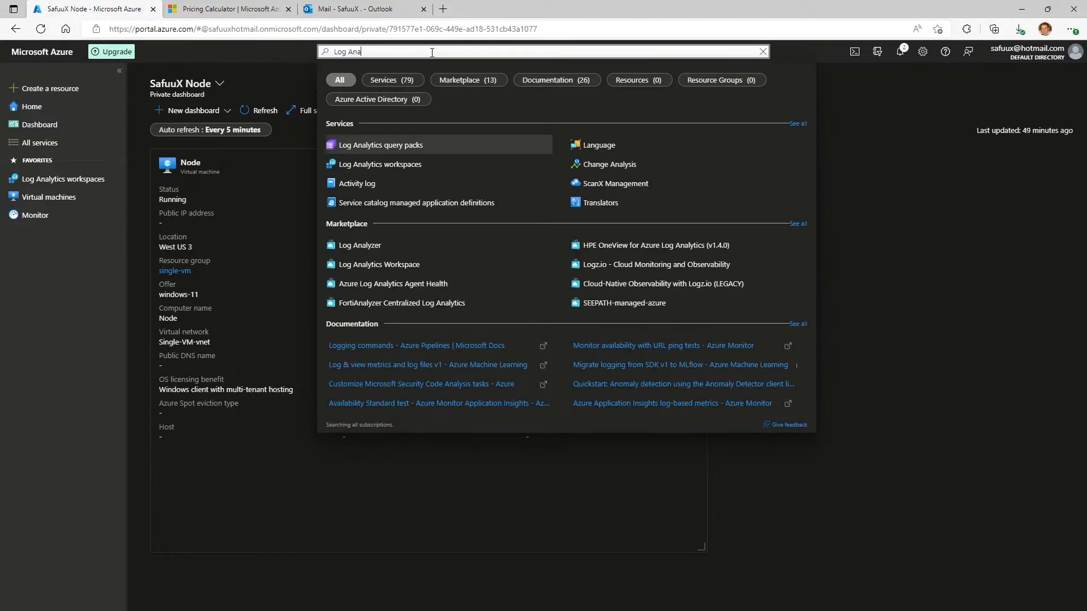
{"action": "type", "text": "lytics Works"}
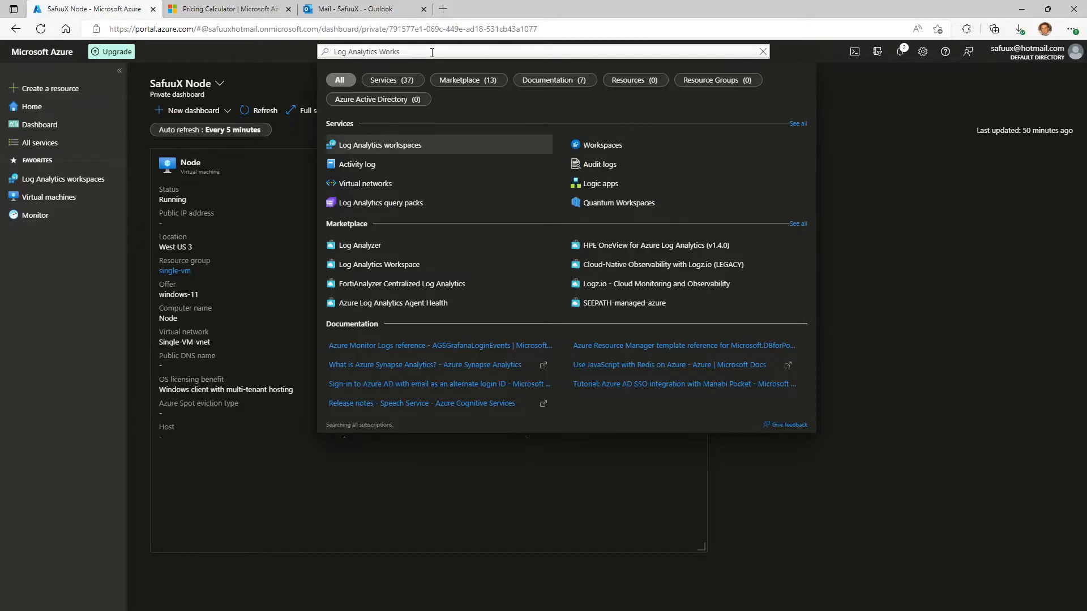
{"action": "type", "text": "pace"}
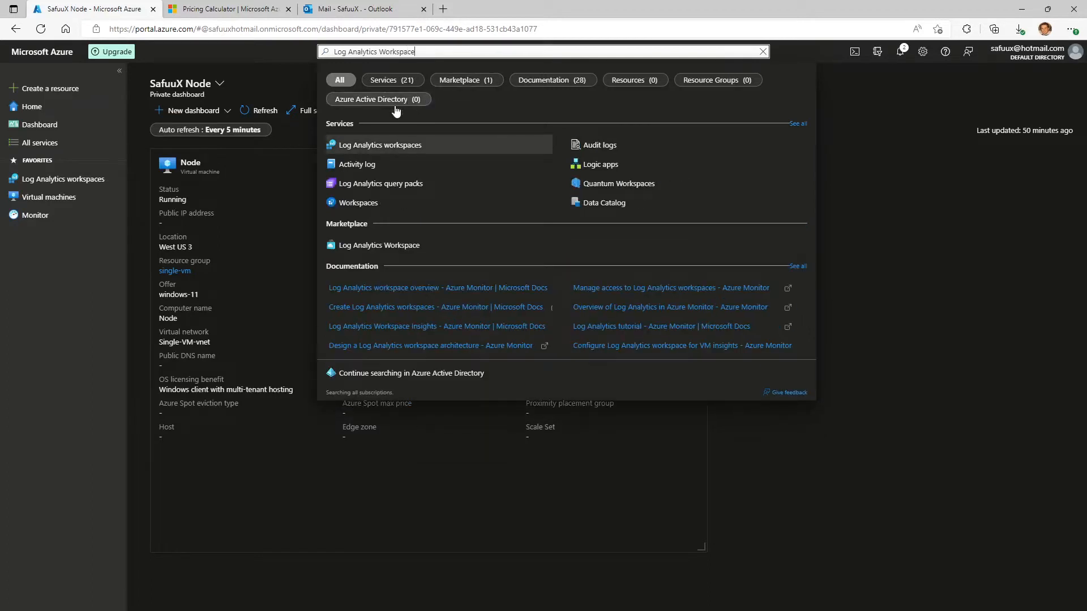
{"action": "left_click", "coordinate": [392, 145]}
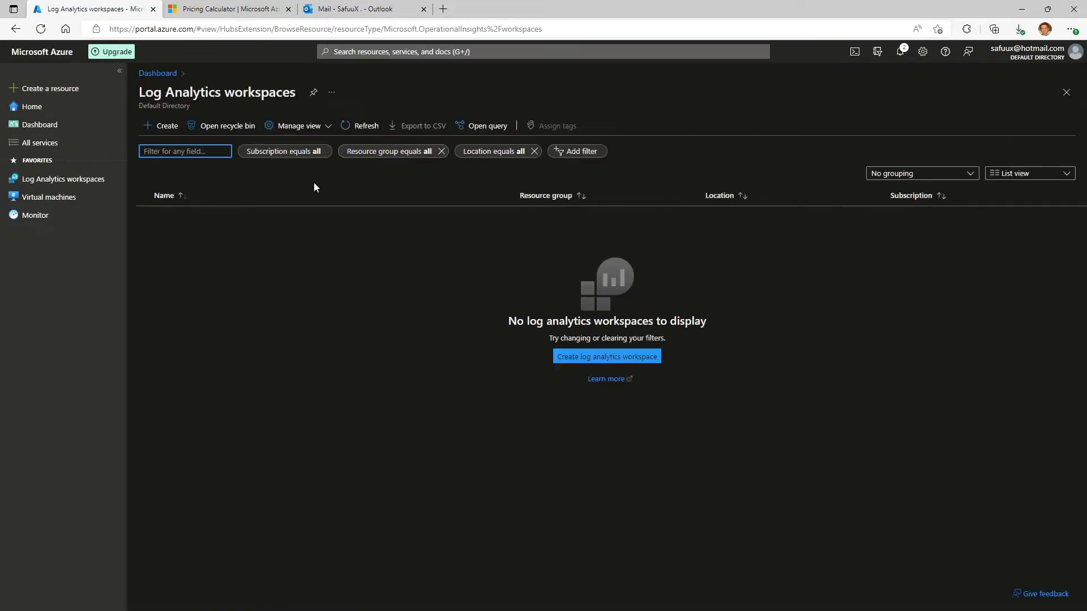
Start creating a new Log Analytics workspace and name it SafuuXNode.
{"action": "left_click", "coordinate": [155, 130]}
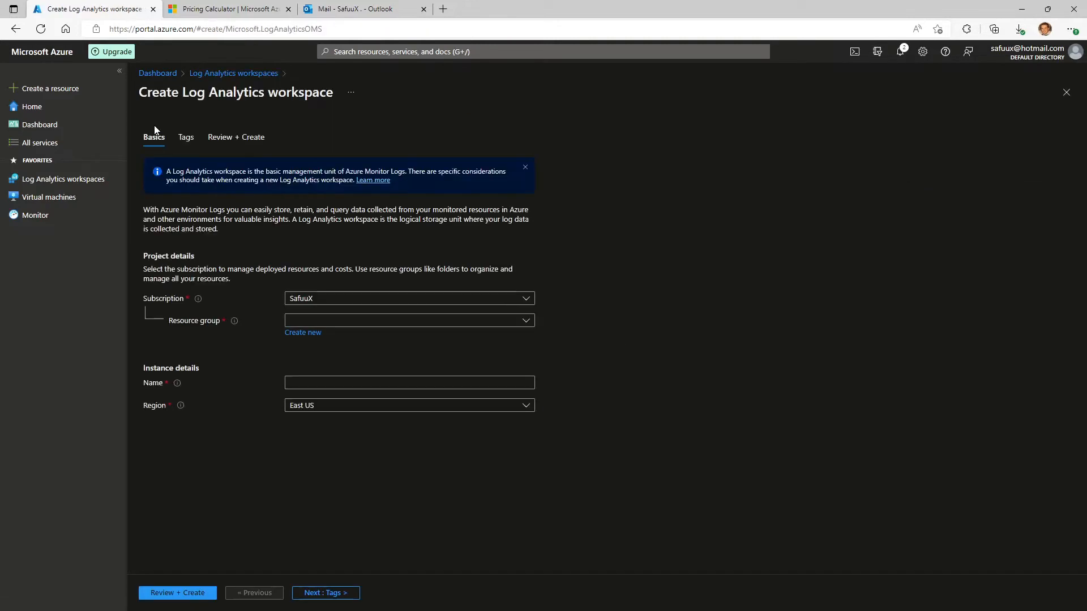
{"action": "left_click", "coordinate": [320, 384]}
{"action": "type", "text": "Sa"}
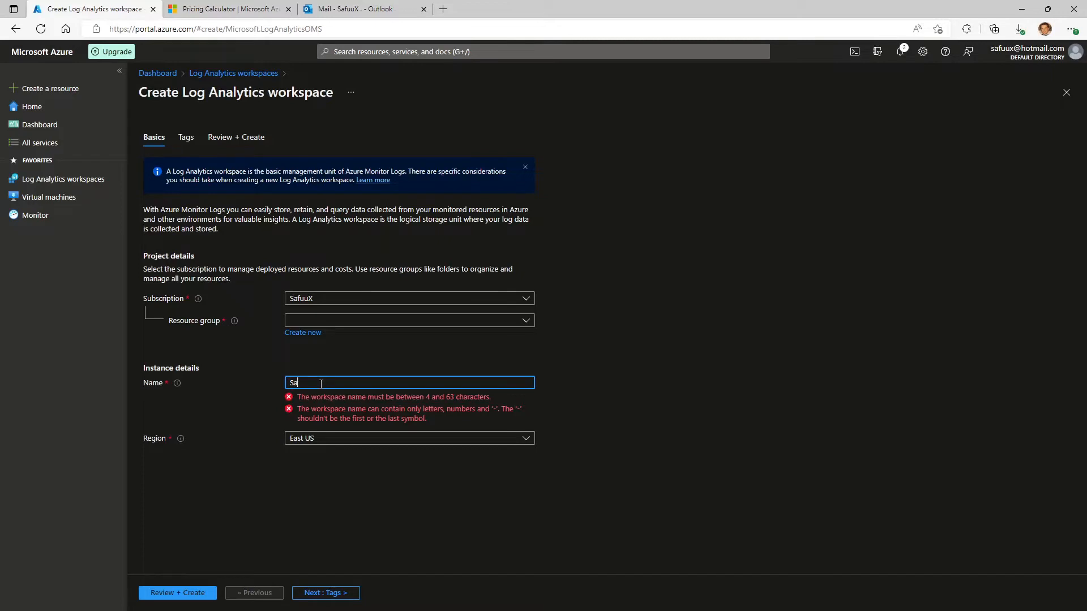
{"action": "type", "text": "t"}
{"action": "key", "text": "BackSpace"}
{"action": "type", "text": "fuu"}
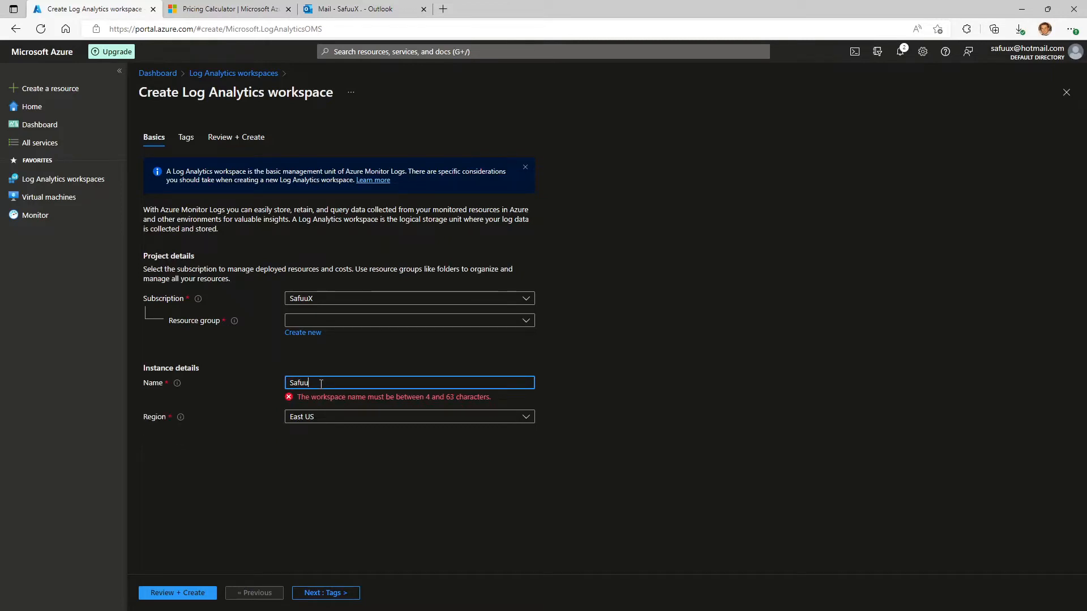
{"action": "type", "text": "X"}
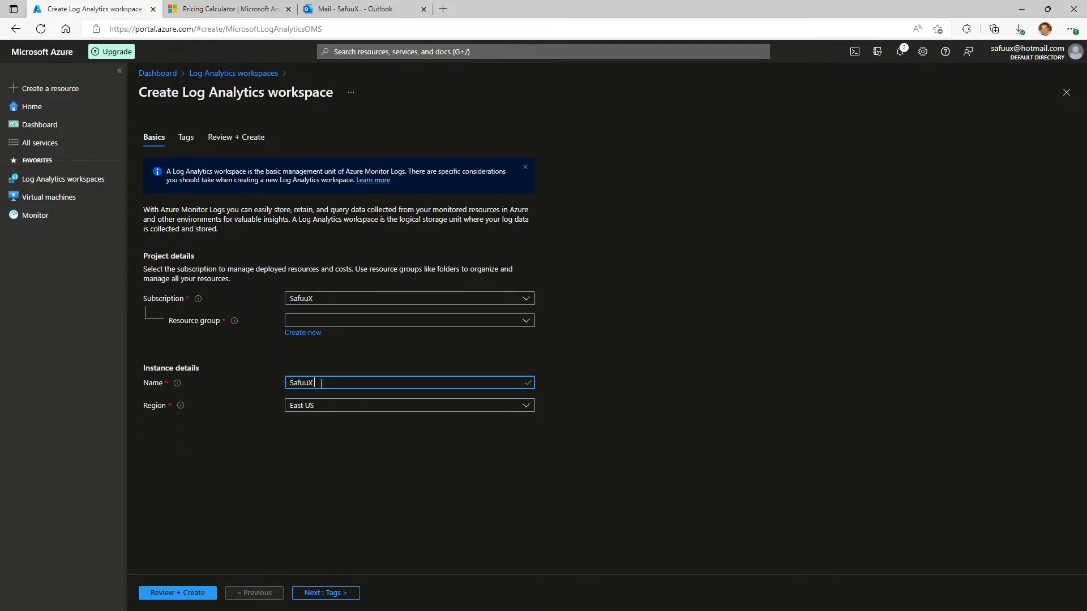
{"action": "key", "text": "BackSpace"}
{"action": "type", "text": "Node"}
Keep the SafuuX subscription and assign the new workspace to the Single-VM resource group.
{"action": "left_click", "coordinate": [349, 323]}
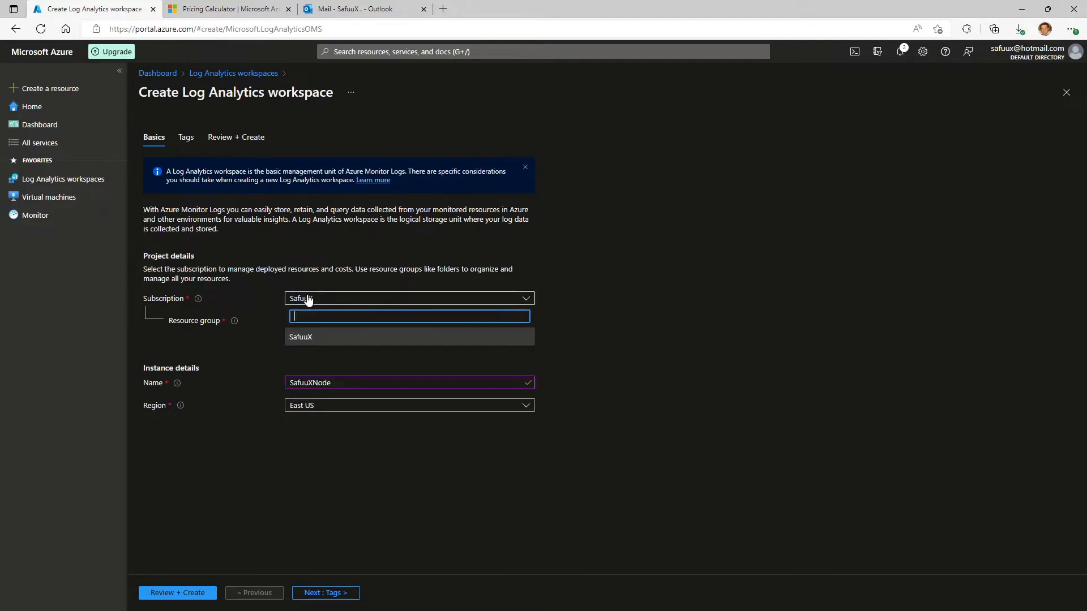
{"action": "left_click", "coordinate": [331, 300]}
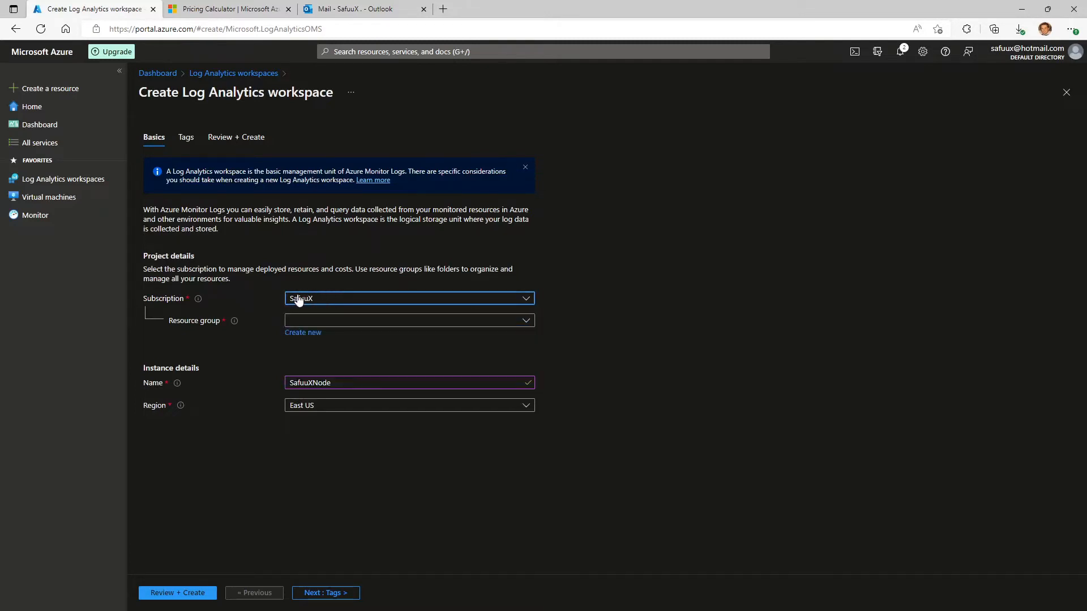
{"action": "left_click", "coordinate": [335, 320]}
{"action": "left_click", "coordinate": [328, 396]}
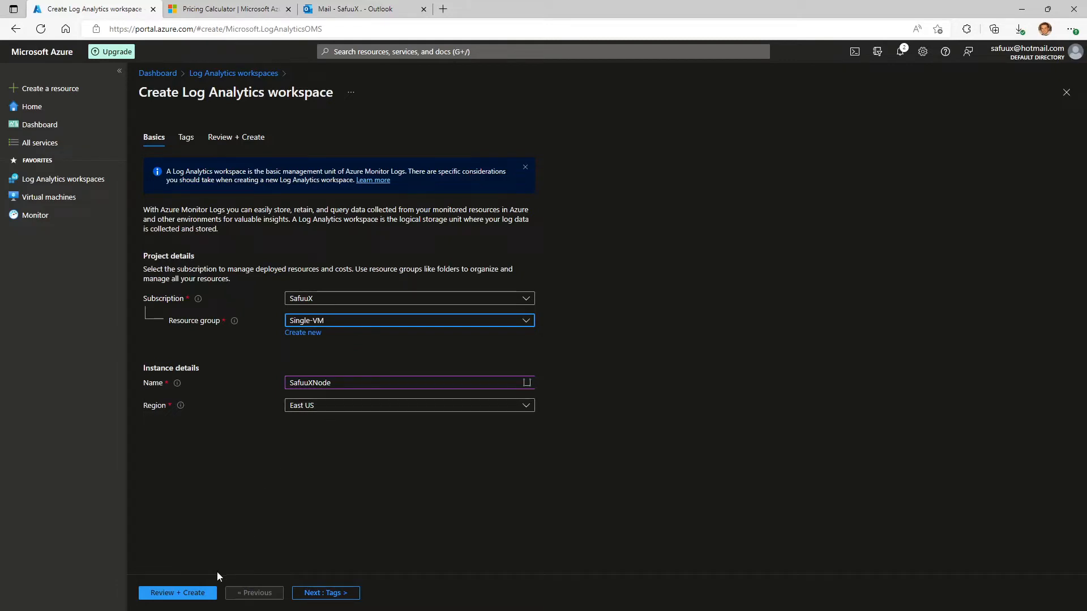
Review and create the SafuuXNode workspace, and reload the list of Log Analytics workspaces.
{"action": "left_click", "coordinate": [202, 599]}
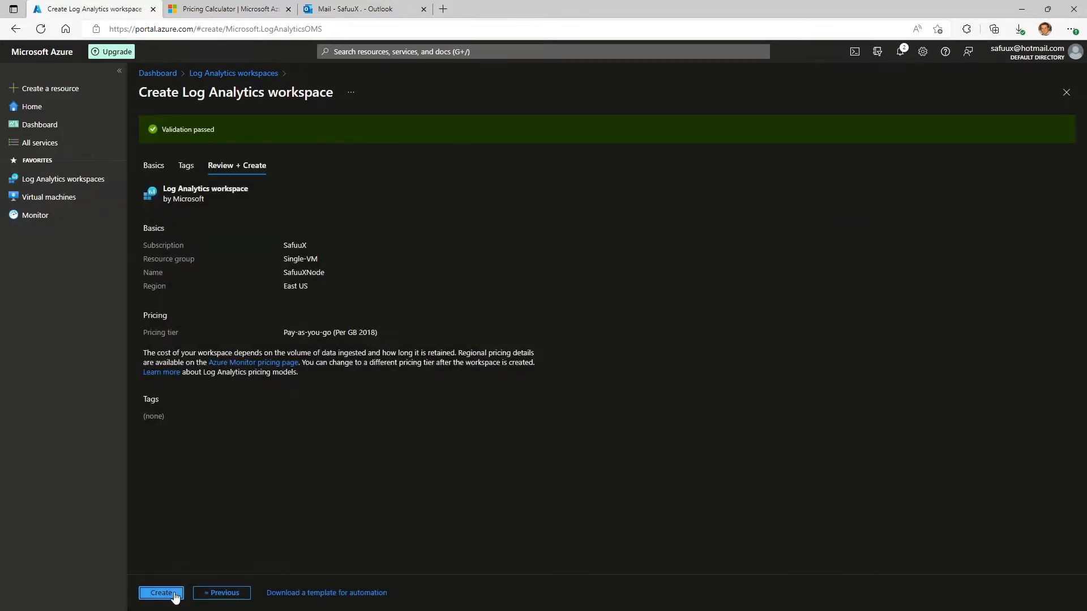
{"action": "left_click", "coordinate": [180, 592]}
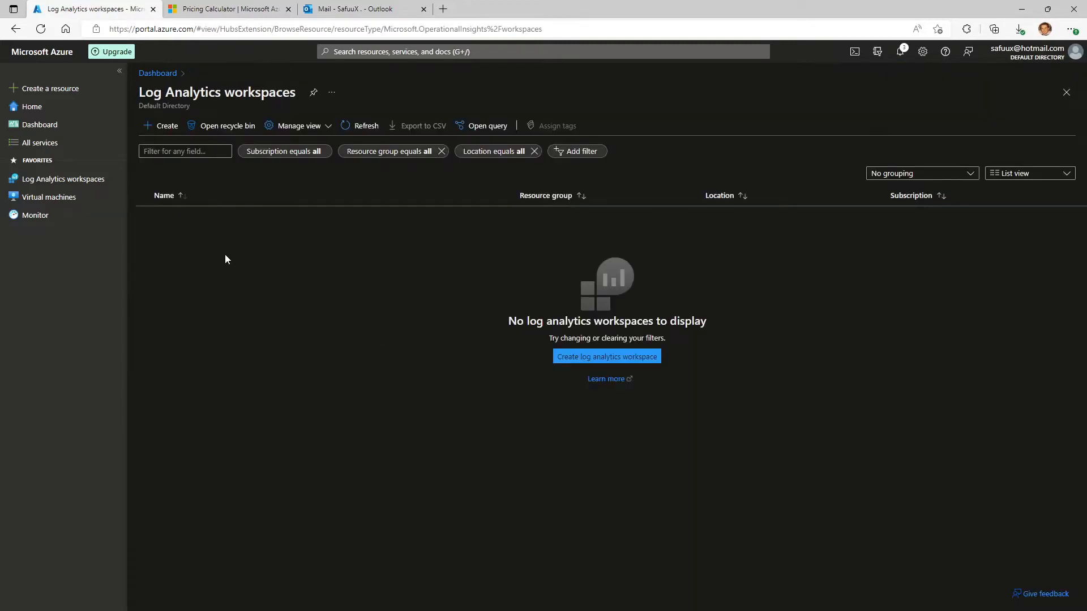
{"action": "left_click", "coordinate": [86, 182]}
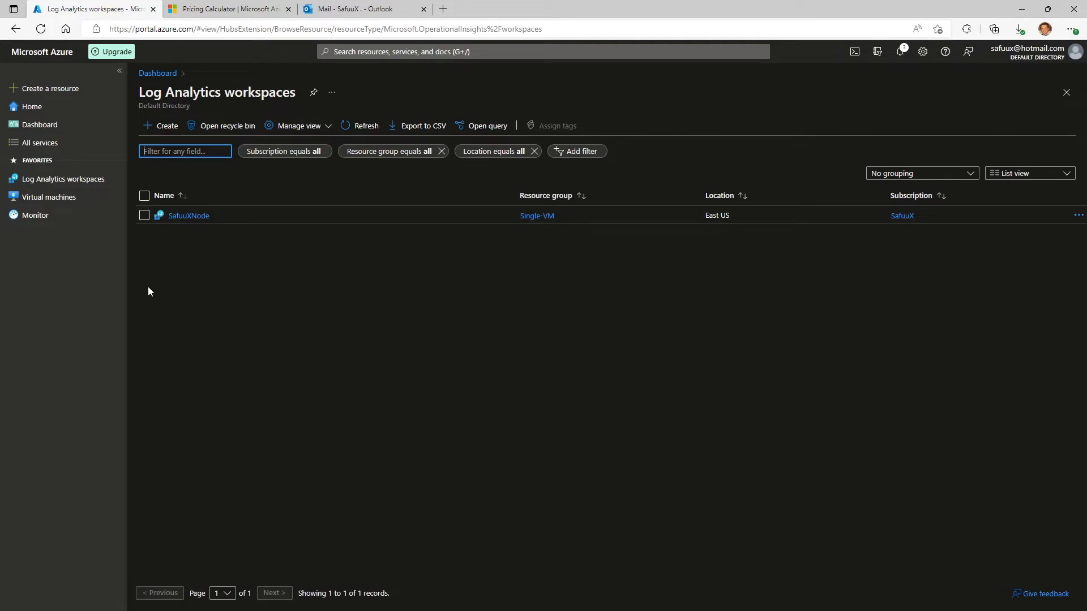
Open the Insights monitoring page of the virtual machine Node.
{"action": "left_click", "coordinate": [56, 202]}
{"action": "left_click", "coordinate": [393, 52]}
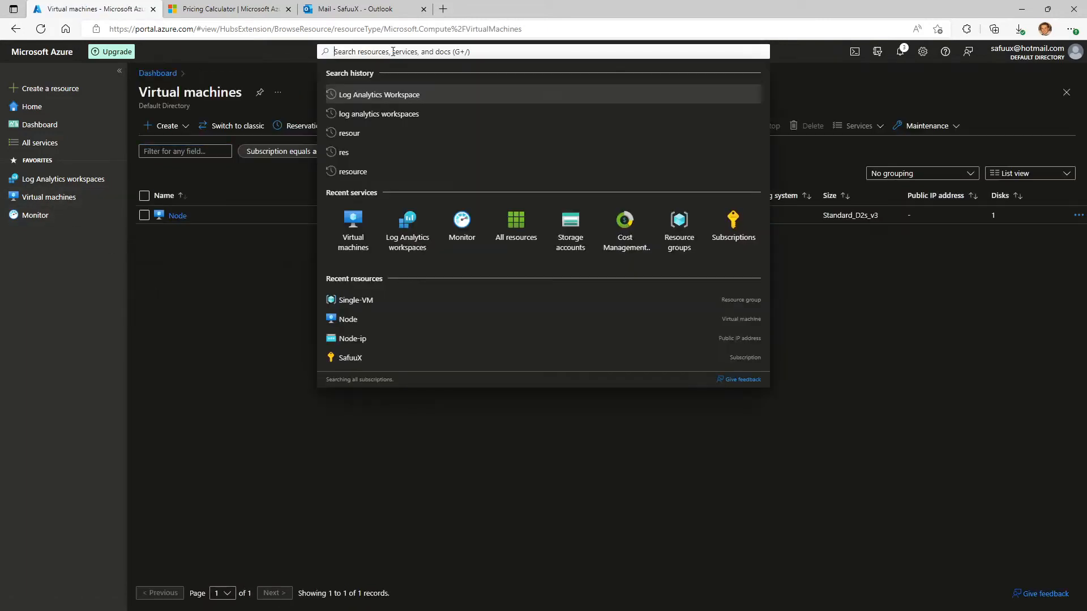
{"action": "type", "text": "virtual"}
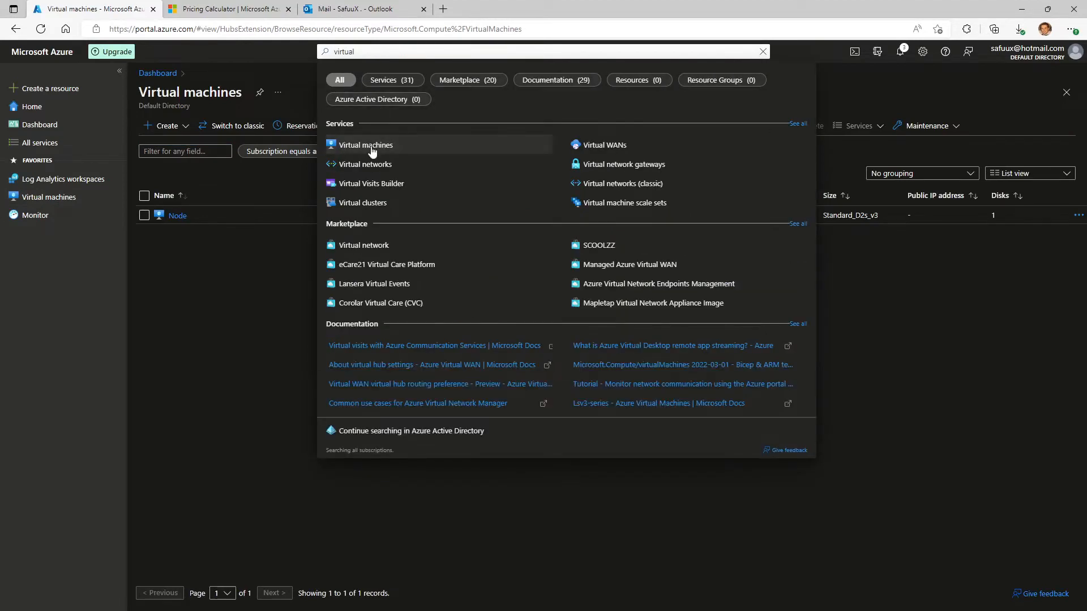
{"action": "left_click", "coordinate": [164, 257]}
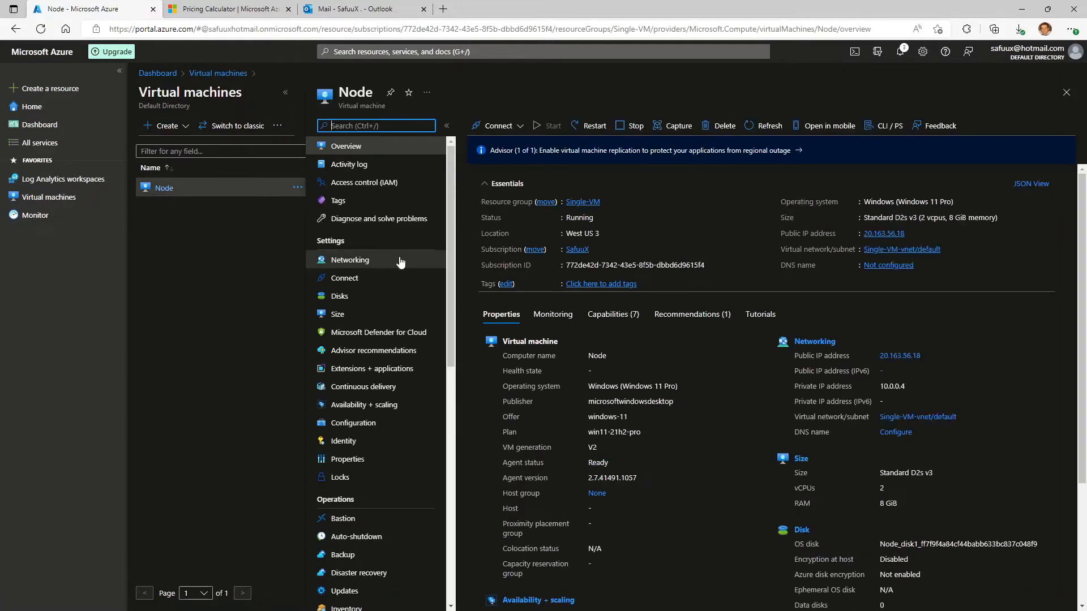
{"action": "scroll", "coordinate": [404, 263], "scroll_direction": "down", "scroll_amount": 8}
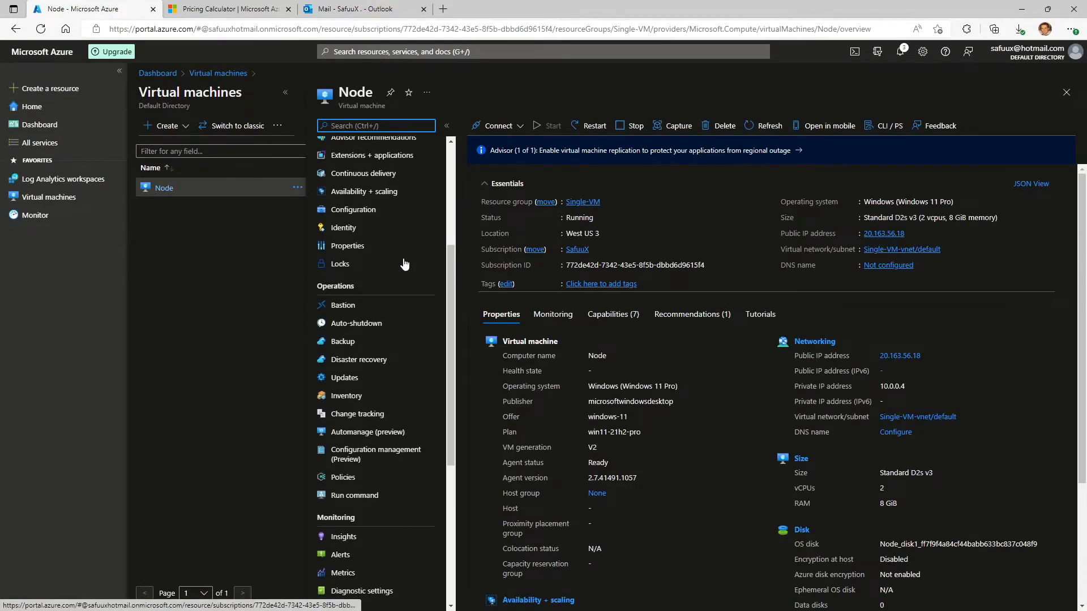
{"action": "scroll", "coordinate": [404, 264], "scroll_direction": "down", "scroll_amount": 2}
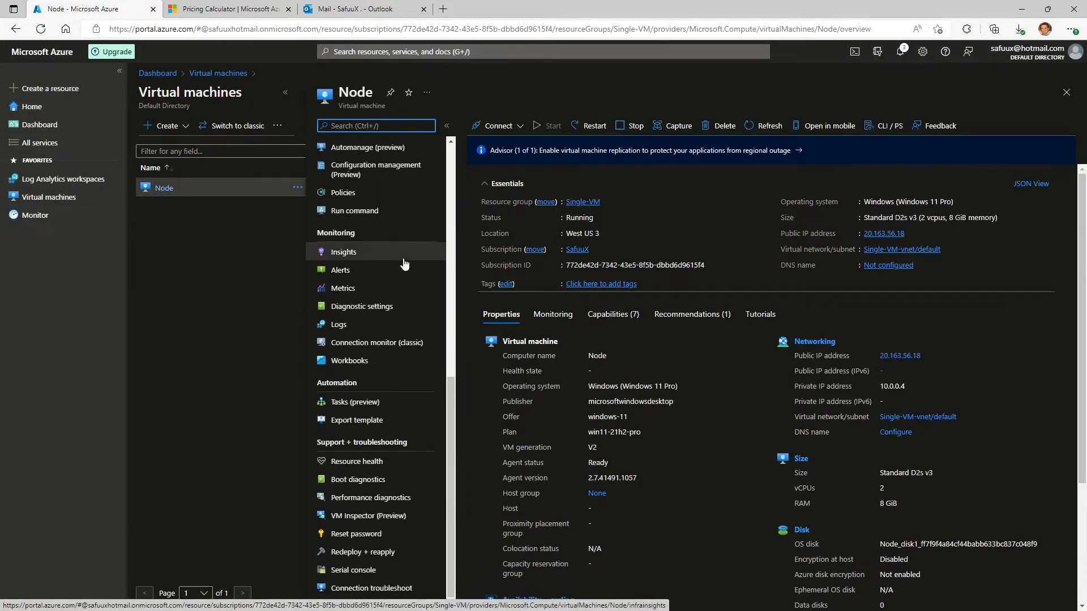
{"action": "double_click", "coordinate": [324, 234]}
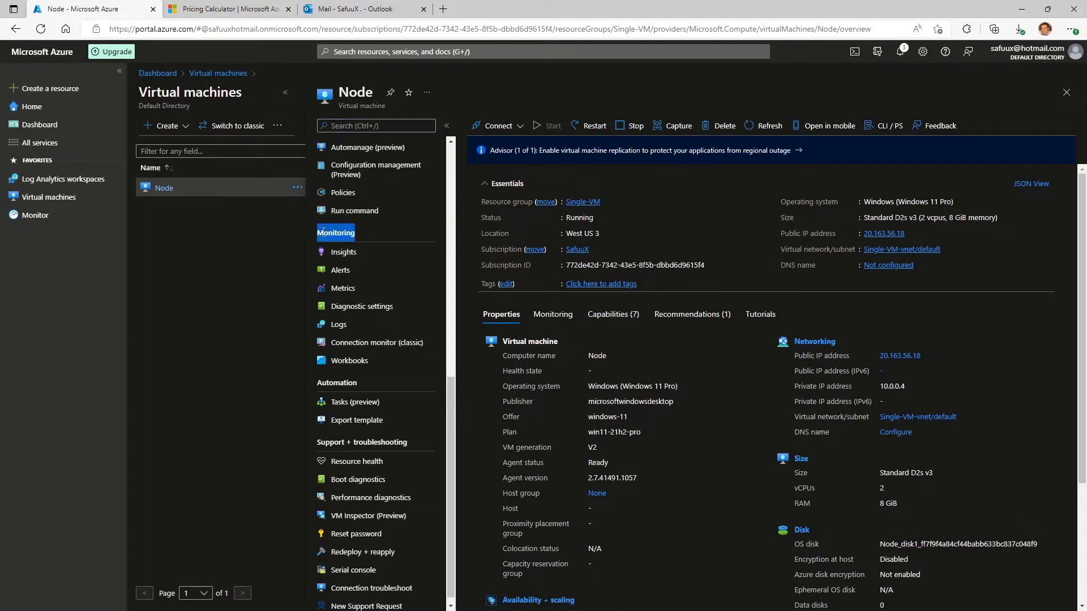
{"action": "left_click", "coordinate": [350, 255]}
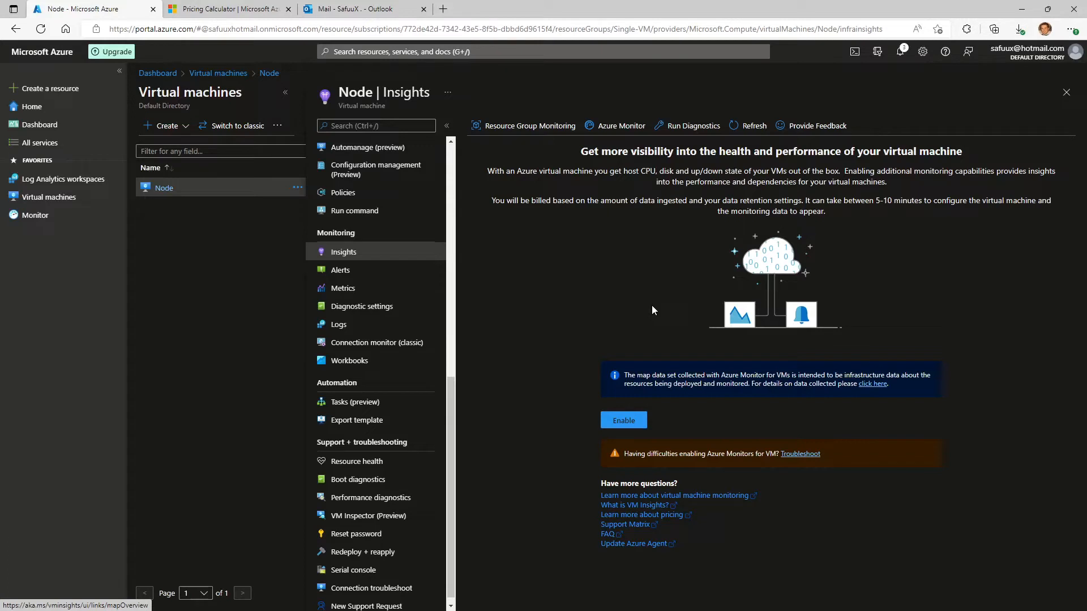
Enable Insights for the Node virtual machine using the SafuuX subscription and the SafuuXNode [eastus] Log Analytics workspace.
{"action": "left_click", "coordinate": [622, 420]}
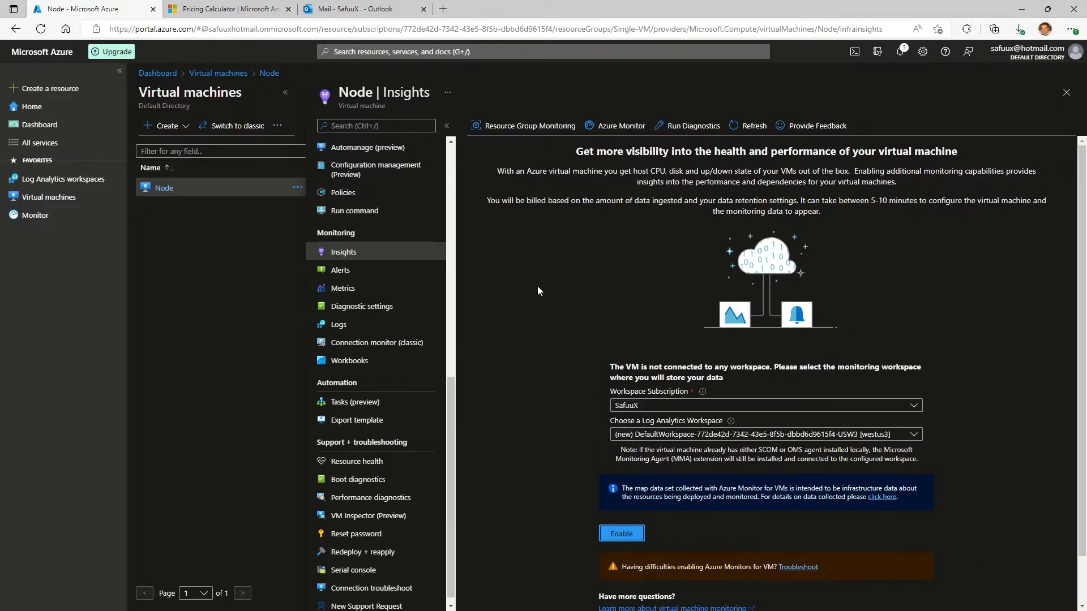
{"action": "scroll", "coordinate": [537, 286], "scroll_direction": "down", "scroll_amount": 1}
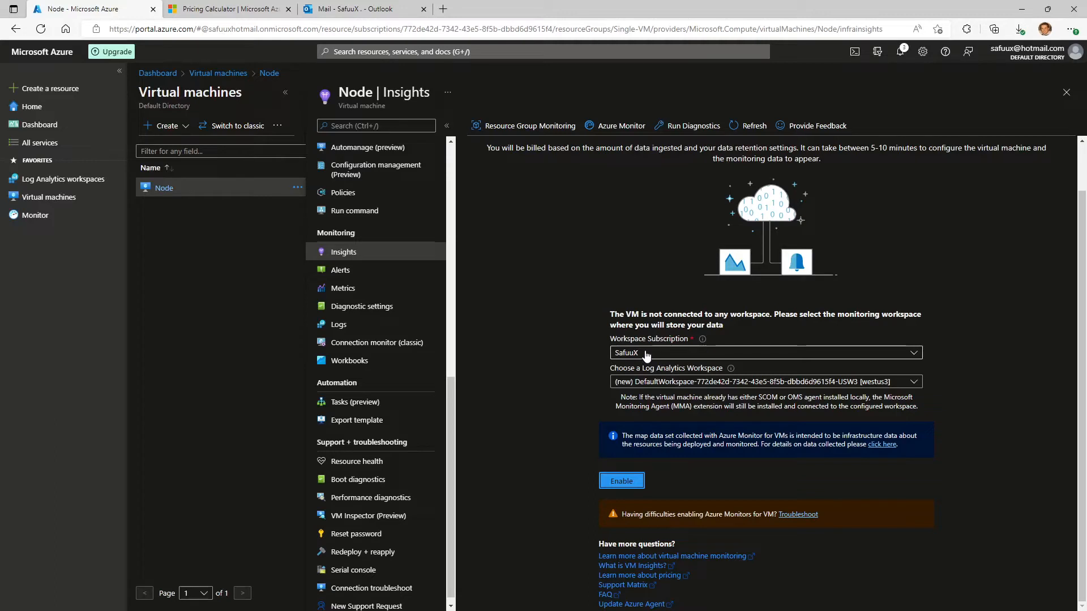
{"action": "left_click", "coordinate": [673, 355]}
{"action": "left_click", "coordinate": [673, 355]}
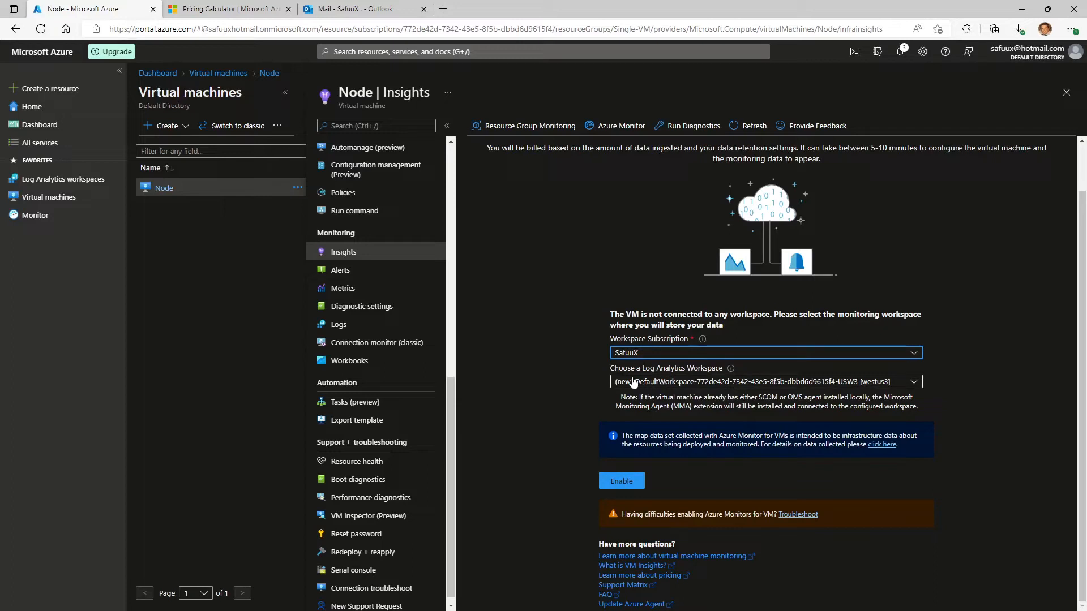
{"action": "left_click", "coordinate": [712, 384]}
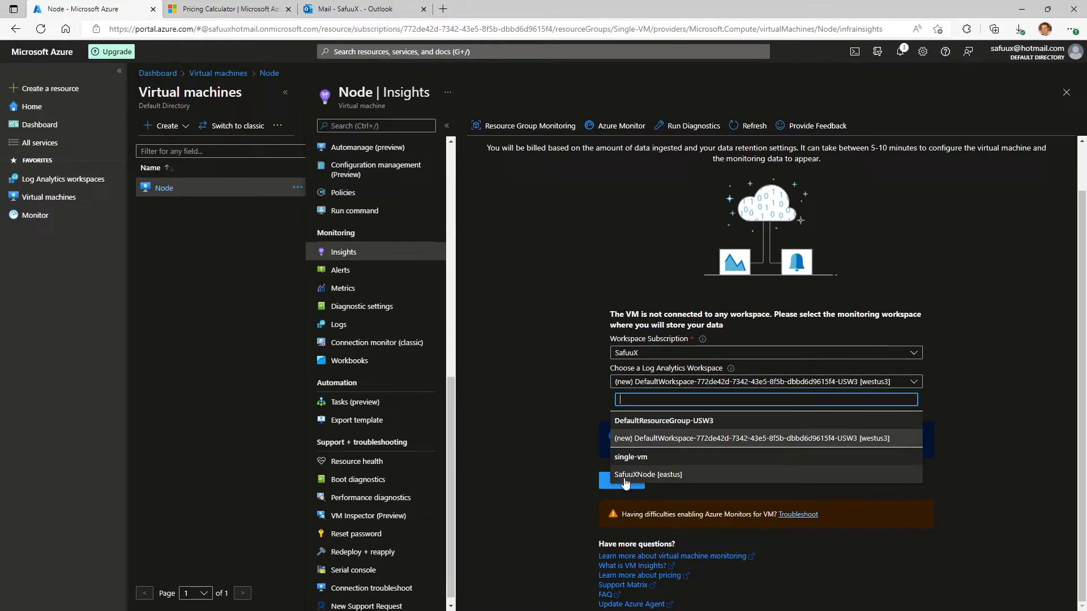
{"action": "left_click", "coordinate": [669, 476]}
{"action": "scroll", "coordinate": [528, 382], "scroll_direction": "down", "scroll_amount": 1}
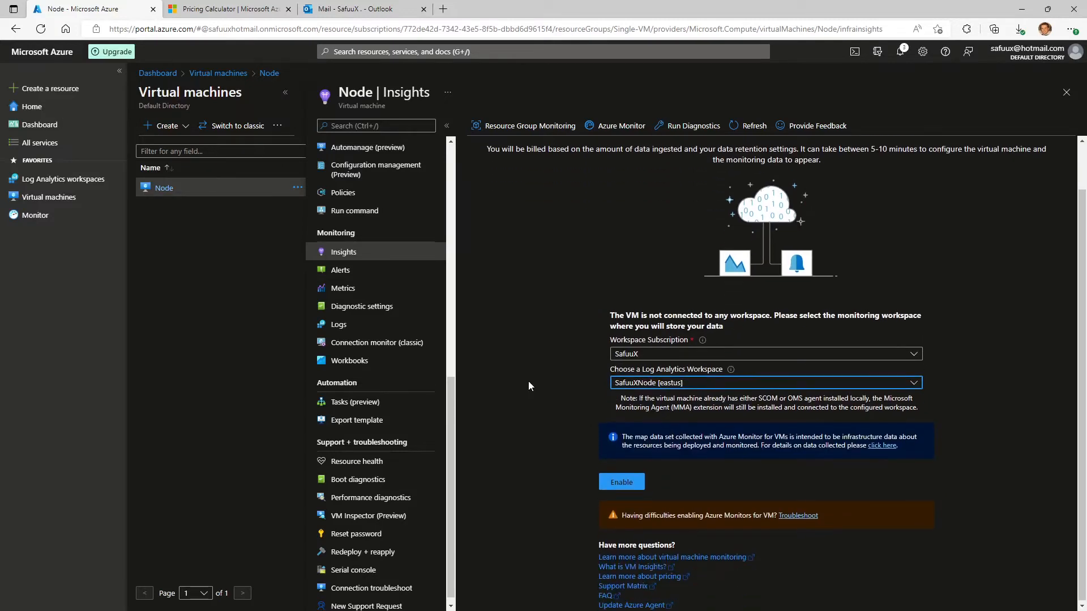
{"action": "left_click", "coordinate": [630, 480]}
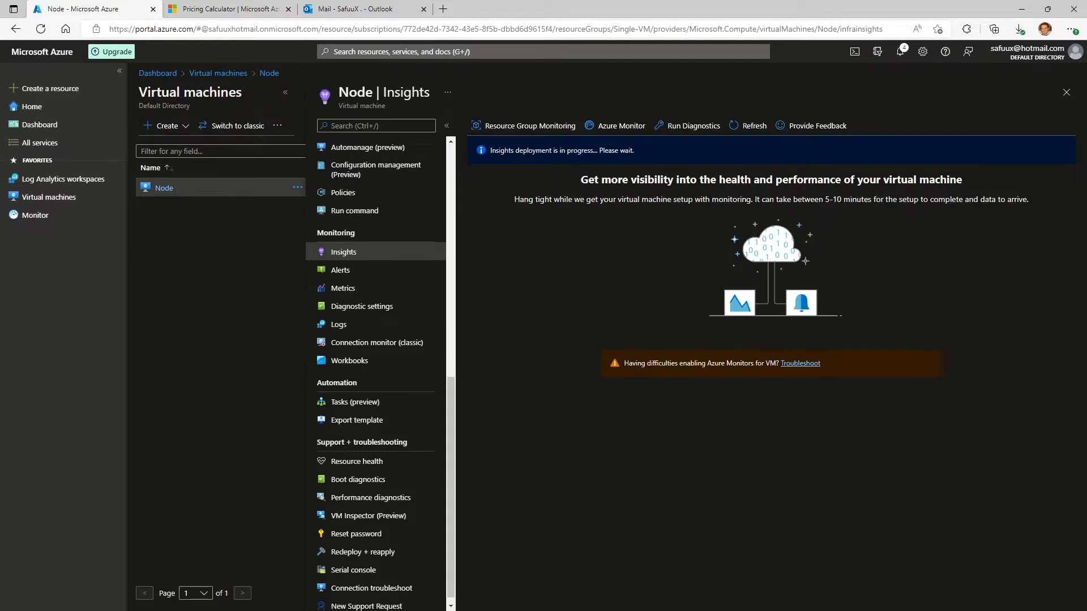
Minimize the remote desktop session and view Node's log events in the refreshed Insights map.
{"action": "key", "text": "alt+Tab"}
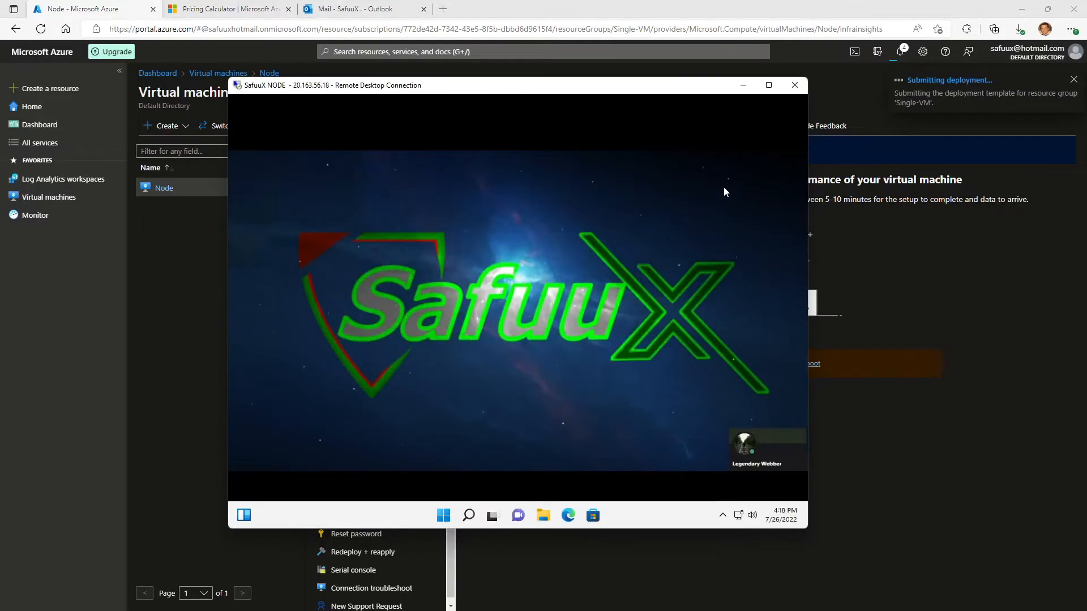
{"action": "left_click", "coordinate": [743, 86]}
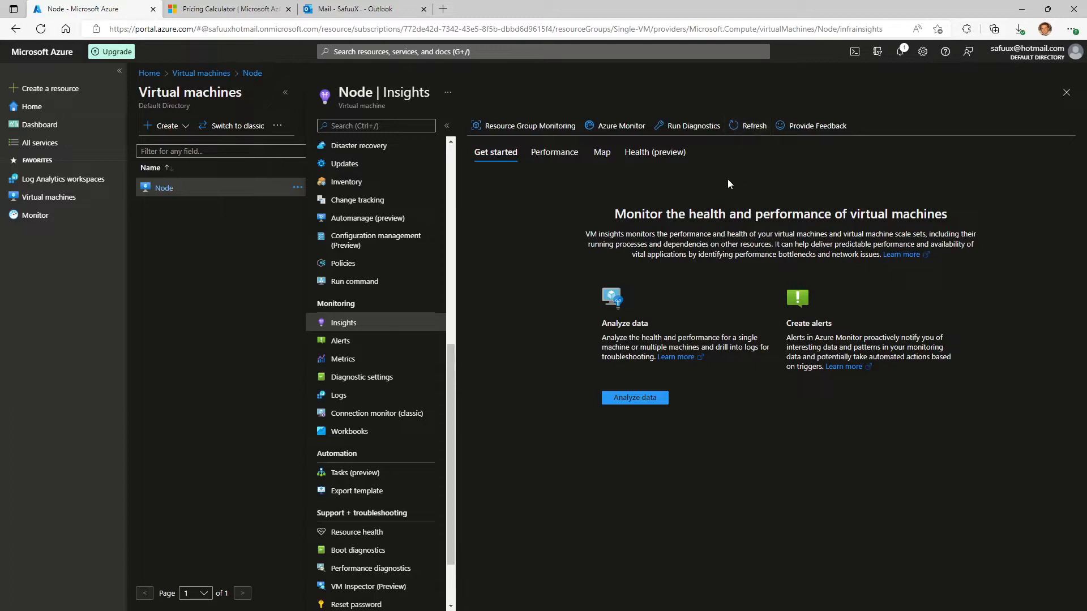
{"action": "left_click", "coordinate": [599, 155]}
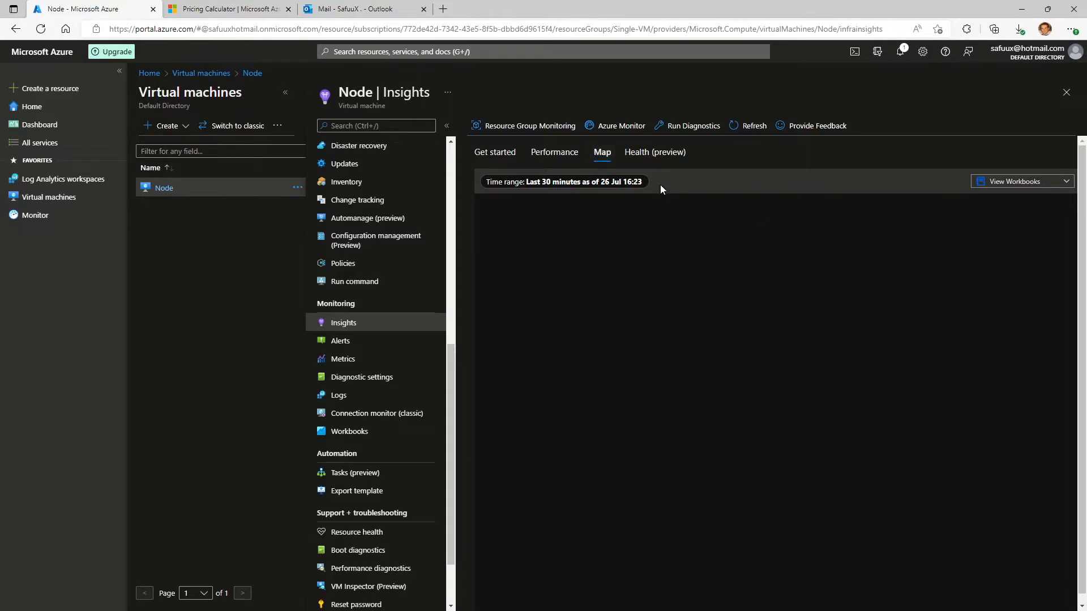
{"action": "left_click", "coordinate": [755, 127]}
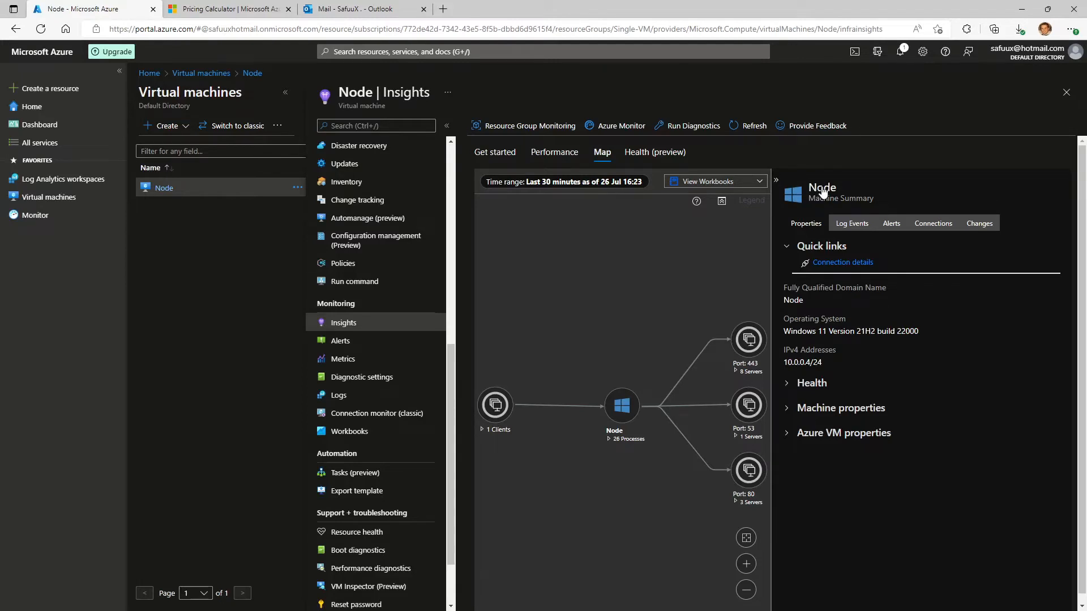
{"action": "left_click", "coordinate": [854, 228]}
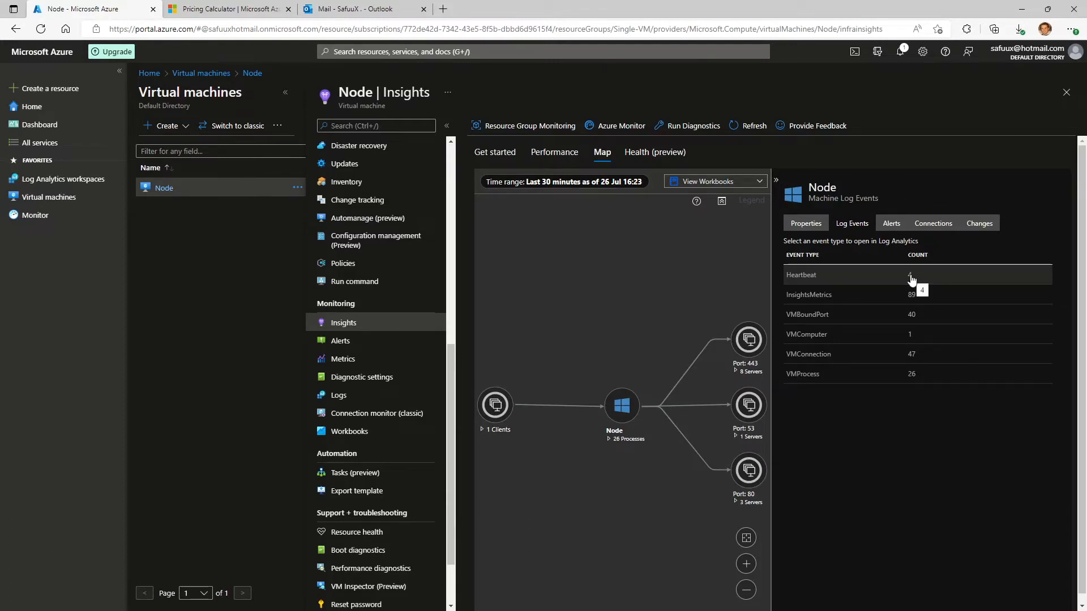
Open Node's Heartbeat events as a query in Log Analytics and examine the times the records were generated.
{"action": "left_click", "coordinate": [841, 277]}
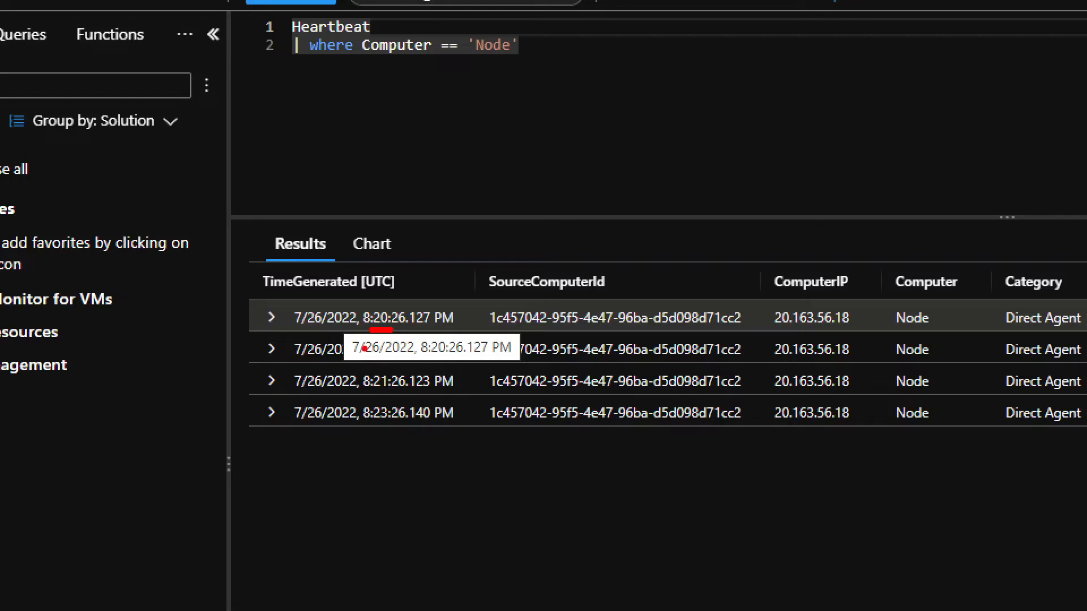
{"action": "left_click_drag", "start_coordinate": [374, 392], "coordinate": [394, 392]}
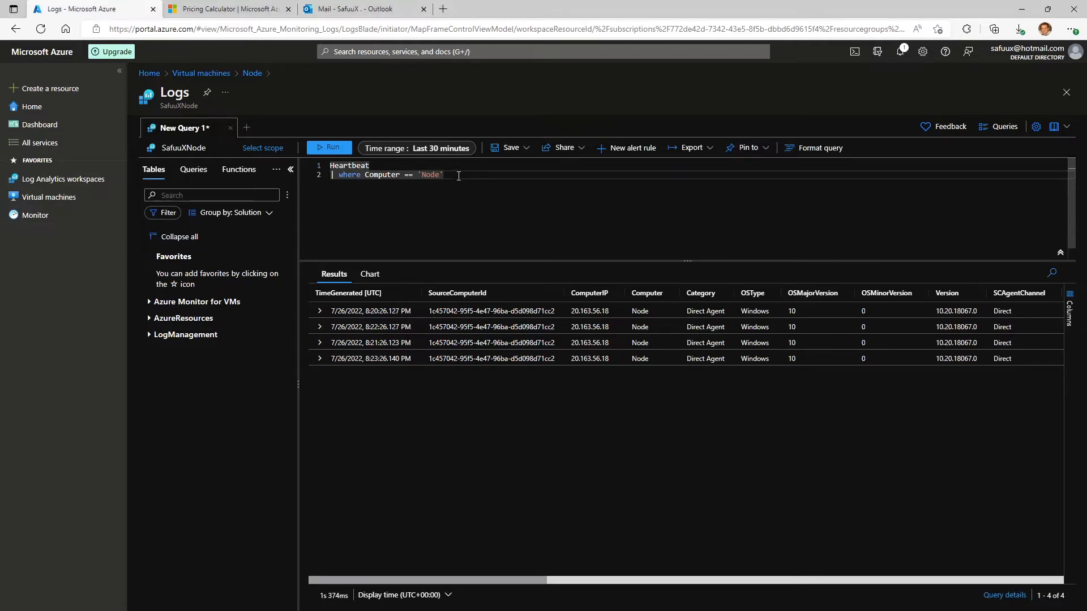
Add the filter "| where TimeGenerated > ago(5m)" as a third line of the Heartbeat query and run it.
{"action": "key", "text": "Return"}
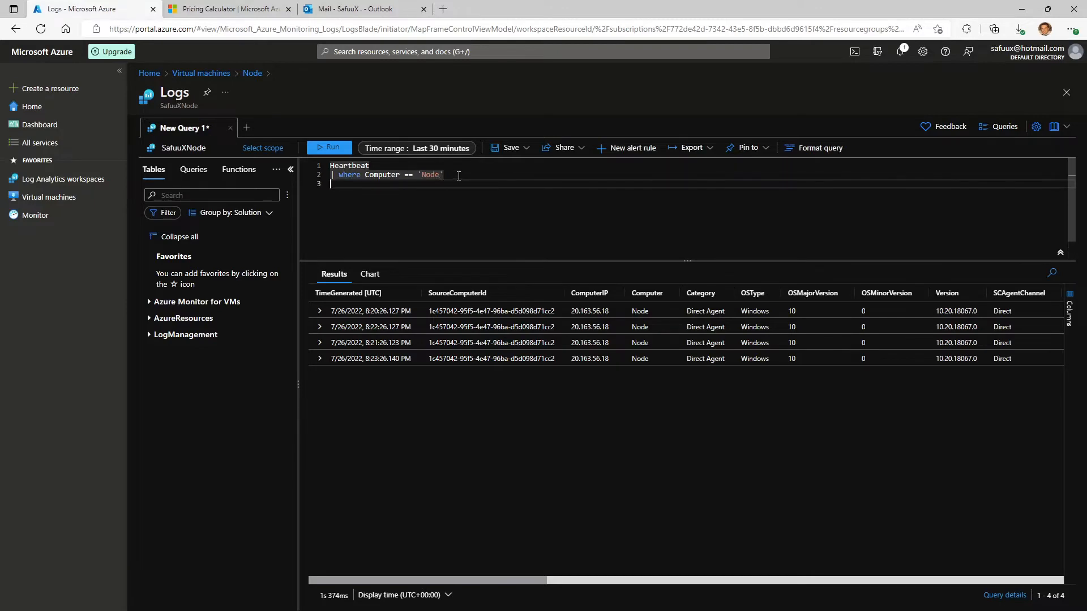
{"action": "type", "text": "| where TimeGenerated > ago(5m)"}
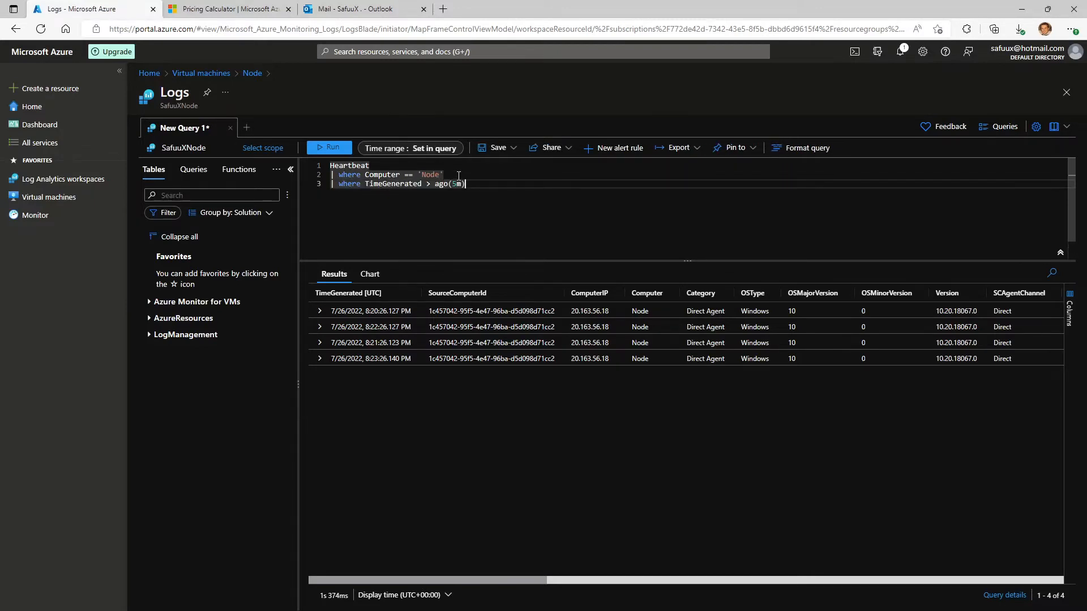
{"action": "left_click", "coordinate": [333, 184]}
{"action": "double_click", "coordinate": [458, 185]}
{"action": "key", "text": "ctrl+a"}
{"action": "left_click", "coordinate": [332, 148]}
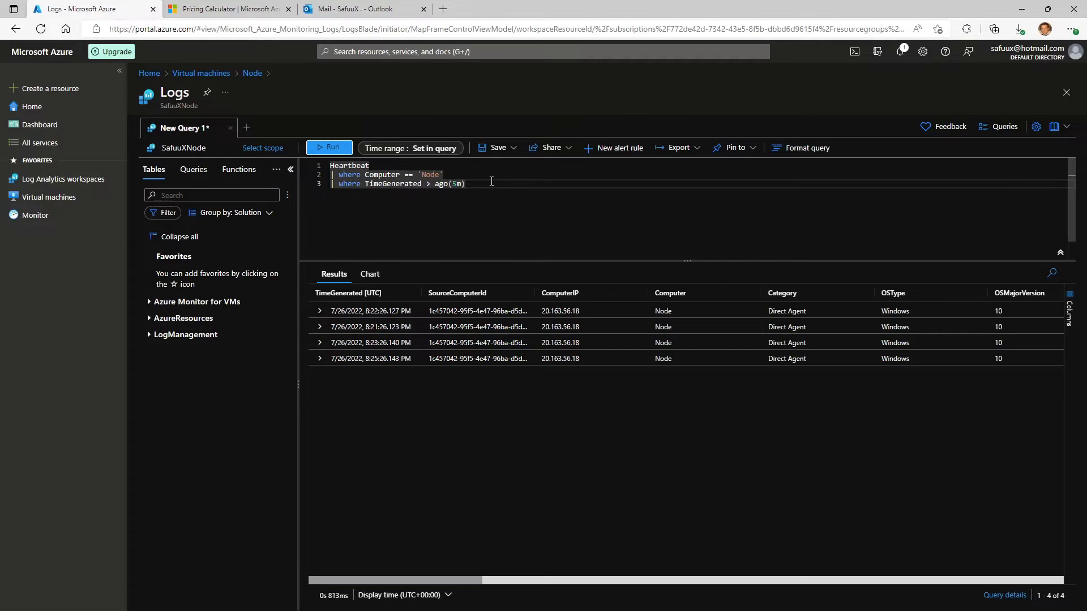
Start a new alert rule from the Heartbeat query and check its scope and search query.
{"action": "left_click", "coordinate": [614, 154]}
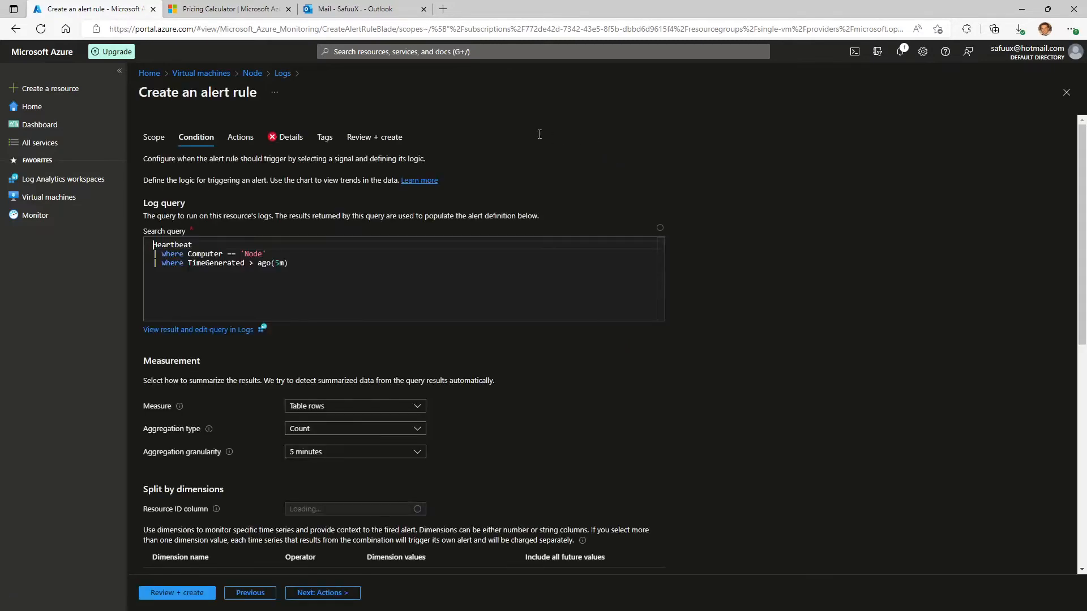
{"action": "left_click", "coordinate": [152, 142]}
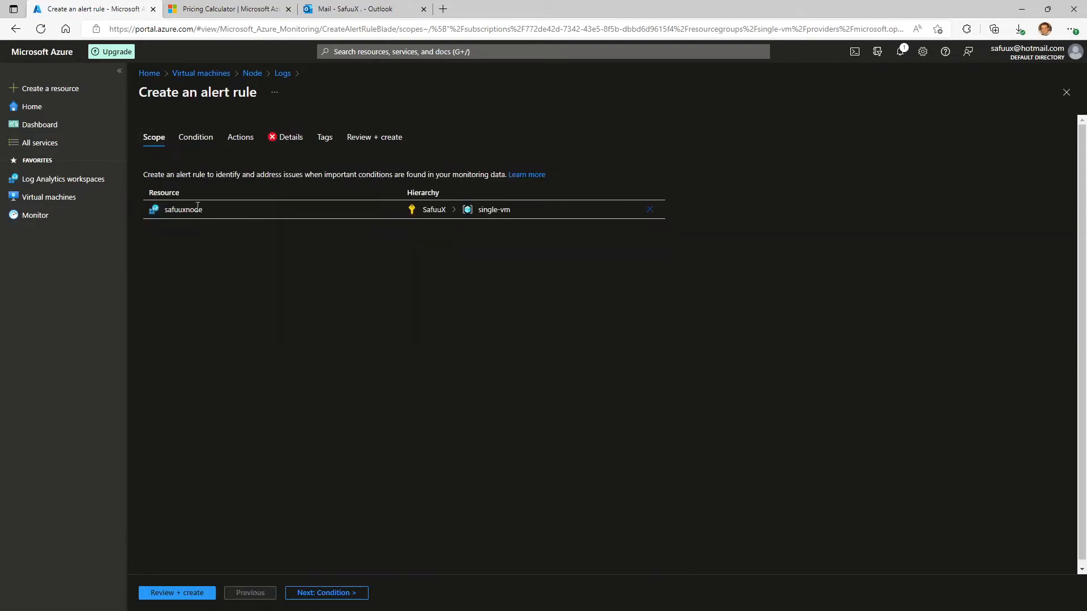
{"action": "left_click", "coordinate": [196, 140]}
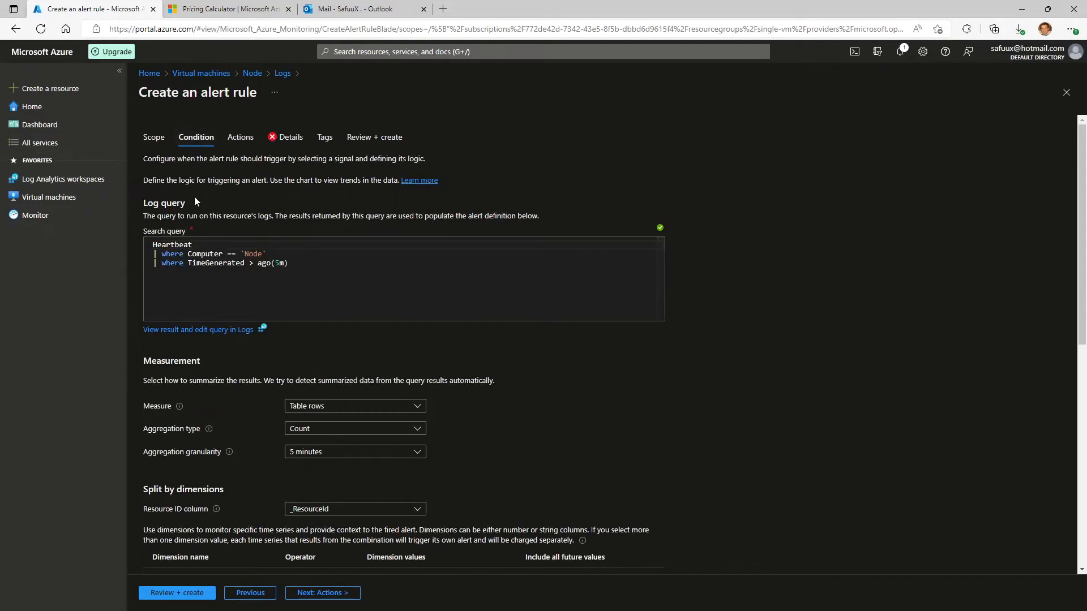
{"action": "left_click", "coordinate": [356, 266]}
{"action": "key", "text": "ctrl+a"}
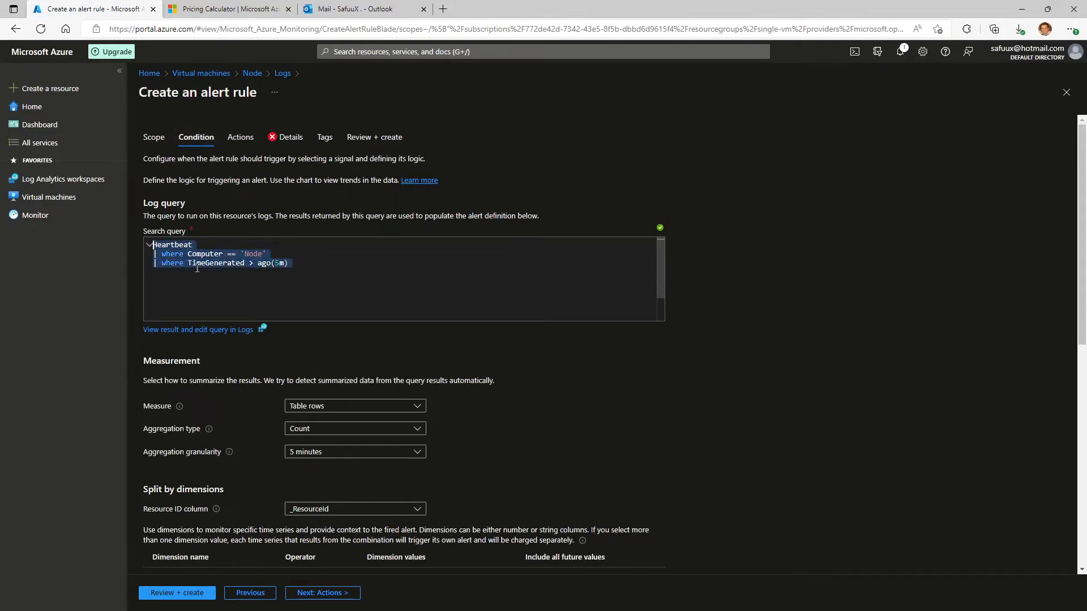
{"action": "left_click", "coordinate": [303, 263]}
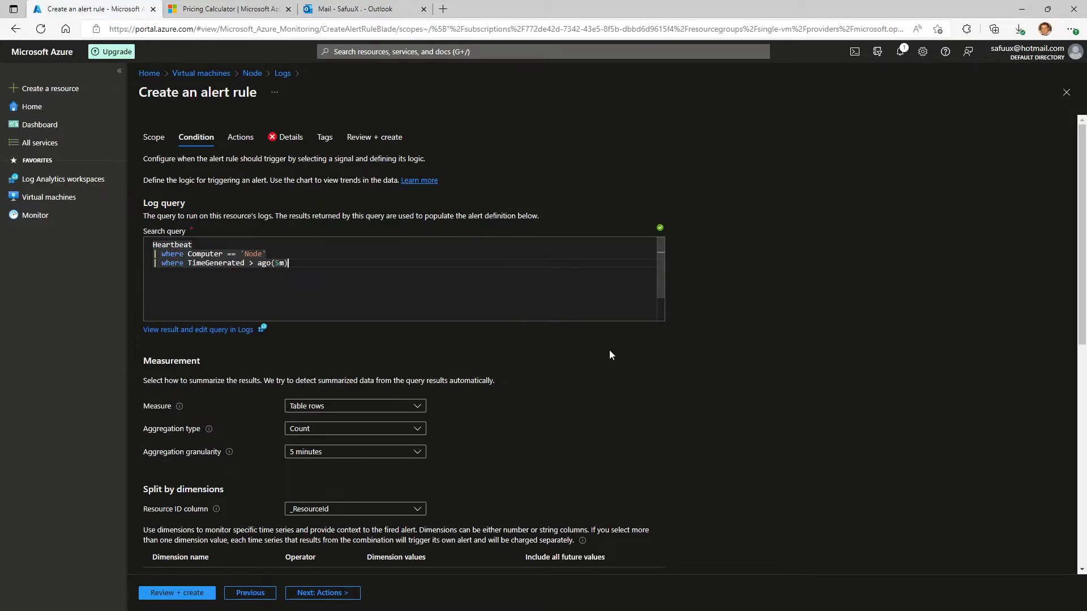
Set the alert logic to the operator Equal to with a threshold value of 0, and review the condition settings.
{"action": "scroll", "coordinate": [611, 352], "scroll_direction": "down", "scroll_amount": 3}
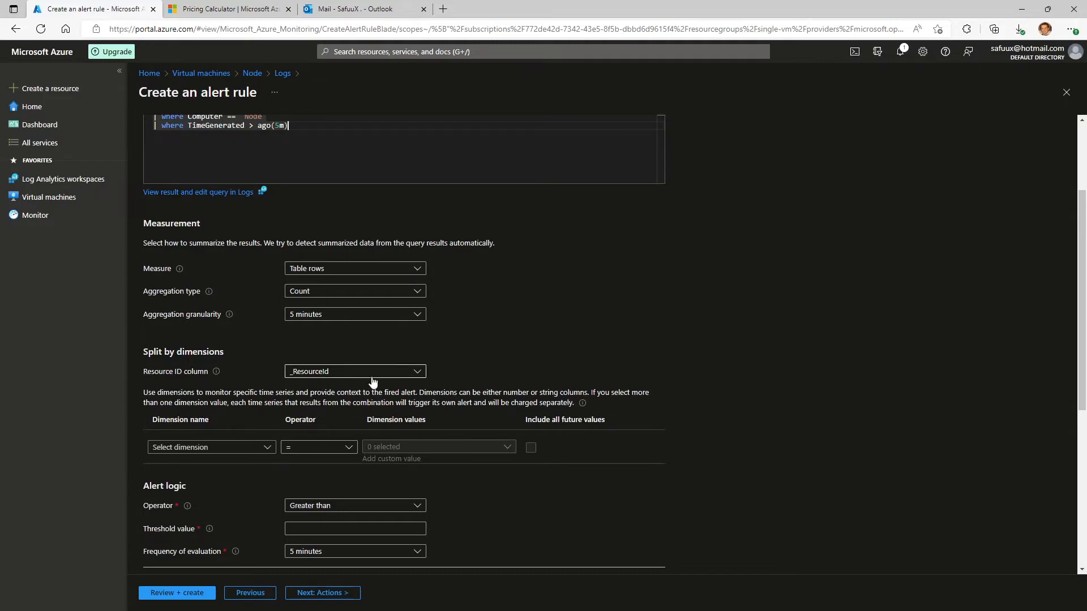
{"action": "scroll", "coordinate": [549, 336], "scroll_direction": "down", "scroll_amount": 4}
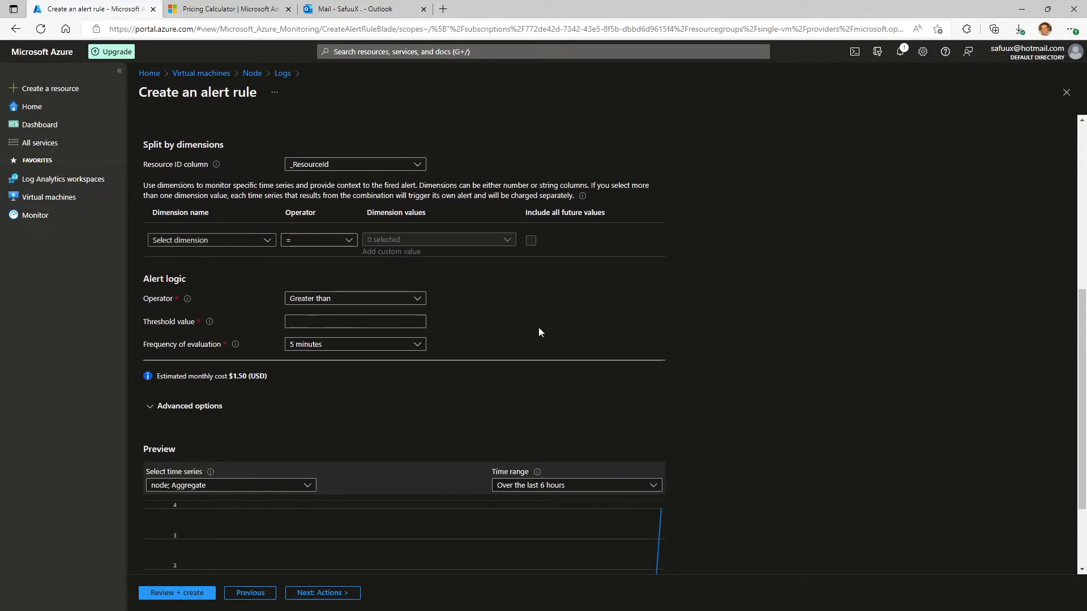
{"action": "left_click", "coordinate": [388, 300]}
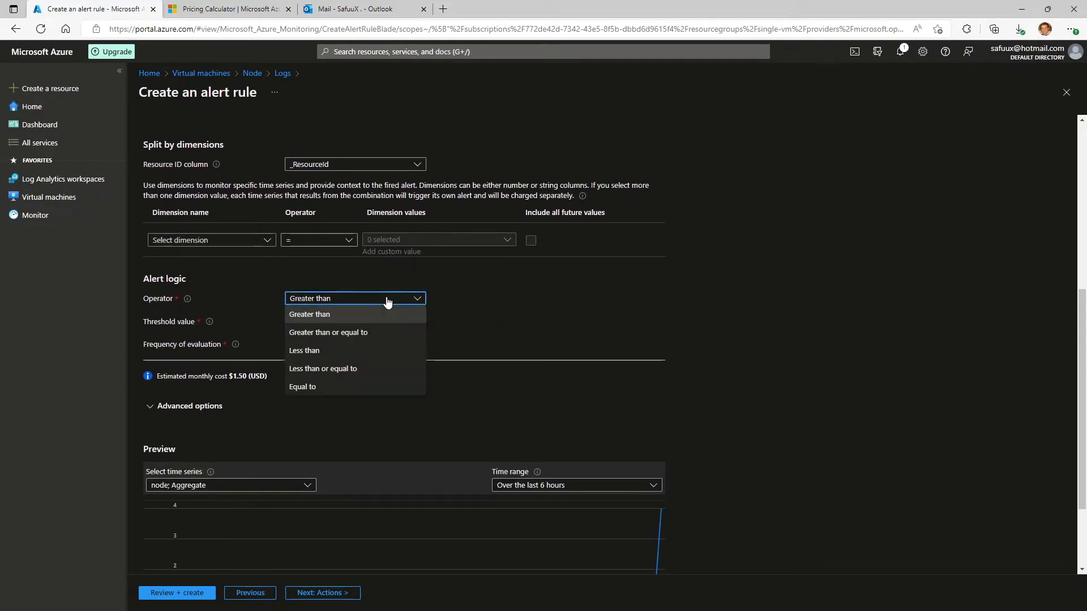
{"action": "left_click", "coordinate": [361, 387]}
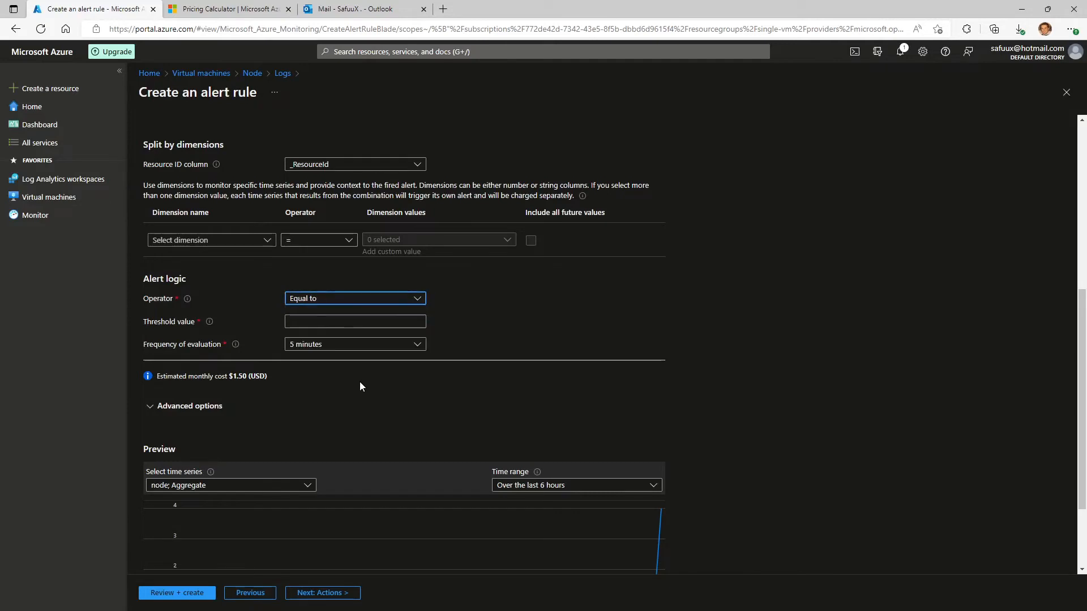
{"action": "left_click", "coordinate": [339, 321]}
{"action": "type", "text": "0"}
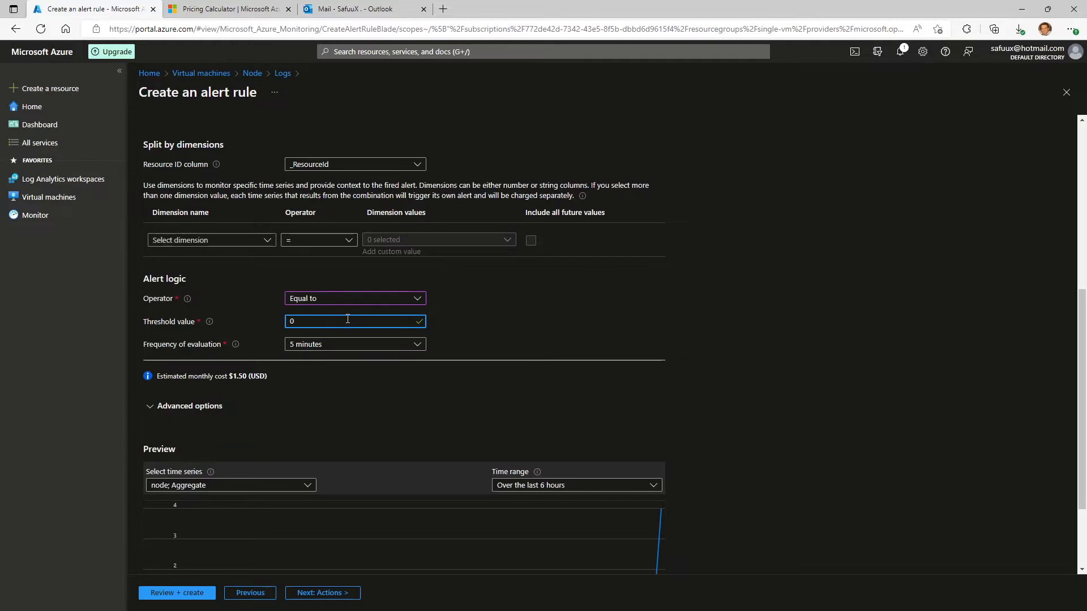
{"action": "left_click", "coordinate": [625, 320]}
{"action": "scroll", "coordinate": [603, 328], "scroll_direction": "up", "scroll_amount": 6}
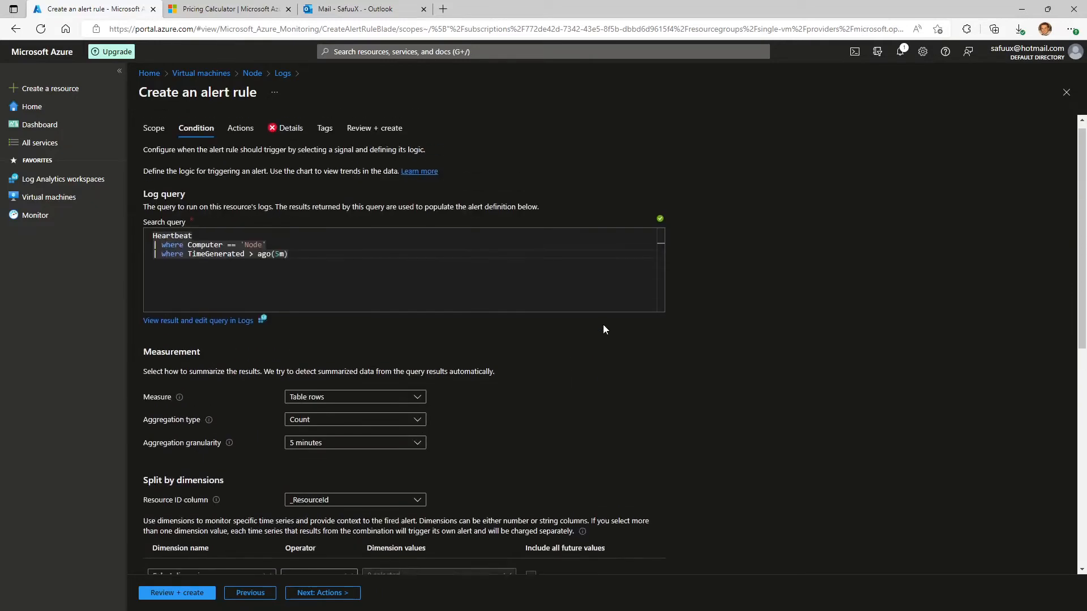
{"action": "scroll", "coordinate": [633, 351], "scroll_direction": "down", "scroll_amount": 7}
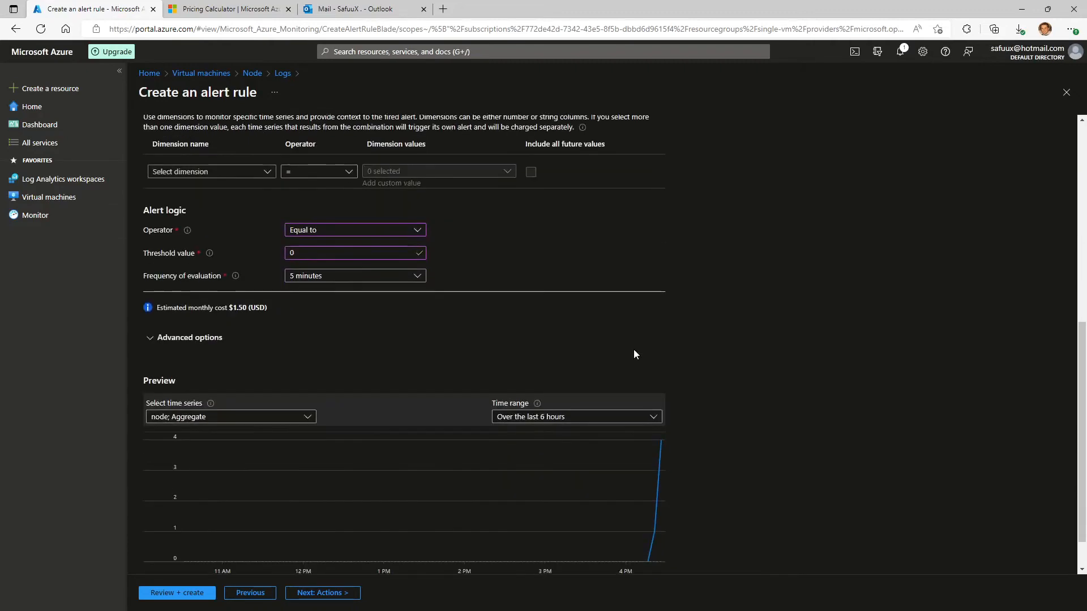
{"action": "scroll", "coordinate": [633, 355], "scroll_direction": "down", "scroll_amount": 1}
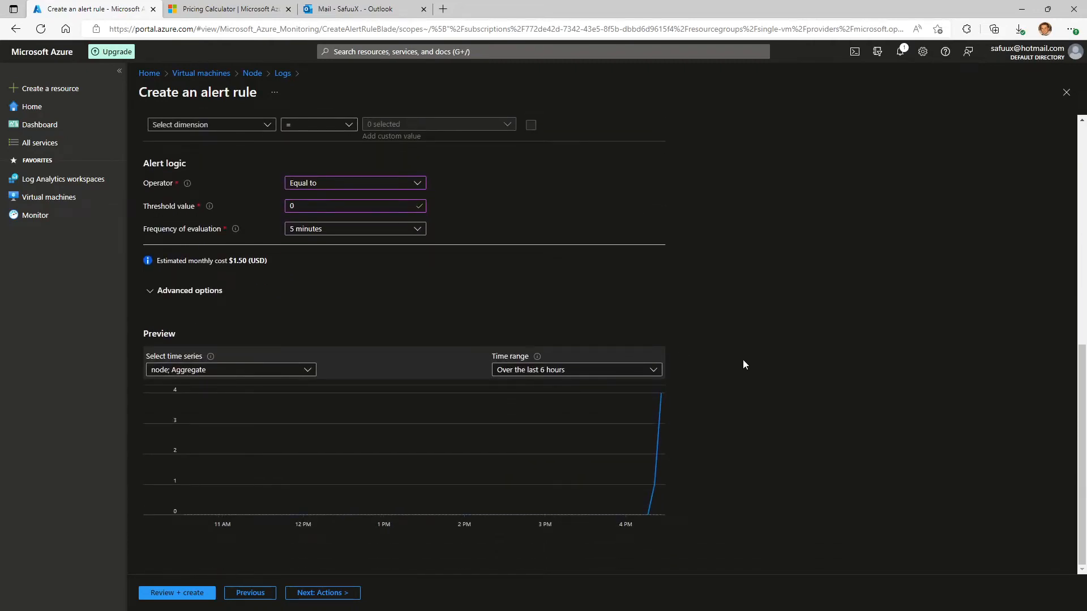
Start a new action group for the alert rule and name it SafuuXNodeAlert.
{"action": "left_click", "coordinate": [328, 599]}
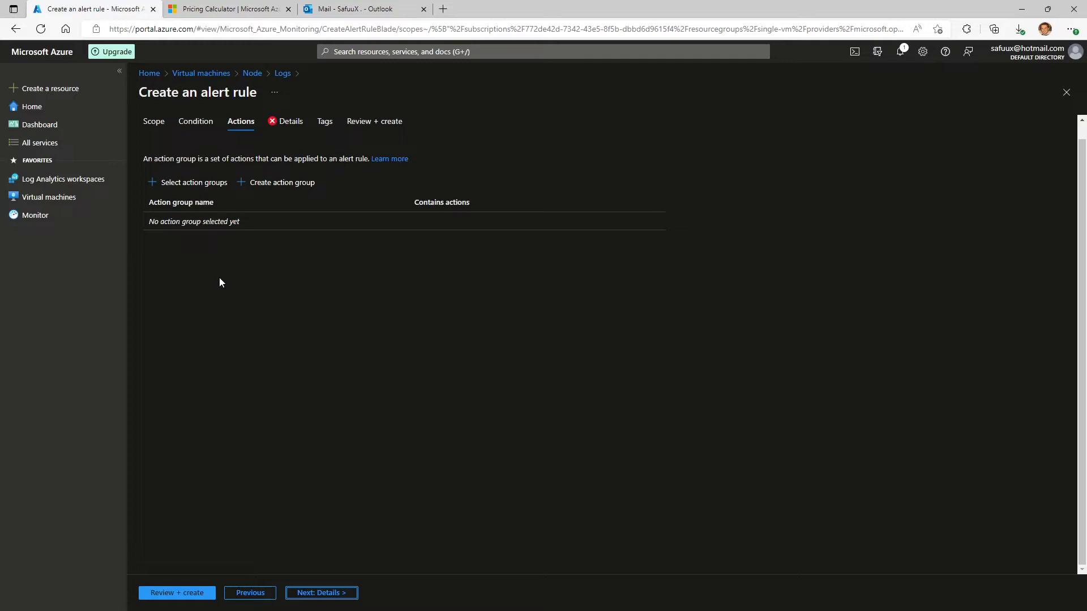
{"action": "left_click", "coordinate": [278, 185]}
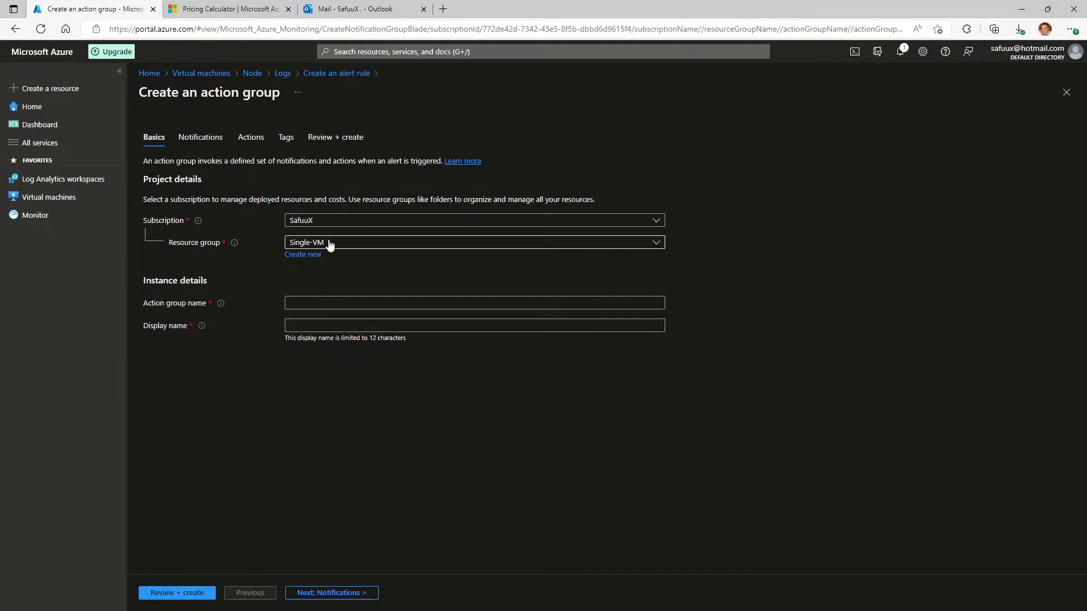
{"action": "left_click", "coordinate": [322, 303]}
{"action": "type", "text": "d"}
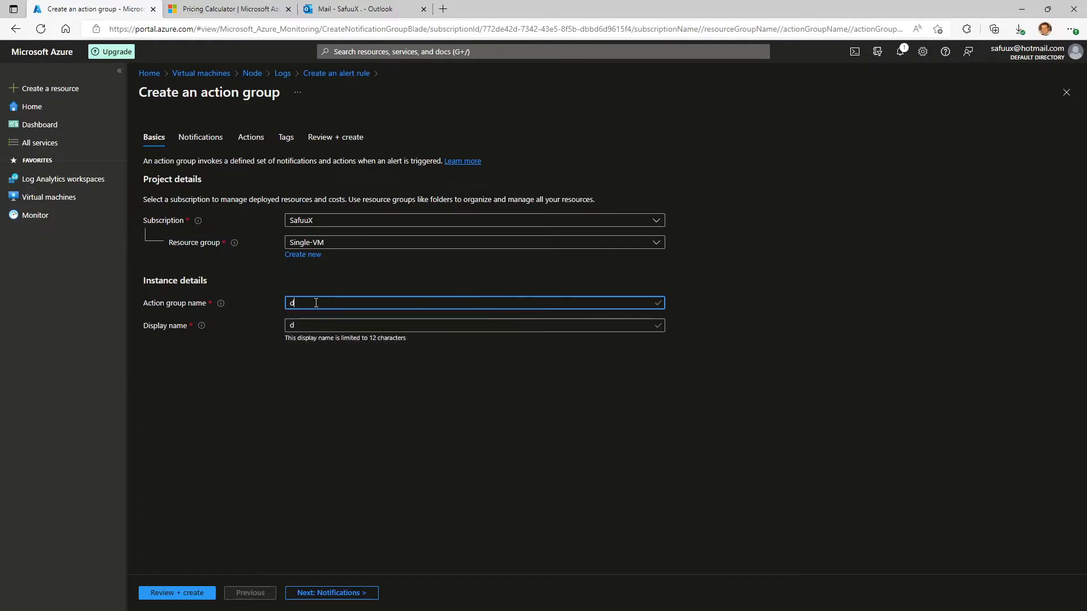
{"action": "key", "text": "BackSpace"}
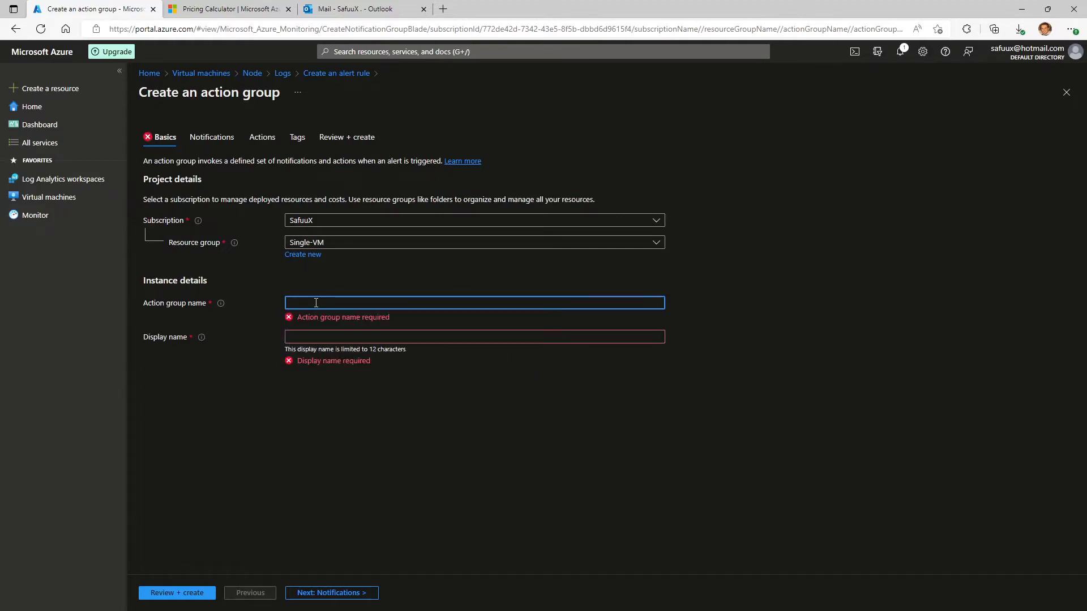
{"action": "type", "text": "Sa"}
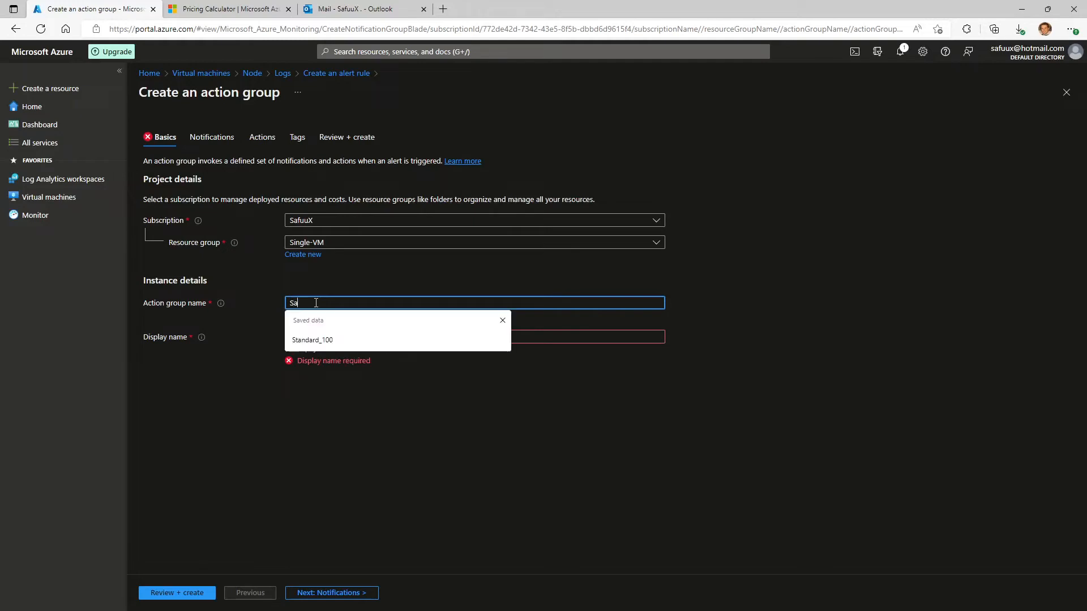
{"action": "type", "text": "fuuXNode"}
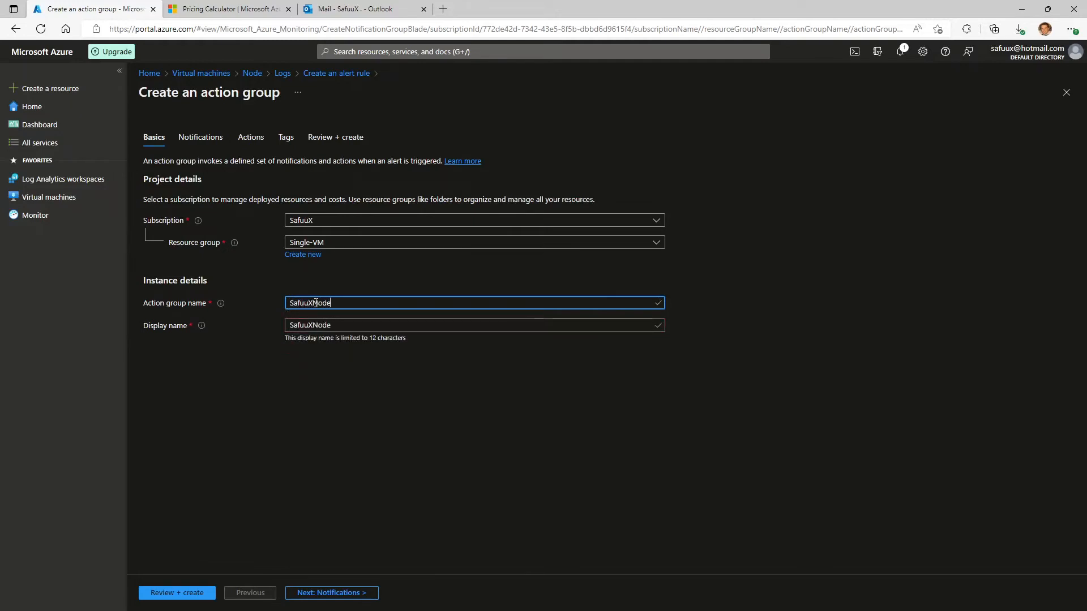
{"action": "type", "text": "Alert"}
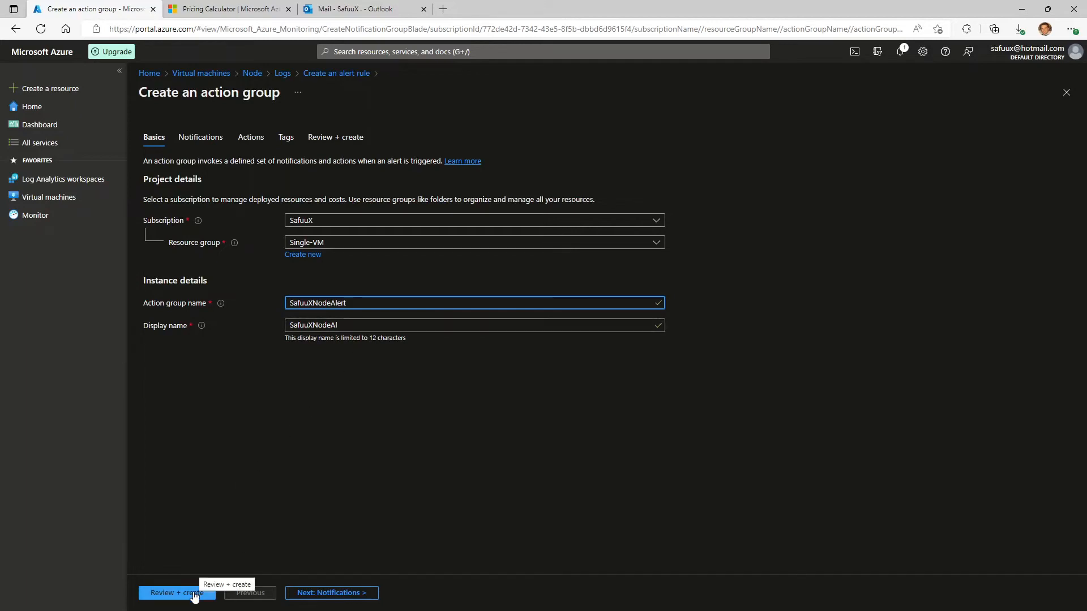
Add an Email/SMS message/Push/Voice notification named EmailSMS to the action group.
{"action": "left_click", "coordinate": [325, 594]}
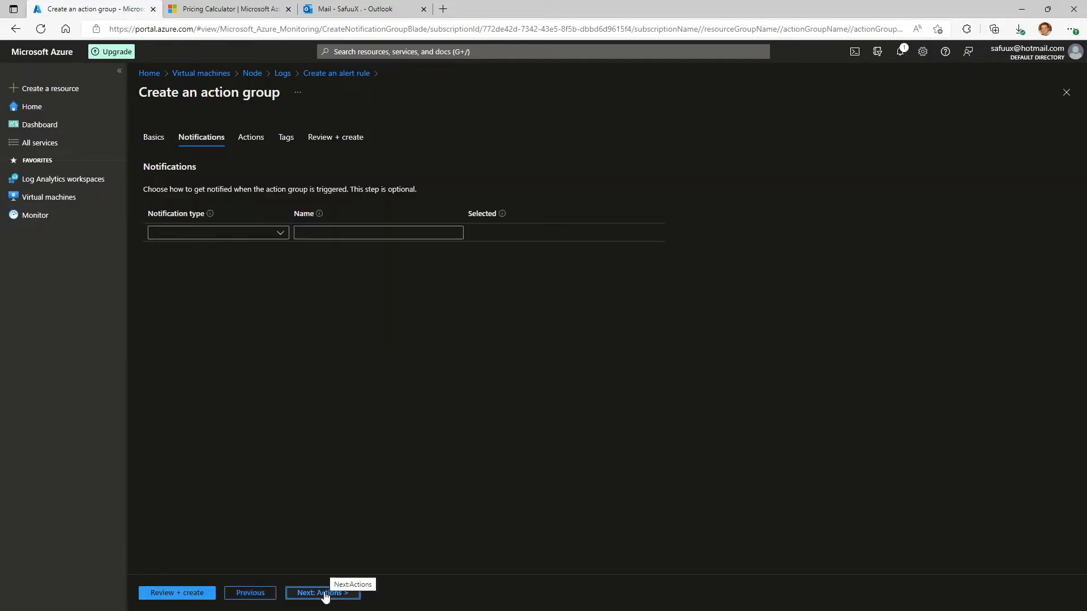
{"action": "left_click", "coordinate": [280, 234]}
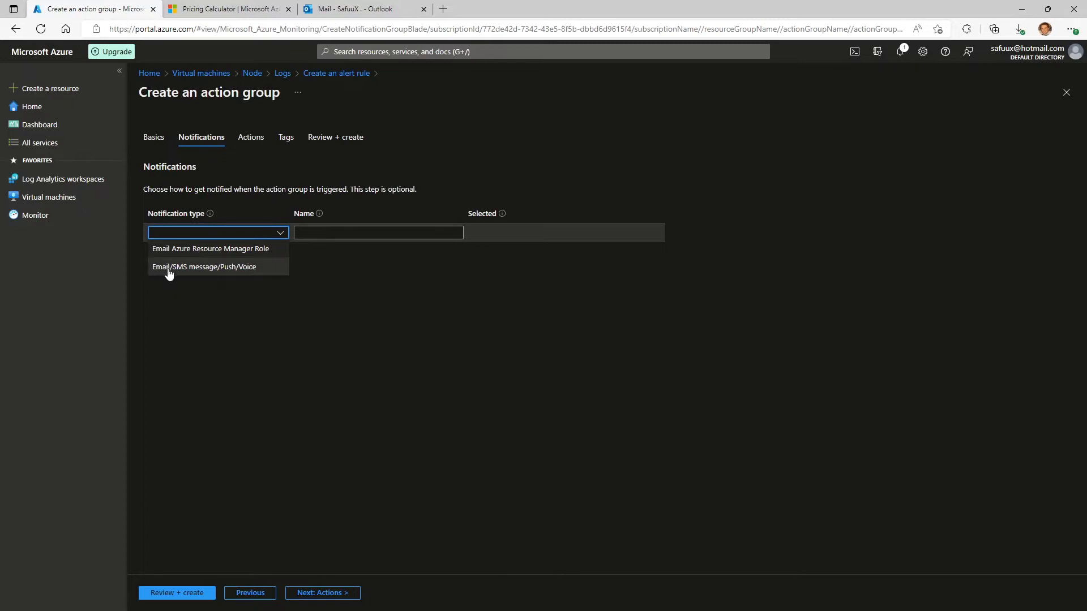
{"action": "left_click", "coordinate": [238, 270]}
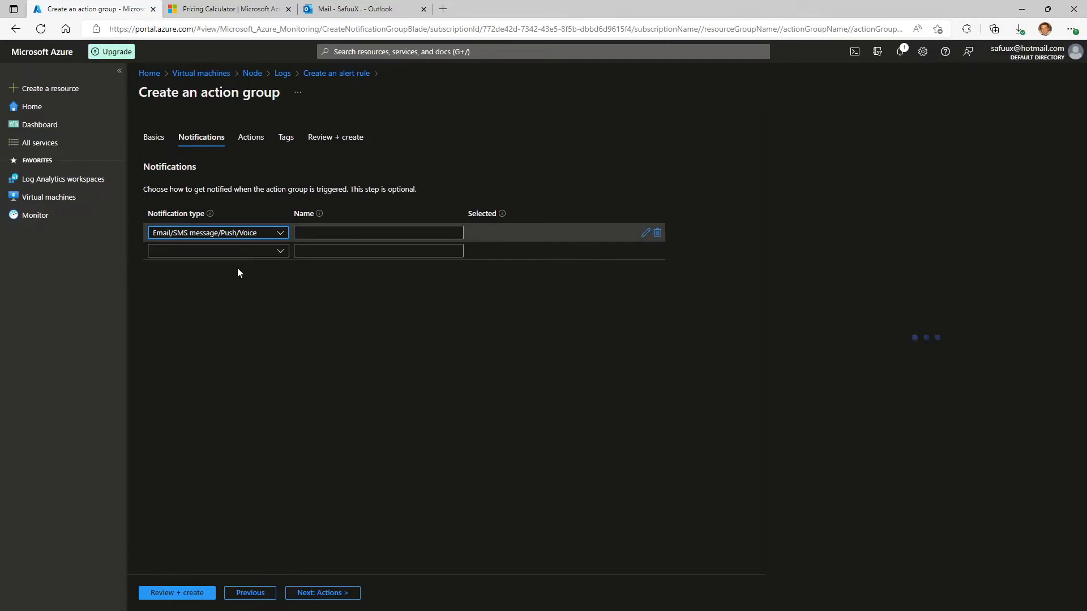
{"action": "left_click", "coordinate": [378, 232]}
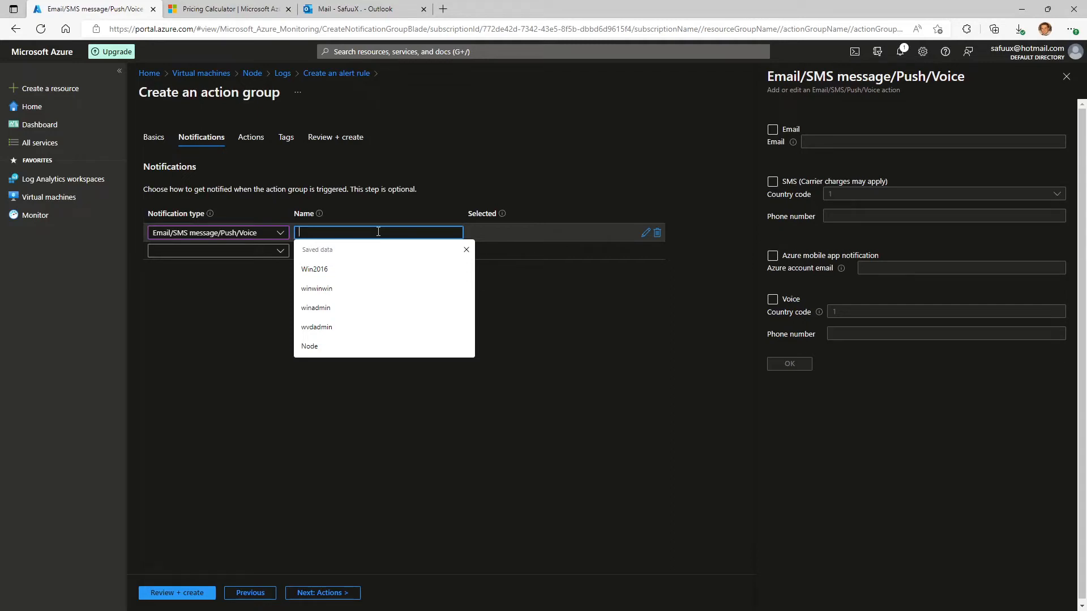
{"action": "type", "text": "Email"}
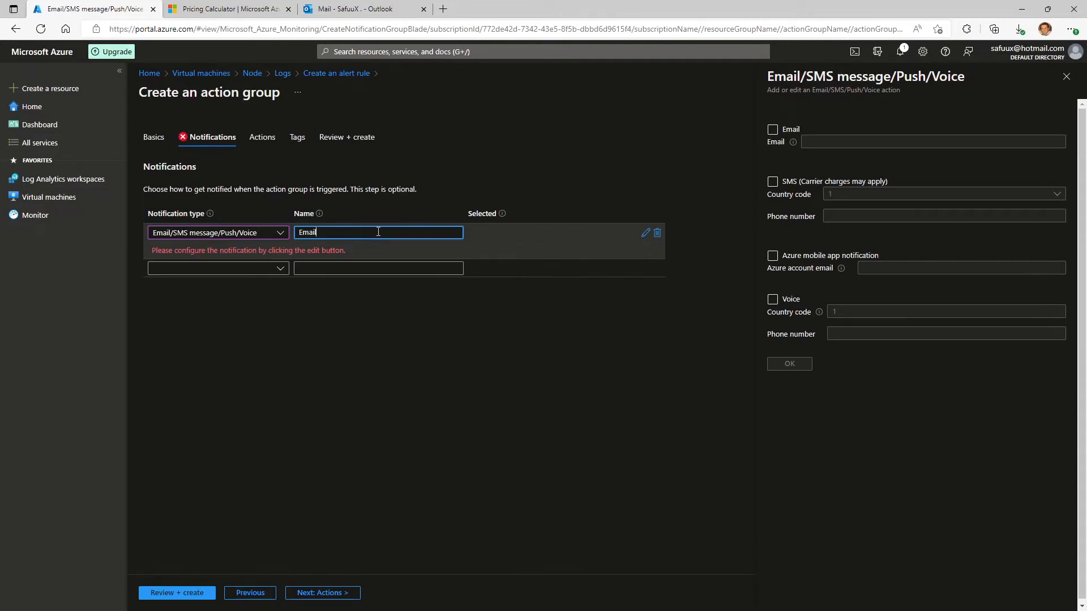
{"action": "type", "text": "SMS"}
{"action": "left_click", "coordinate": [617, 236]}
{"action": "left_click", "coordinate": [645, 233]}
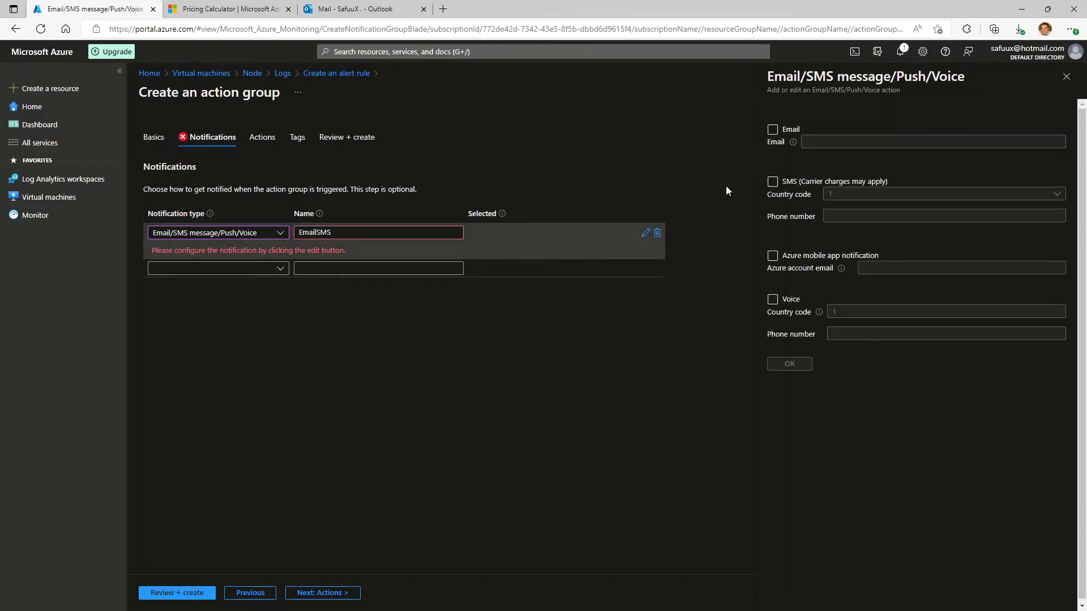
Enable email for the EmailSMS notification and enter the recipient's email address.
{"action": "left_click", "coordinate": [773, 130]}
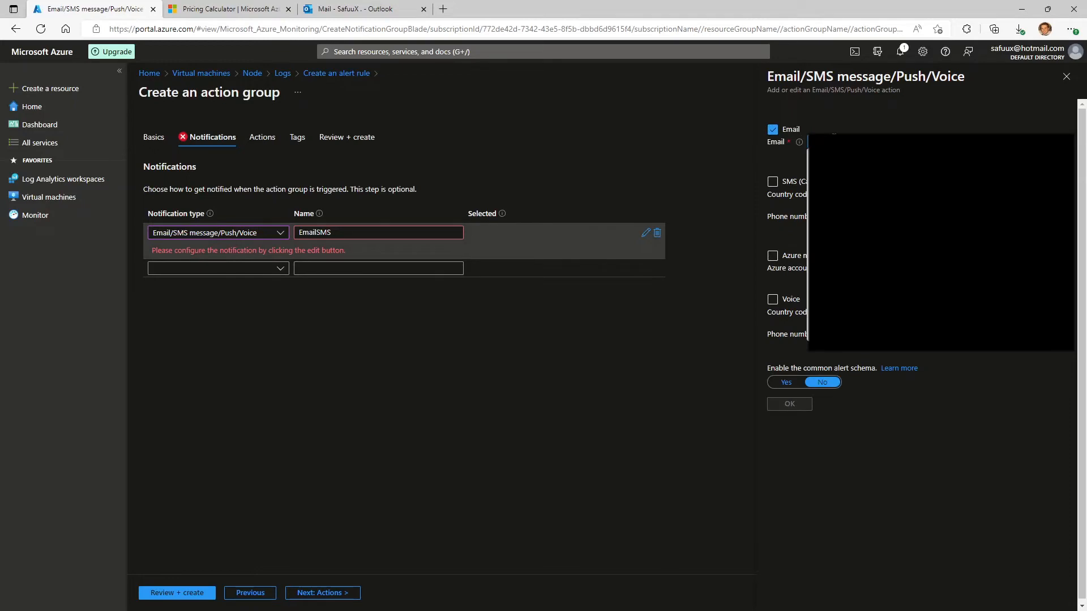
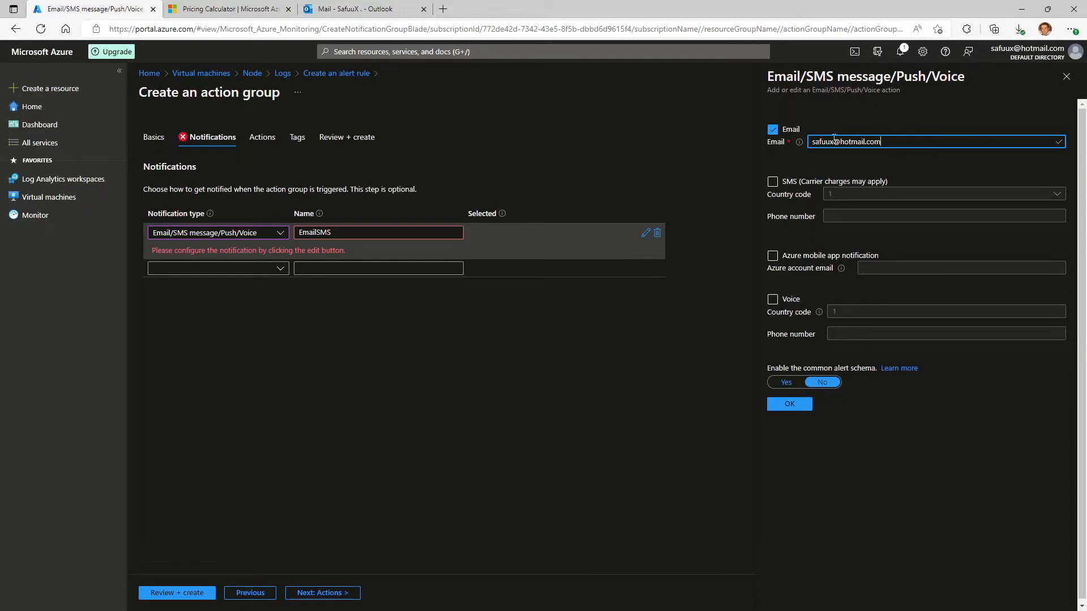
Enable SMS for the EmailSMS notification, enter the recipient's phone number, and save the notification settings.
{"action": "left_click", "coordinate": [774, 183]}
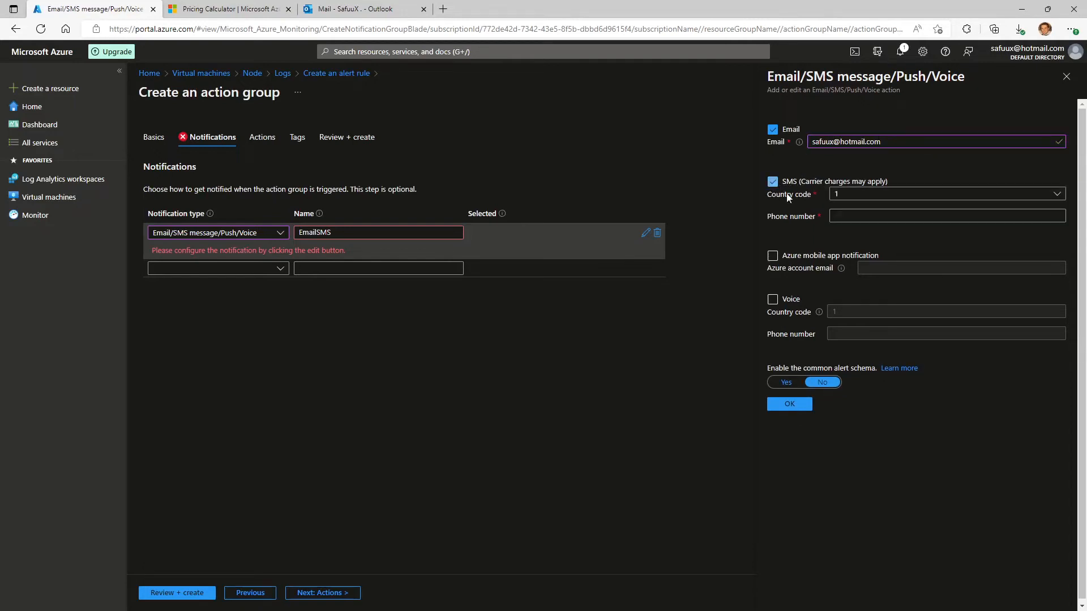
{"action": "left_click", "coordinate": [836, 216]}
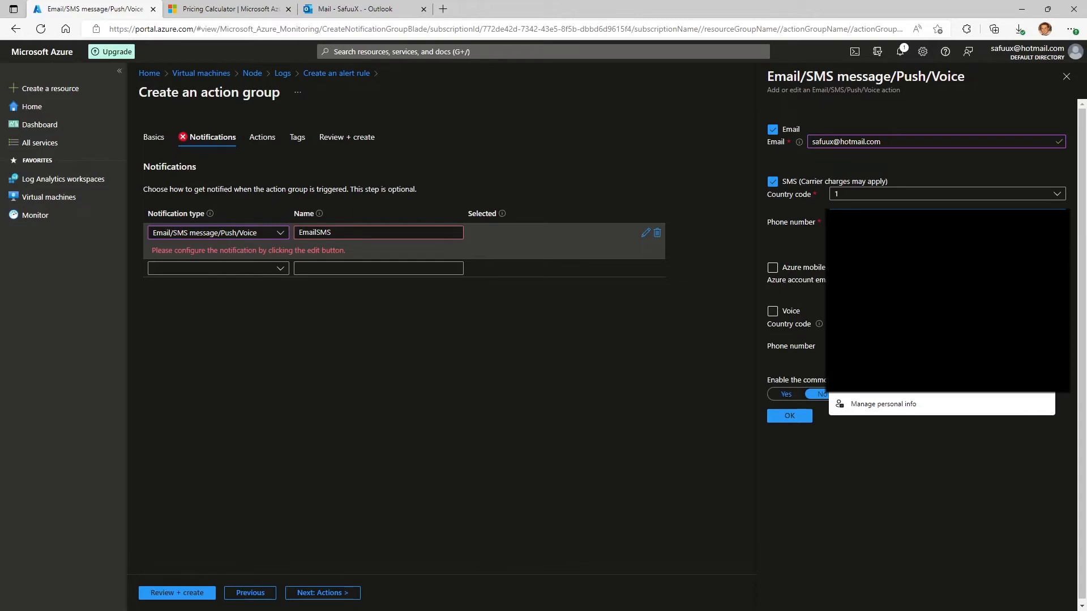
{"action": "left_click", "coordinate": [785, 225]}
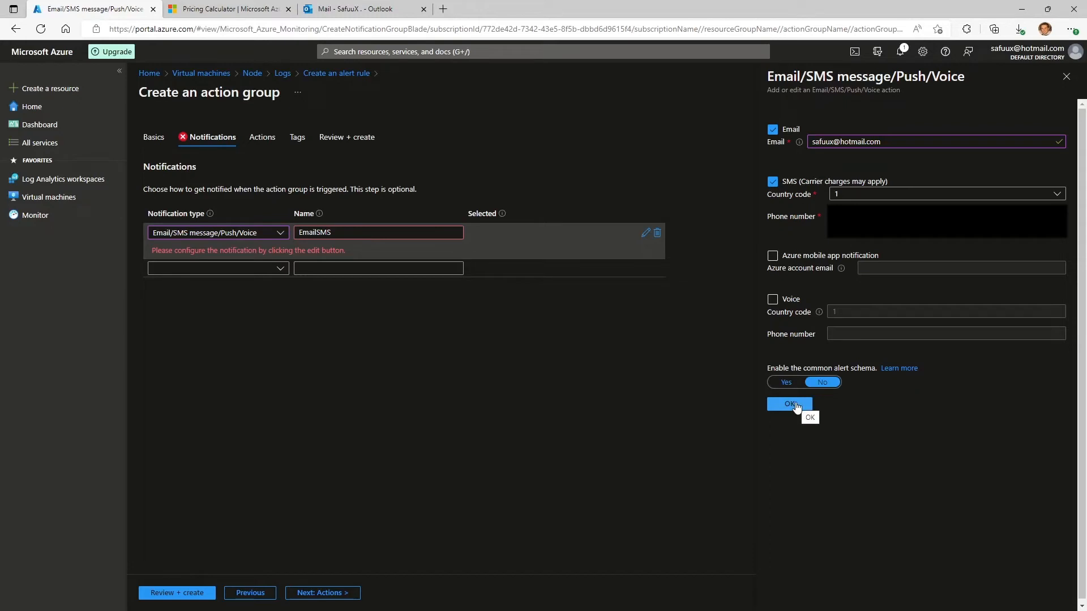
{"action": "left_click", "coordinate": [790, 403]}
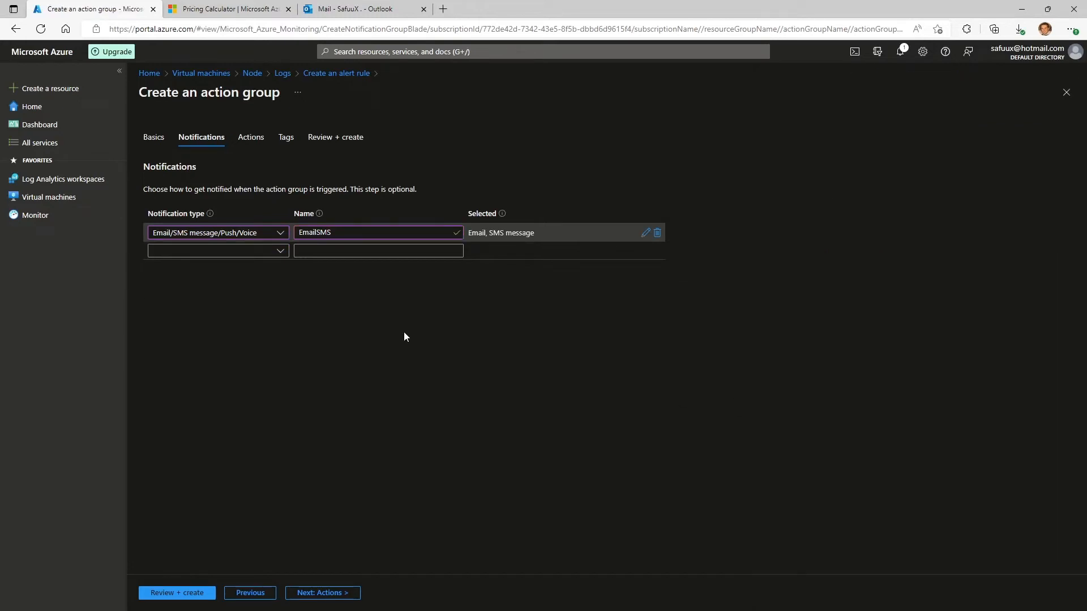
Check the available action types, leave the action group's actions and tags empty, and proceed to its review summary.
{"action": "left_click", "coordinate": [319, 595]}
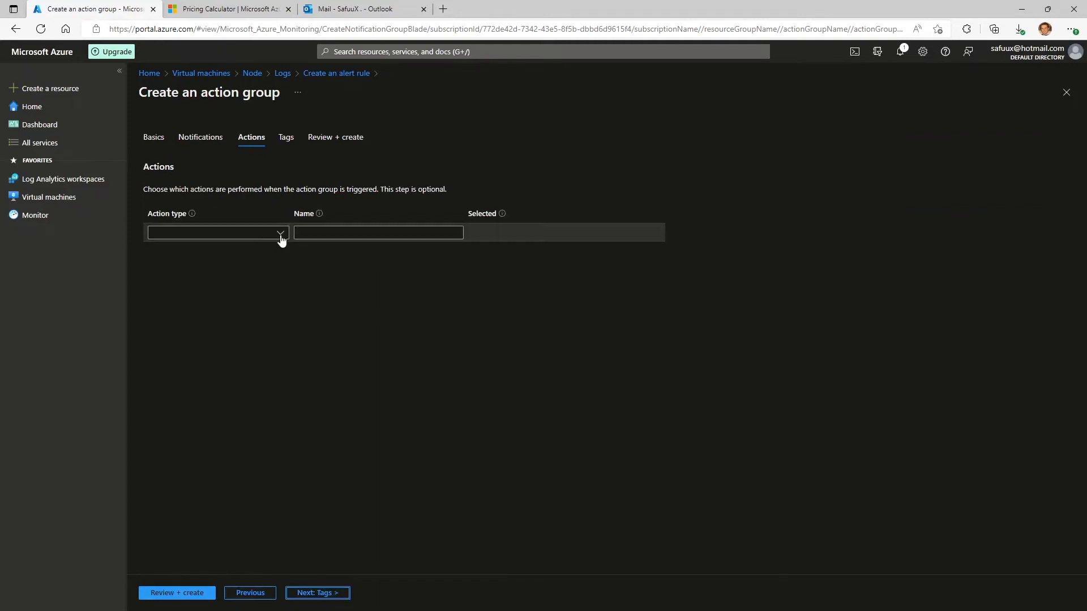
{"action": "left_click", "coordinate": [280, 233]}
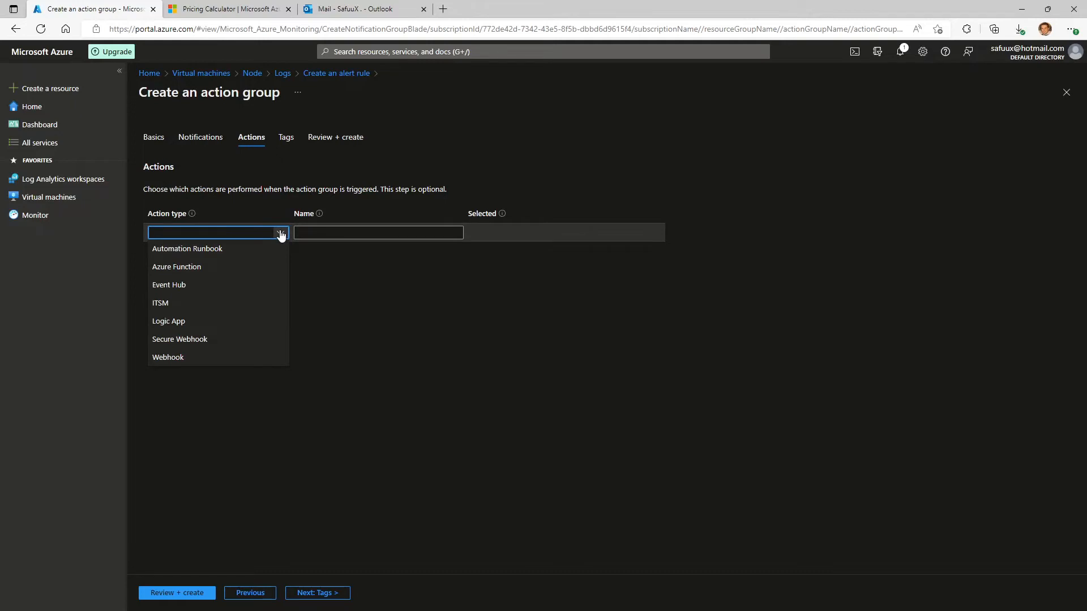
{"action": "left_click", "coordinate": [308, 294]}
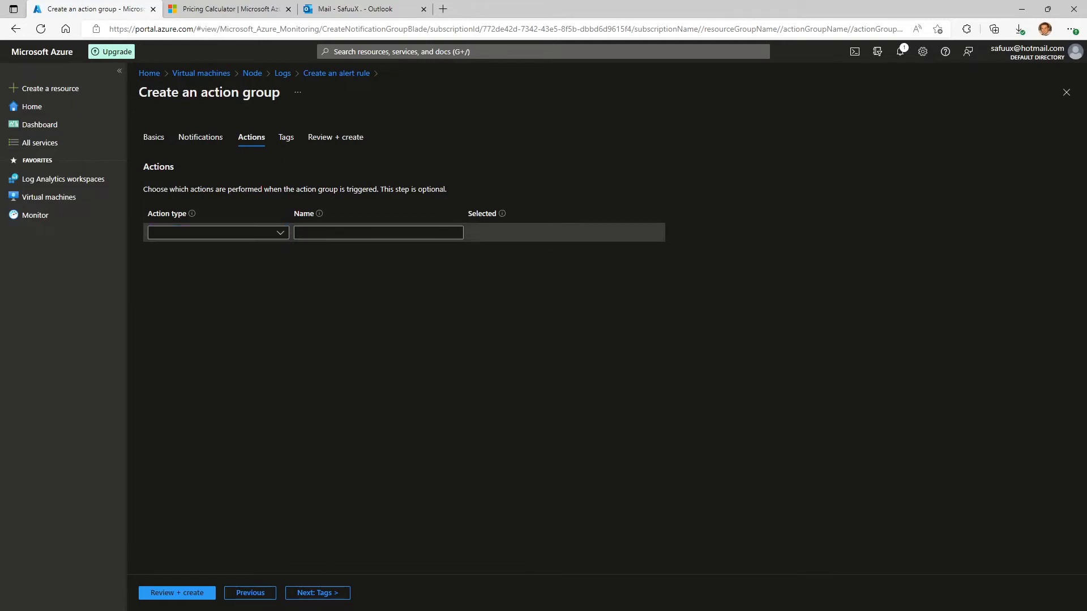
{"action": "left_click", "coordinate": [322, 594]}
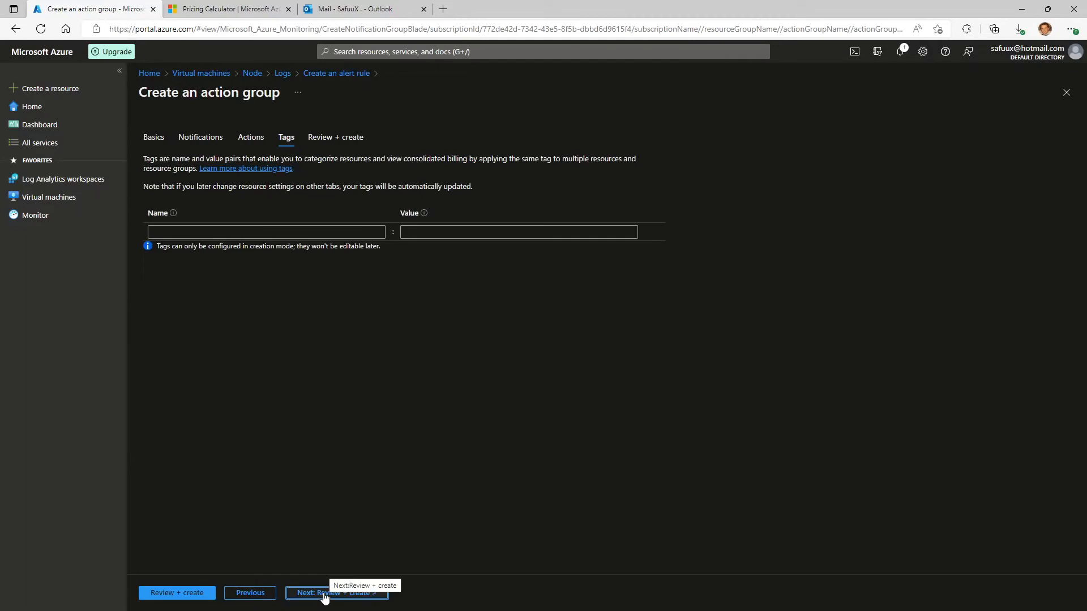
{"action": "left_click", "coordinate": [321, 594]}
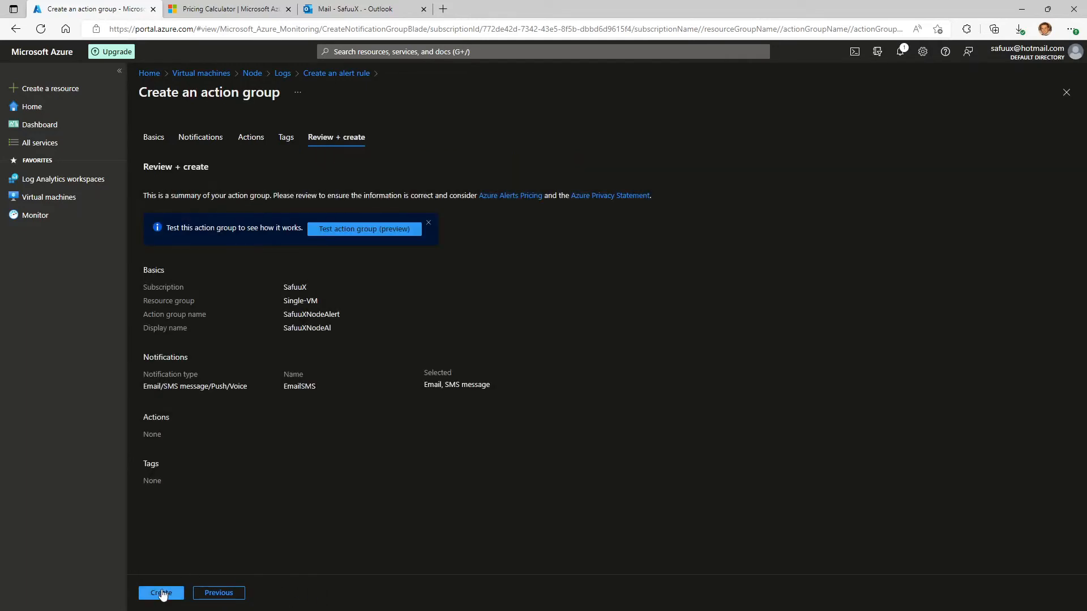
Run a test of the action group's email and SMS notifications using the Activity log alert sample type.
{"action": "left_click", "coordinate": [365, 229]}
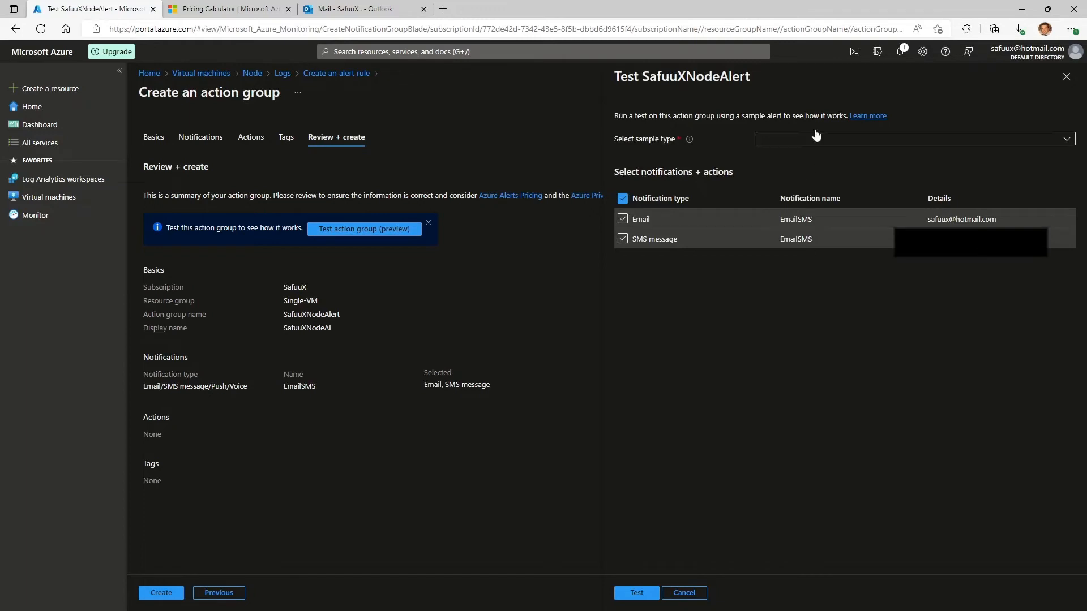
{"action": "left_click", "coordinate": [819, 142]}
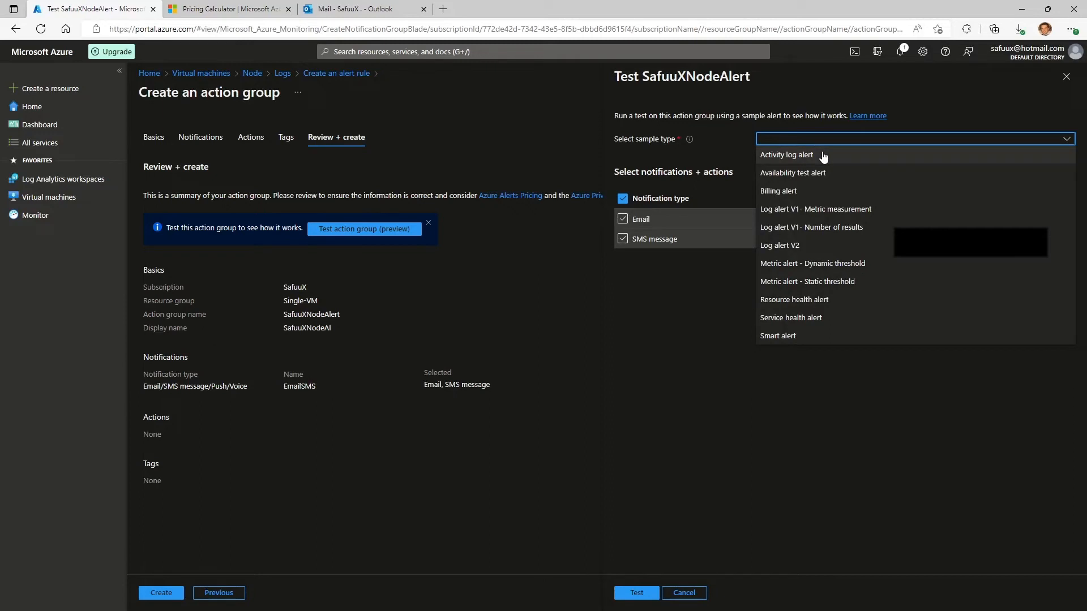
{"action": "left_click", "coordinate": [823, 156]}
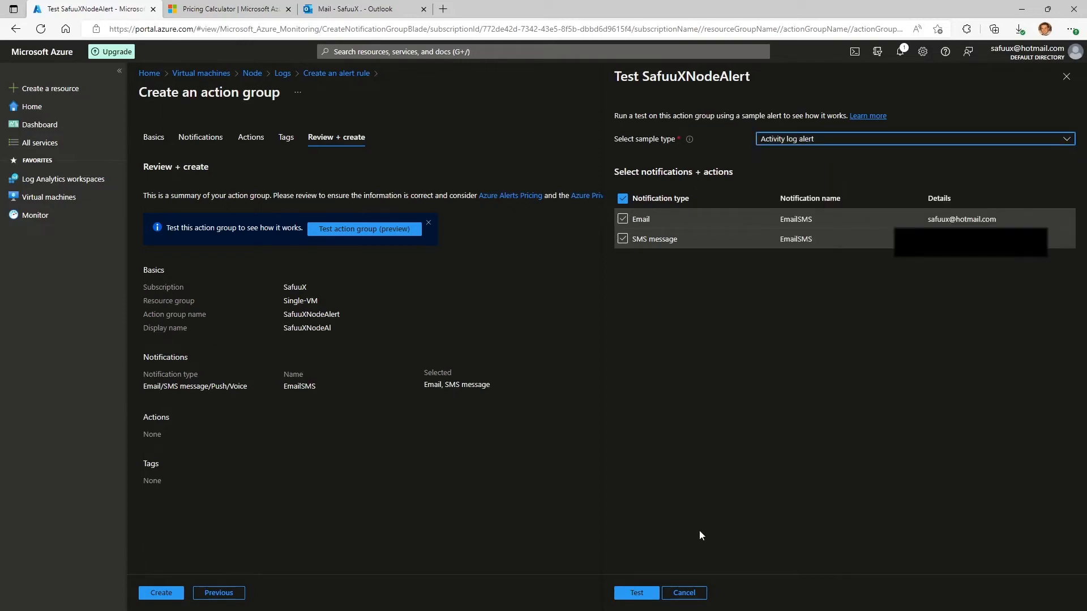
{"action": "left_click", "coordinate": [635, 593]}
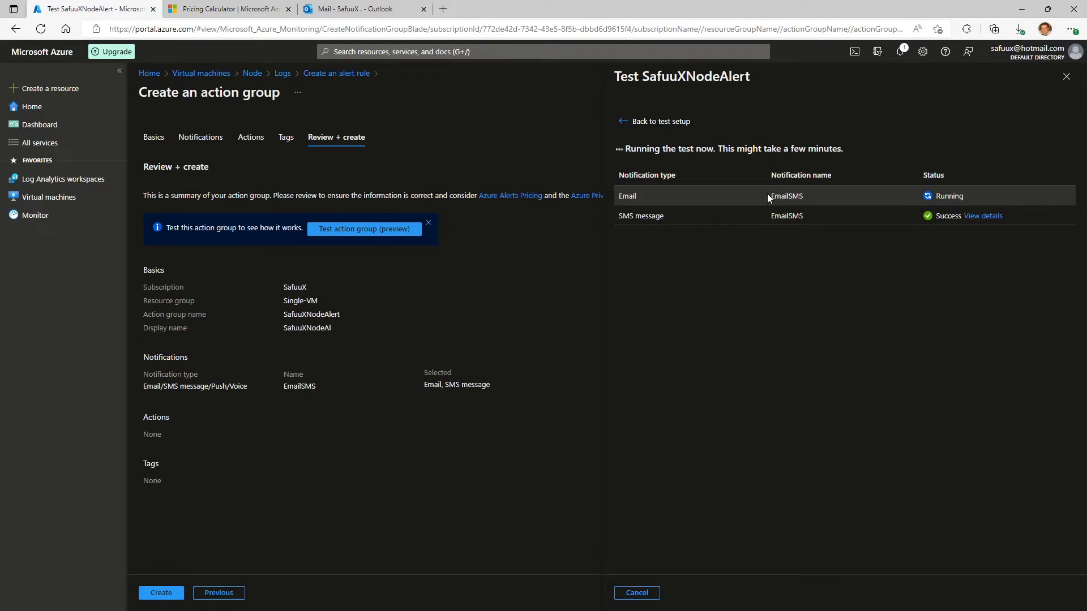
Switch to the Outlook inbox, read the test activity log alert email from Microsoft Azure, and delete it.
{"action": "left_click", "coordinate": [376, 8]}
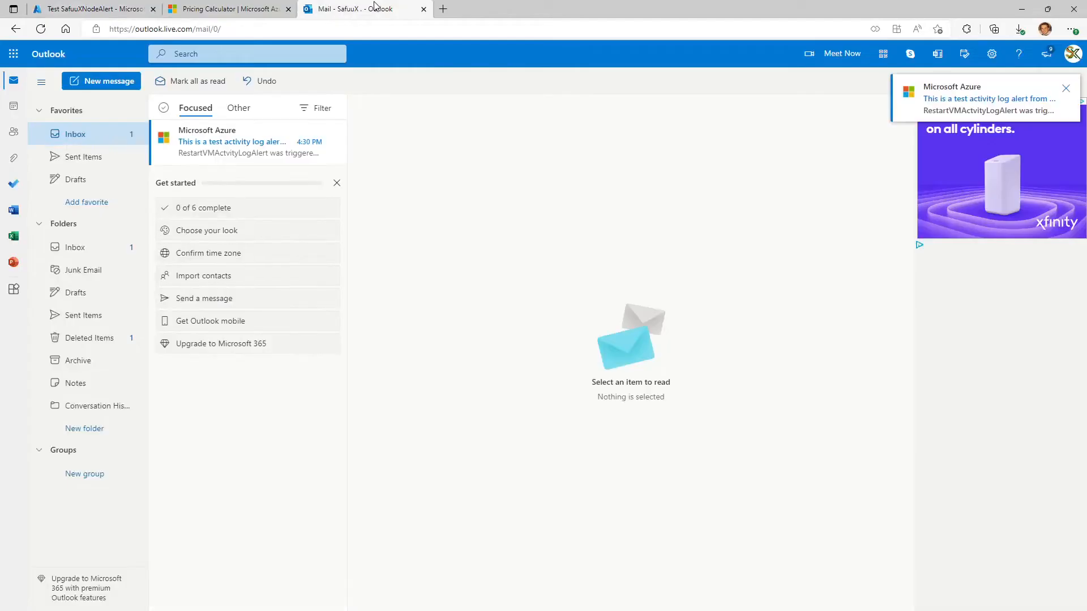
{"action": "left_click", "coordinate": [251, 144]}
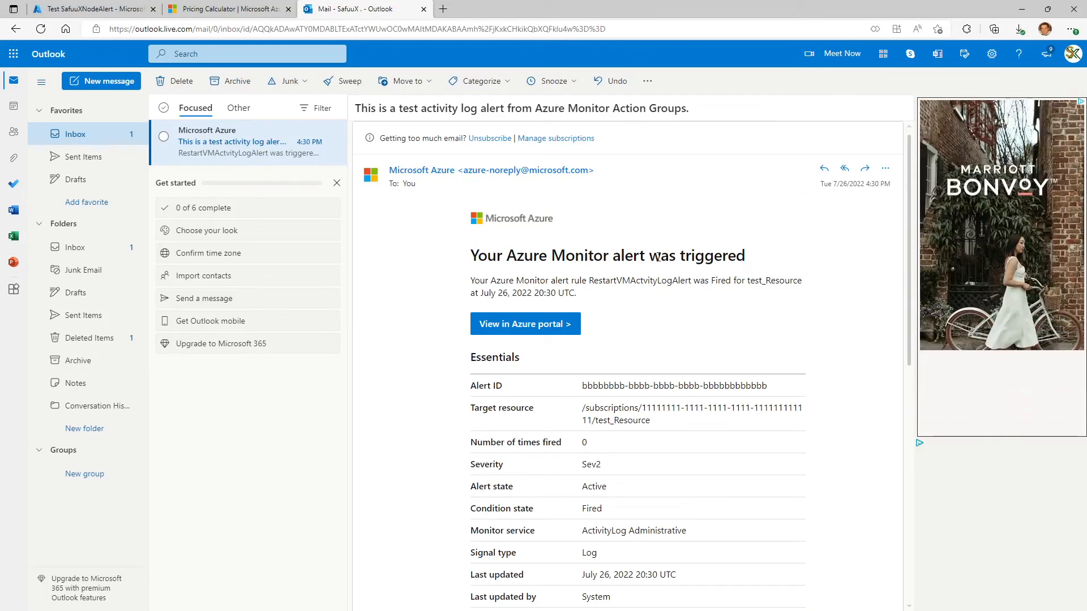
{"action": "scroll", "coordinate": [674, 257], "scroll_direction": "down", "scroll_amount": 3}
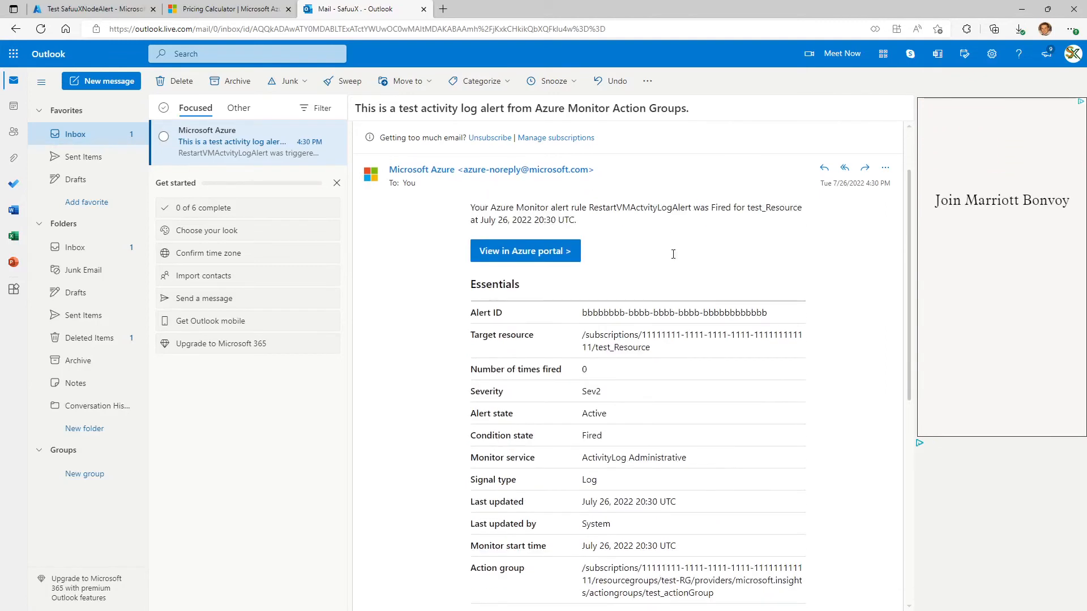
{"action": "scroll", "coordinate": [674, 257], "scroll_direction": "down", "scroll_amount": 5}
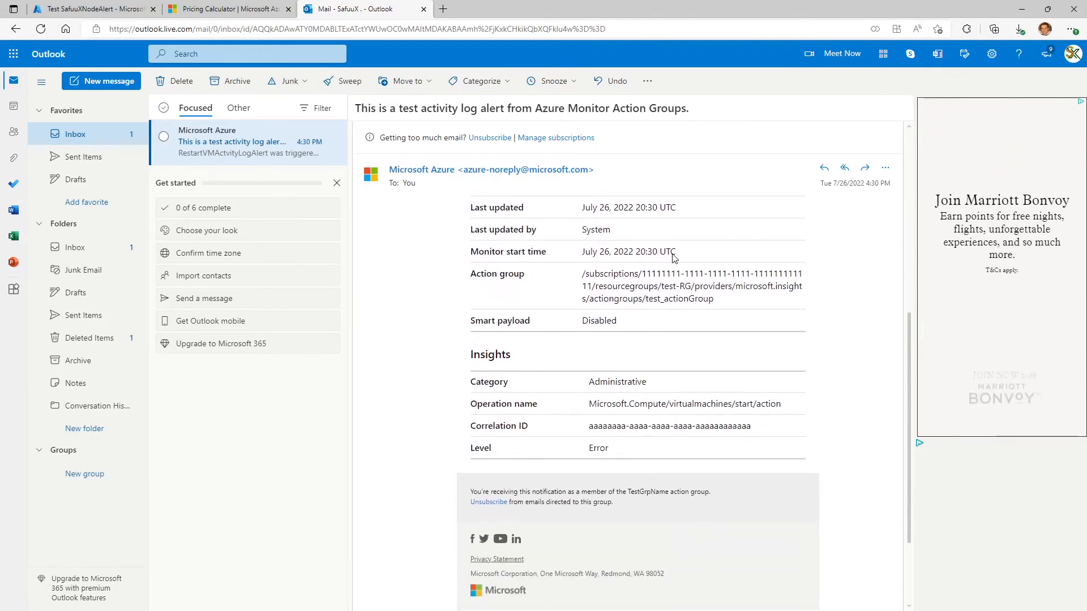
{"action": "scroll", "coordinate": [673, 254], "scroll_direction": "up", "scroll_amount": 8}
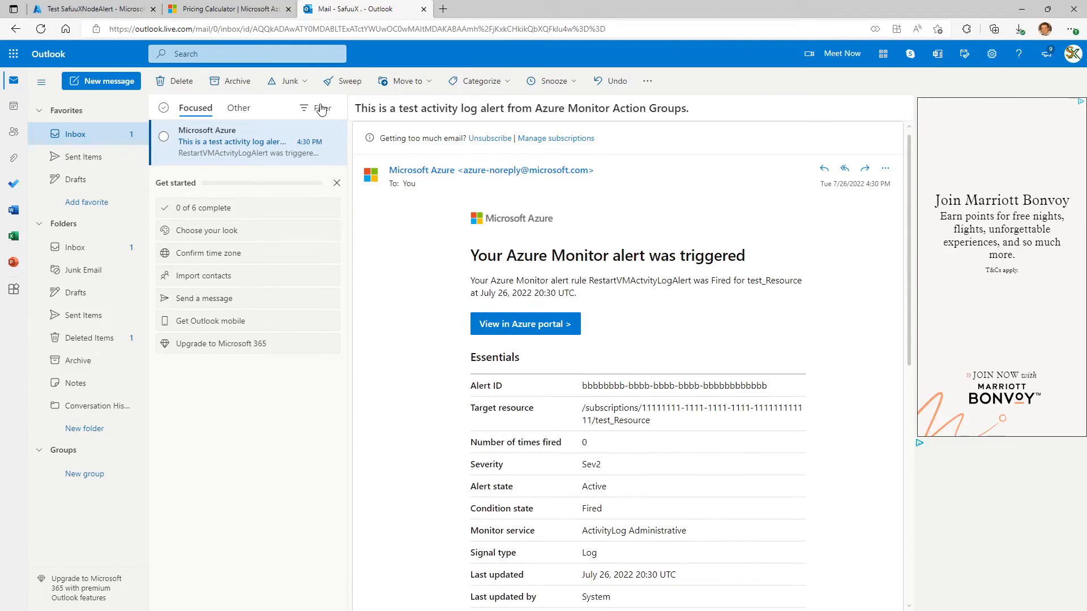
{"action": "left_click", "coordinate": [338, 145]}
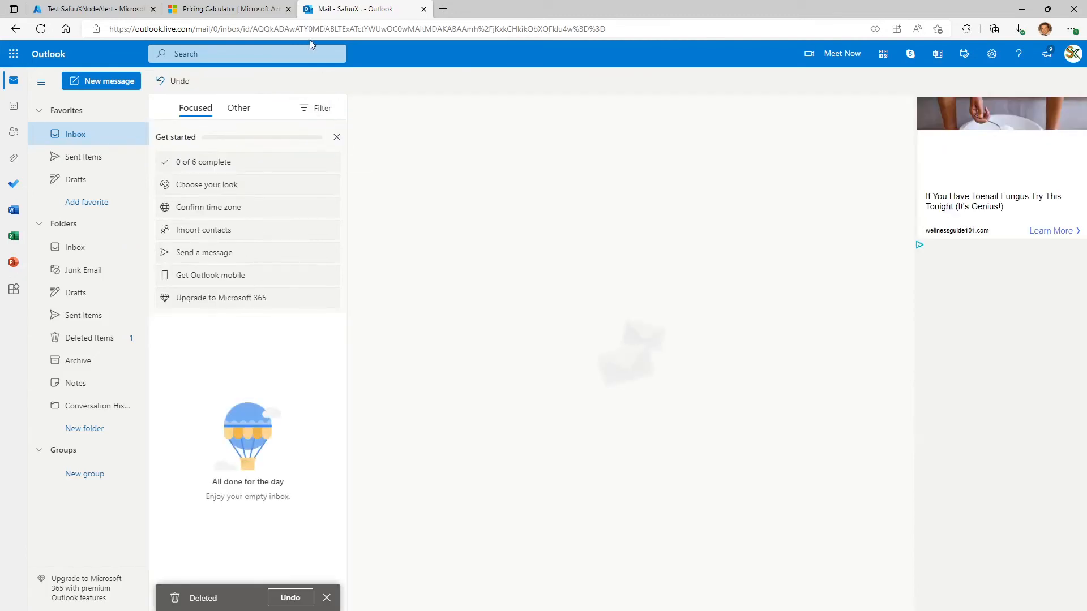
Return to the Azure portal, stop the running notification test, and create the SafuuXNodeAlert action group.
{"action": "left_click", "coordinate": [253, 9]}
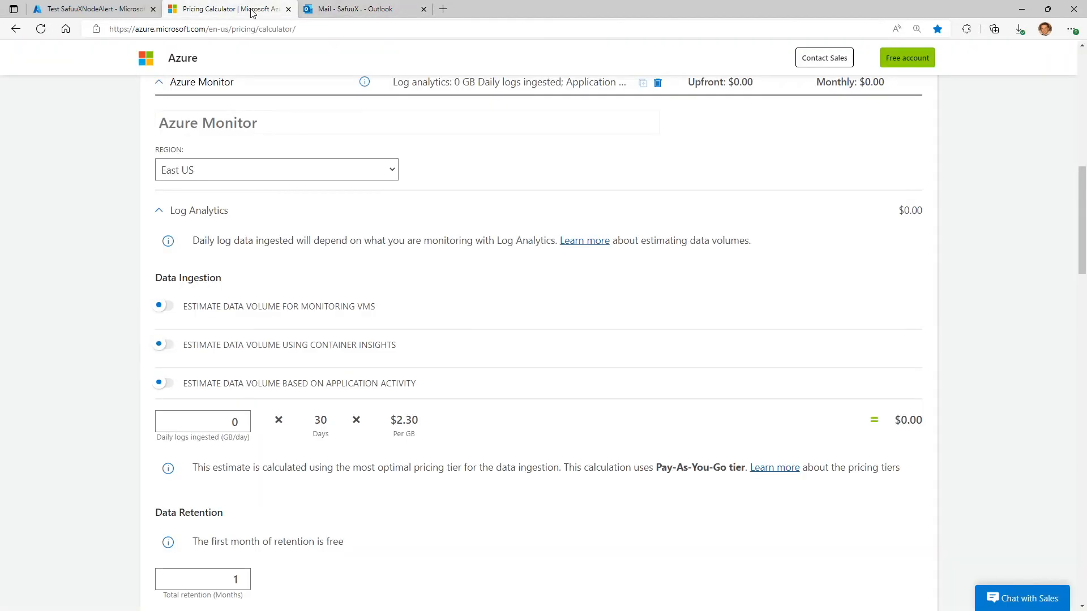
{"action": "left_click", "coordinate": [93, 9]}
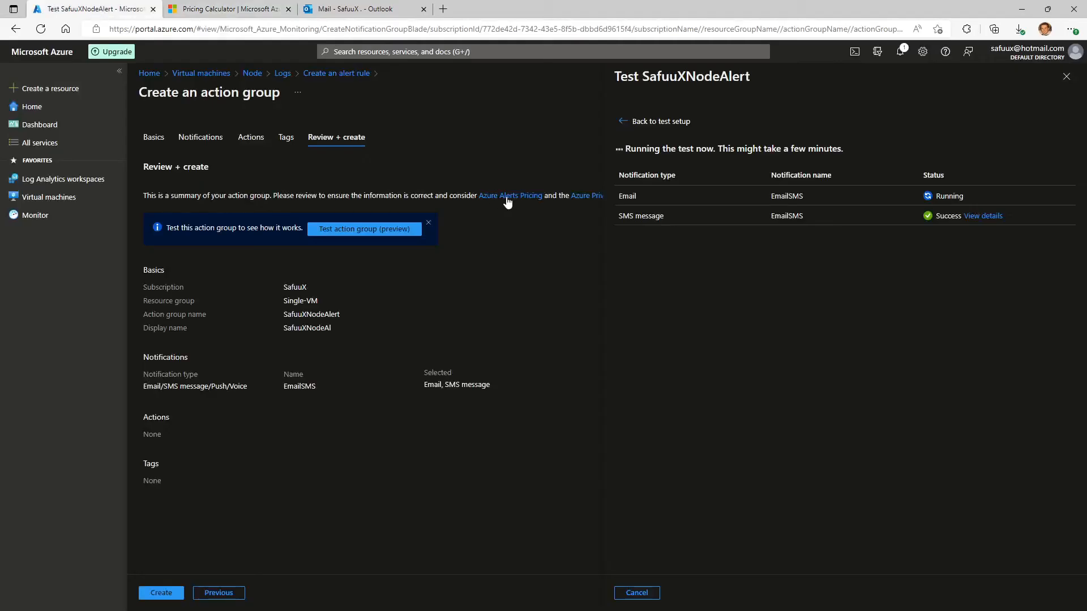
{"action": "left_click", "coordinate": [638, 592]}
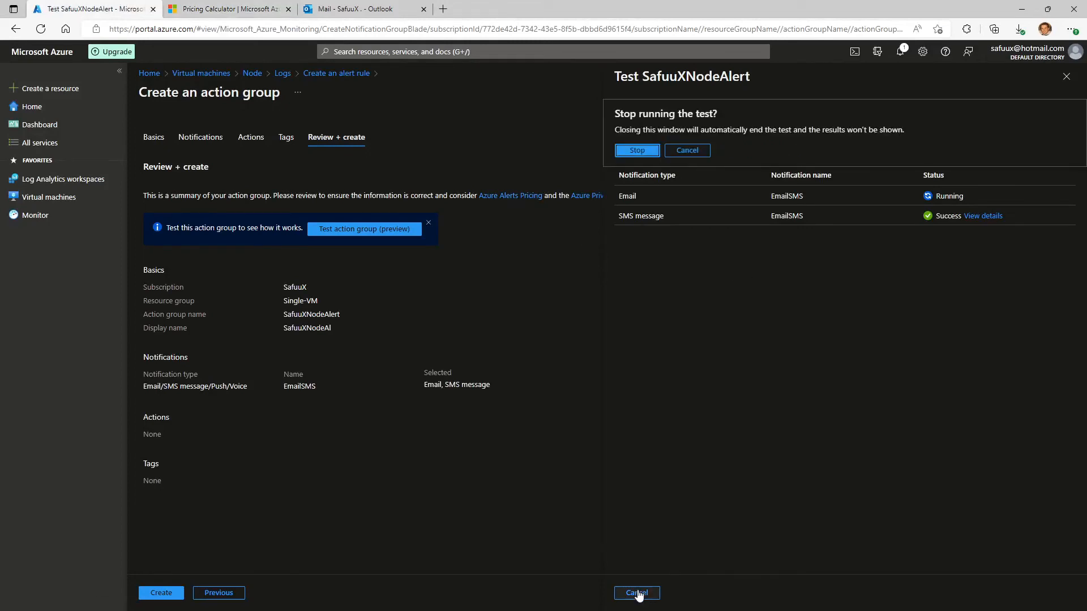
{"action": "left_click", "coordinate": [634, 152]}
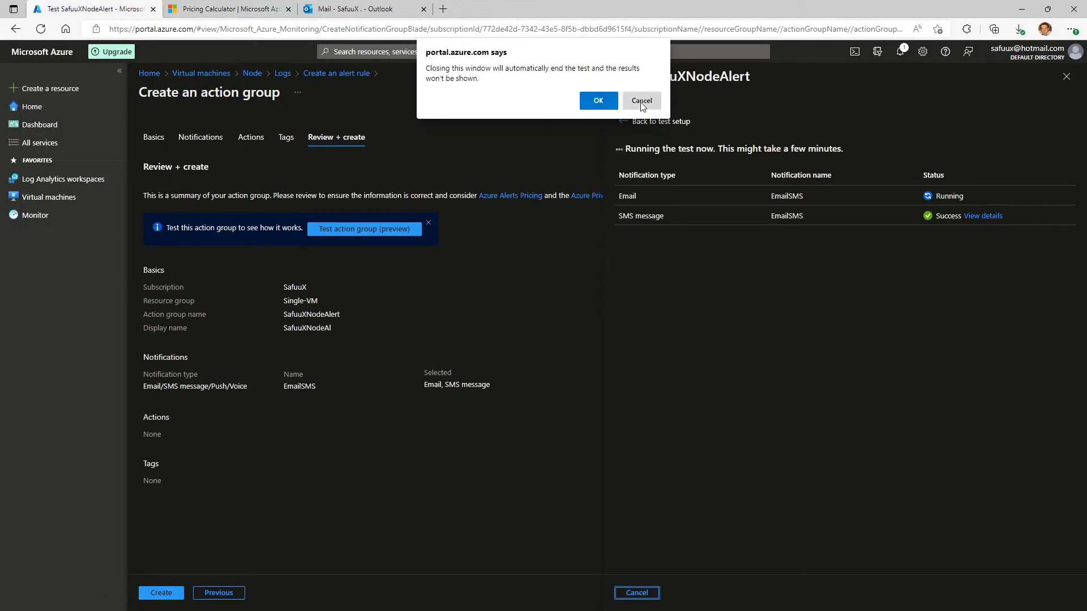
{"action": "left_click", "coordinate": [611, 102]}
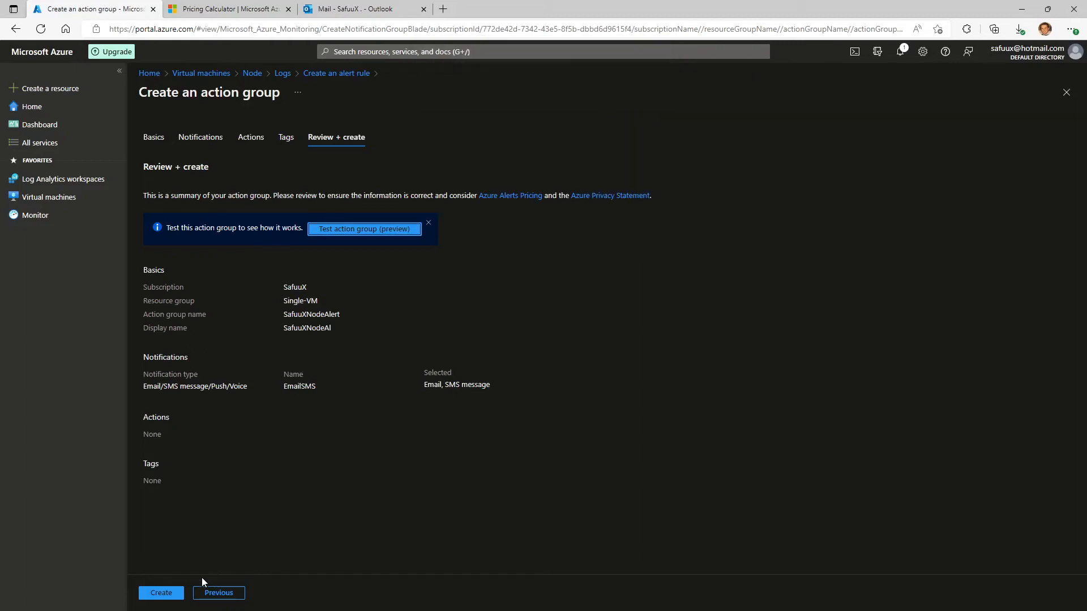
{"action": "left_click", "coordinate": [170, 594]}
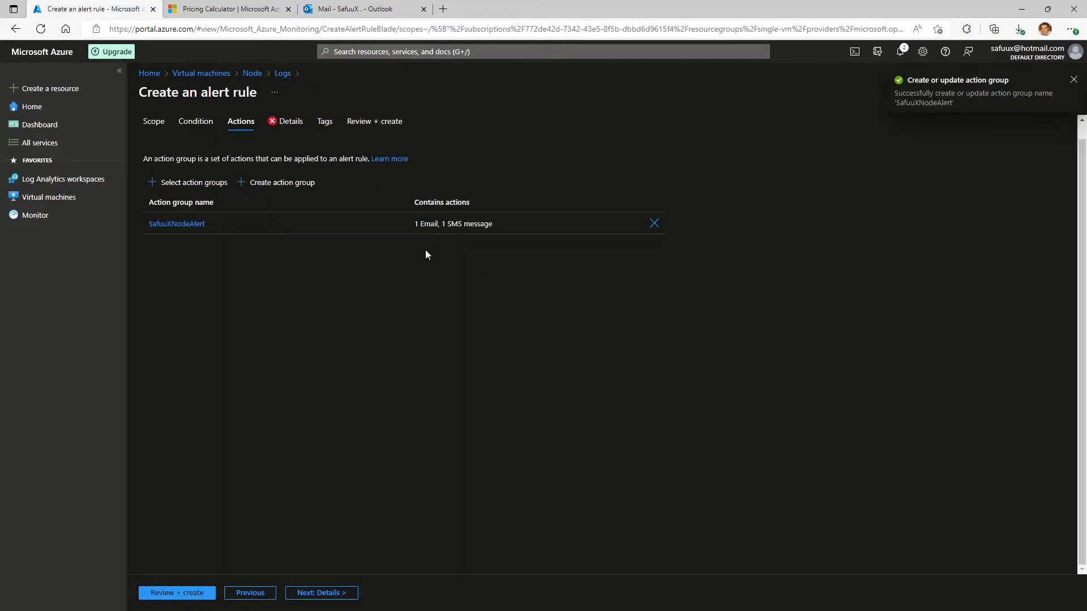
Set the alert rule's severity to 0 - Critical and name the rule SafuuXNodeDown.
{"action": "left_click", "coordinate": [286, 123]}
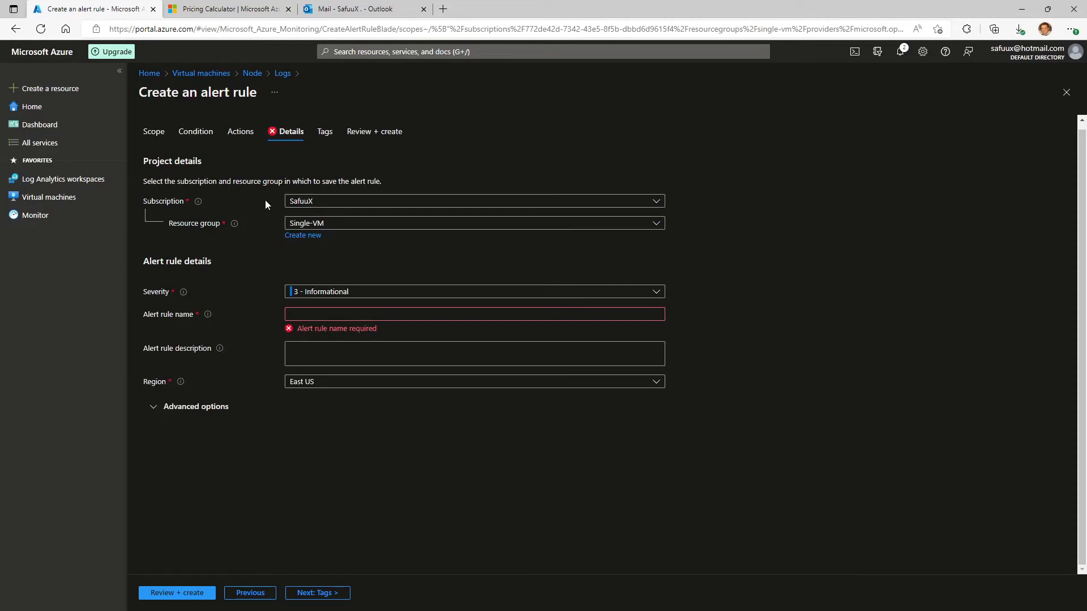
{"action": "left_click", "coordinate": [485, 294]}
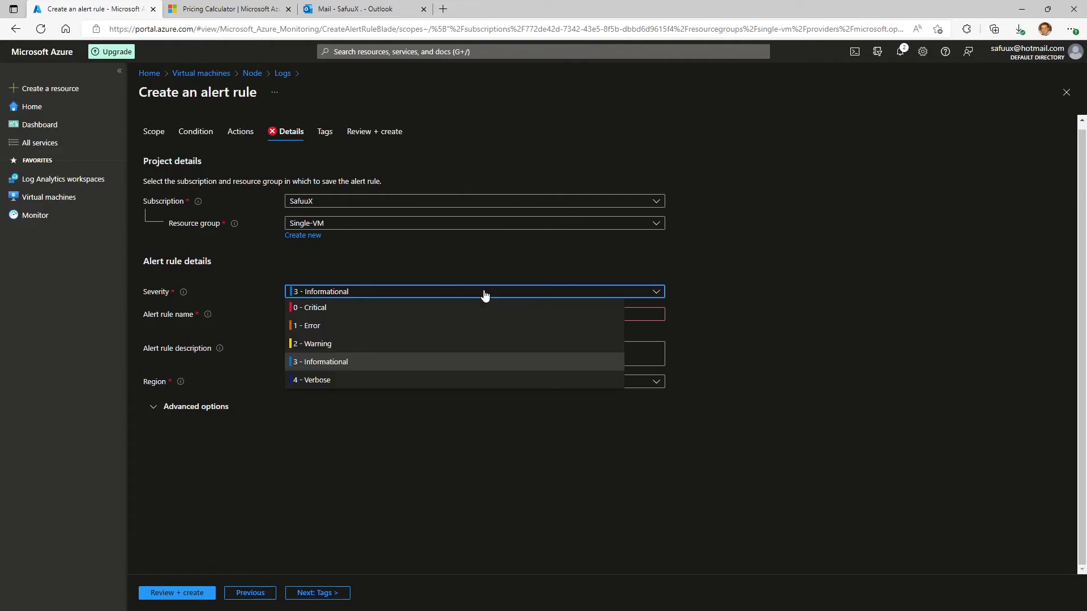
{"action": "left_click", "coordinate": [361, 308]}
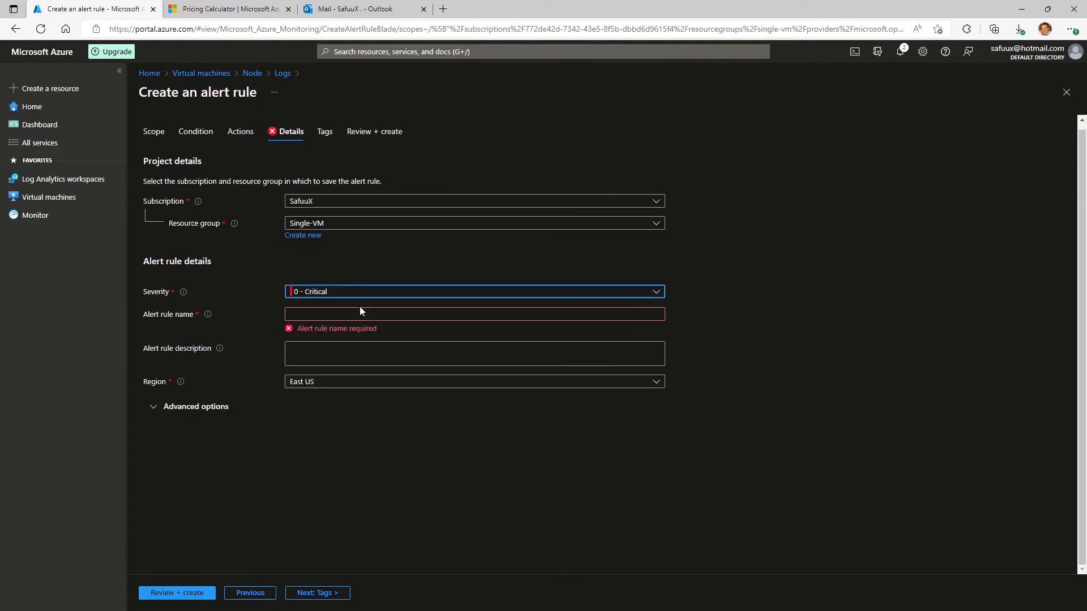
{"action": "left_click", "coordinate": [359, 315]}
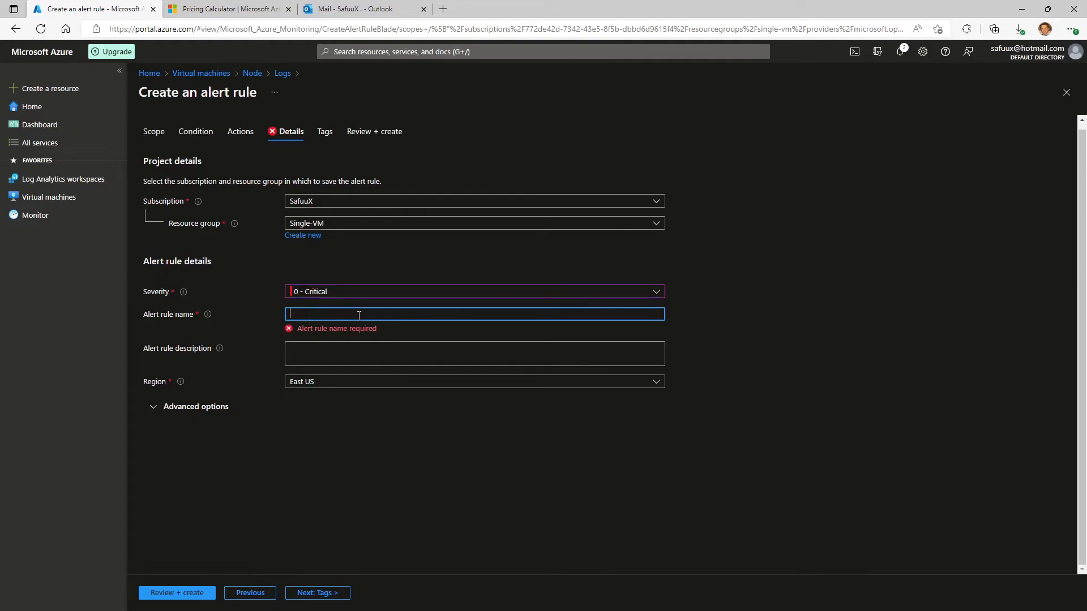
{"action": "left_click", "coordinate": [246, 317]}
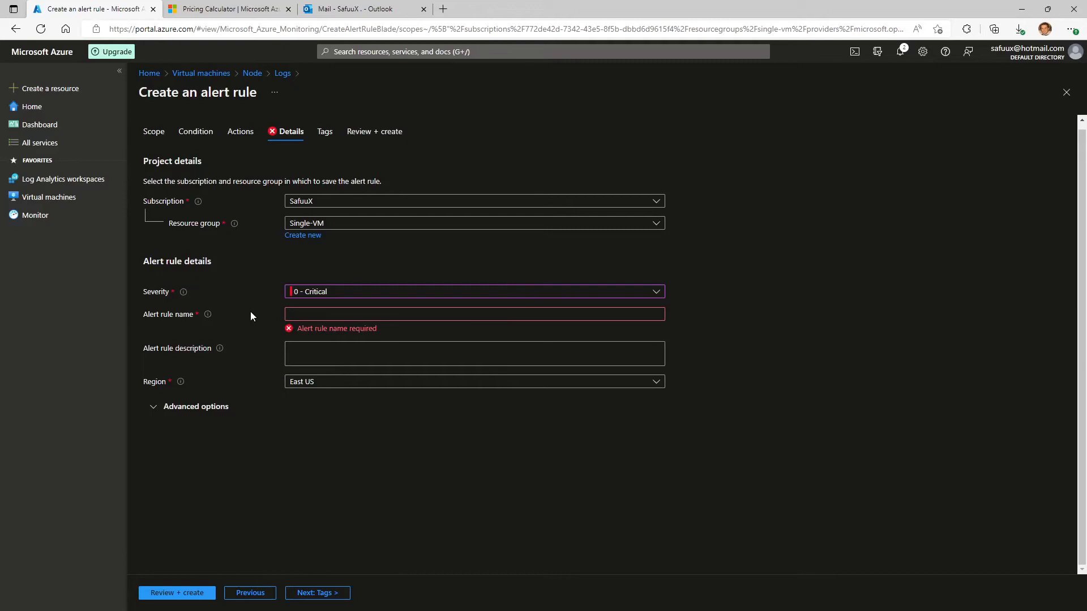
{"action": "left_click", "coordinate": [321, 314]}
{"action": "type", "text": "Sa"}
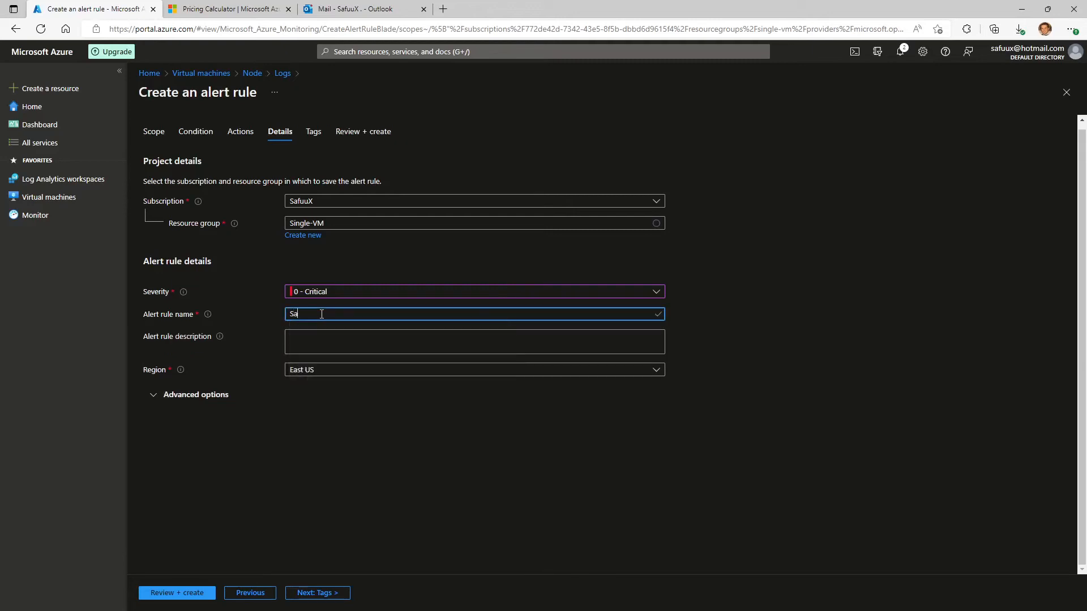
{"action": "type", "text": "fuuXNodeDown"}
{"action": "left_click", "coordinate": [322, 339]}
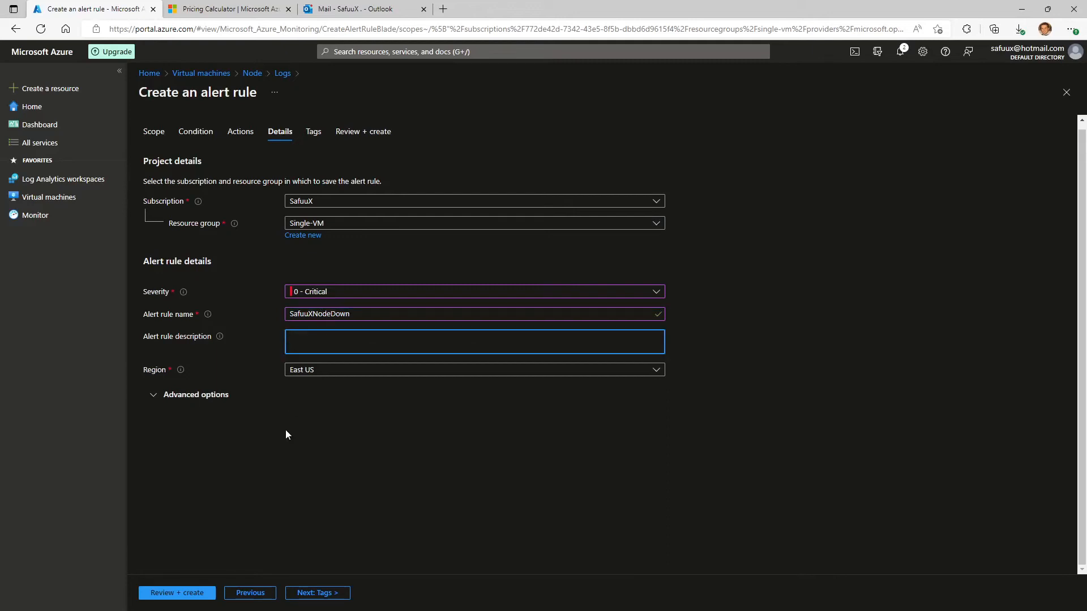
Review the alert rule's summary and pricing, and create the SafuuXNodeDown rule.
{"action": "left_click", "coordinate": [193, 594]}
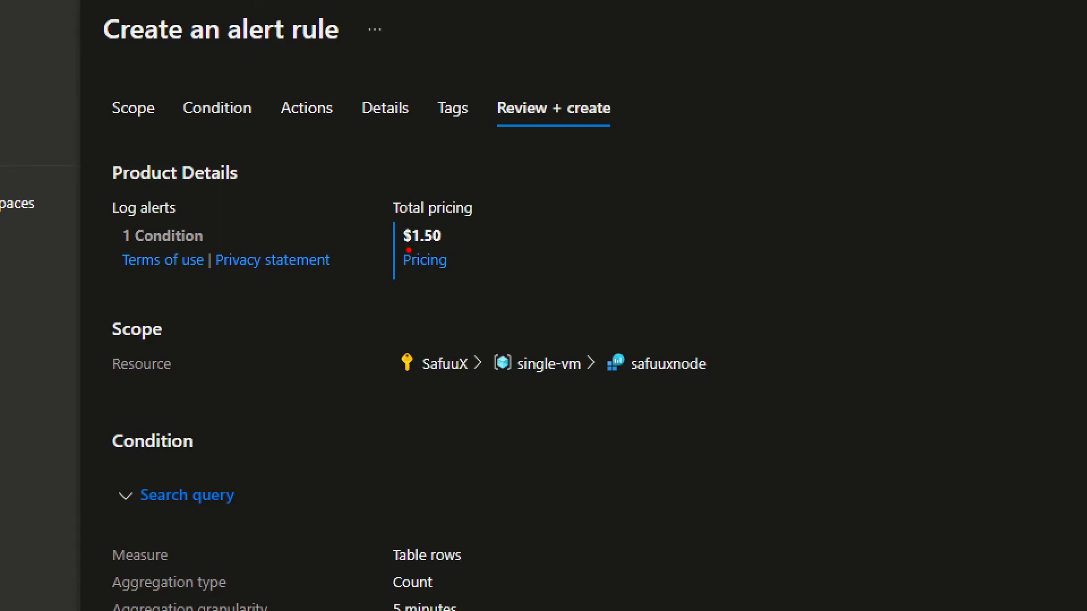
{"action": "mouse_move", "coordinate": [474, 232]}
{"action": "left_mouse_down"}
{"action": "mouse_move", "coordinate": [536, 232]}
{"action": "mouse_move", "coordinate": [473, 237]}
{"action": "mouse_move", "coordinate": [490, 247]}
{"action": "left_mouse_up"}
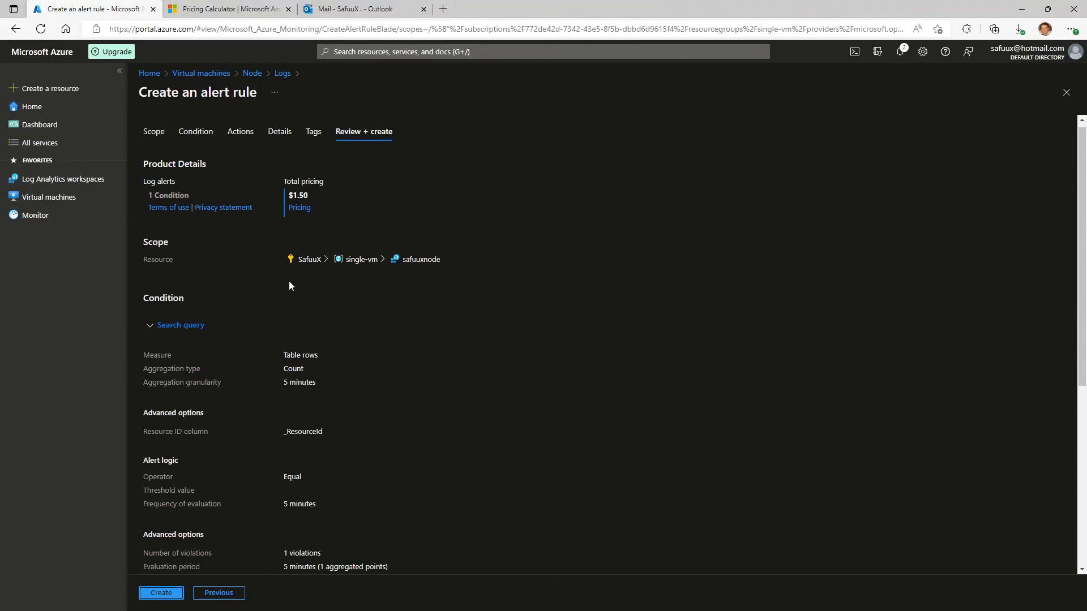
{"action": "left_click", "coordinate": [159, 593]}
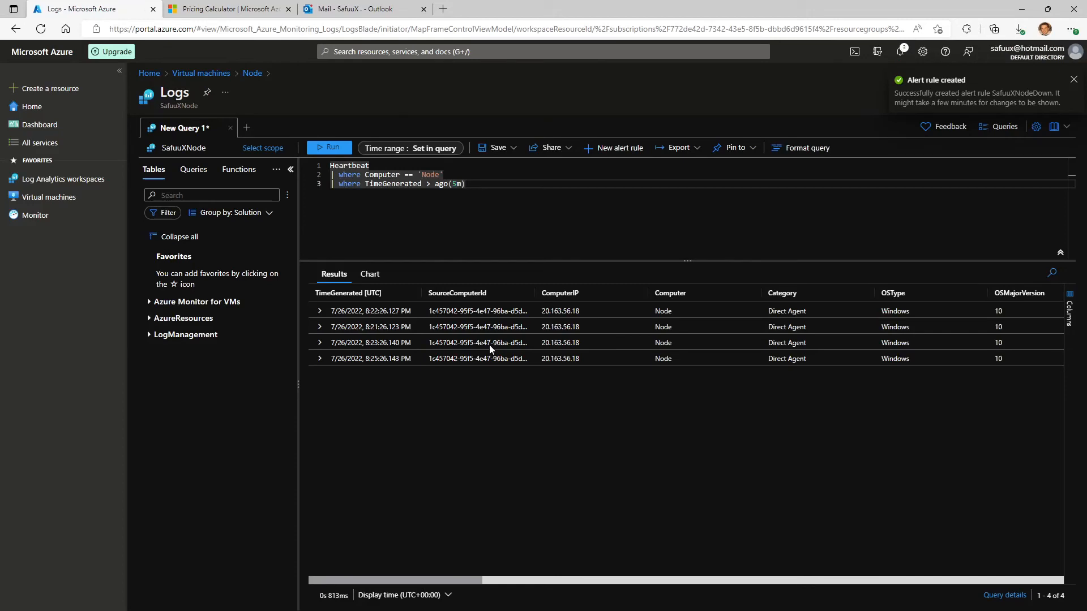
Check the portal notifications and open the alerts of the Node virtual machine.
{"action": "left_click", "coordinate": [900, 53]}
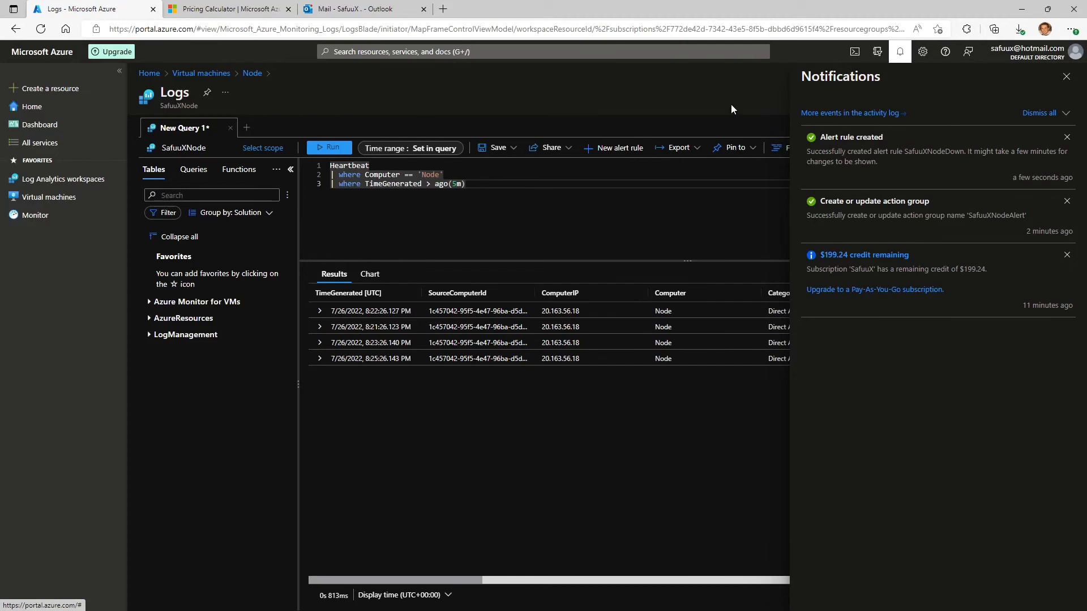
{"action": "left_click", "coordinate": [900, 53]}
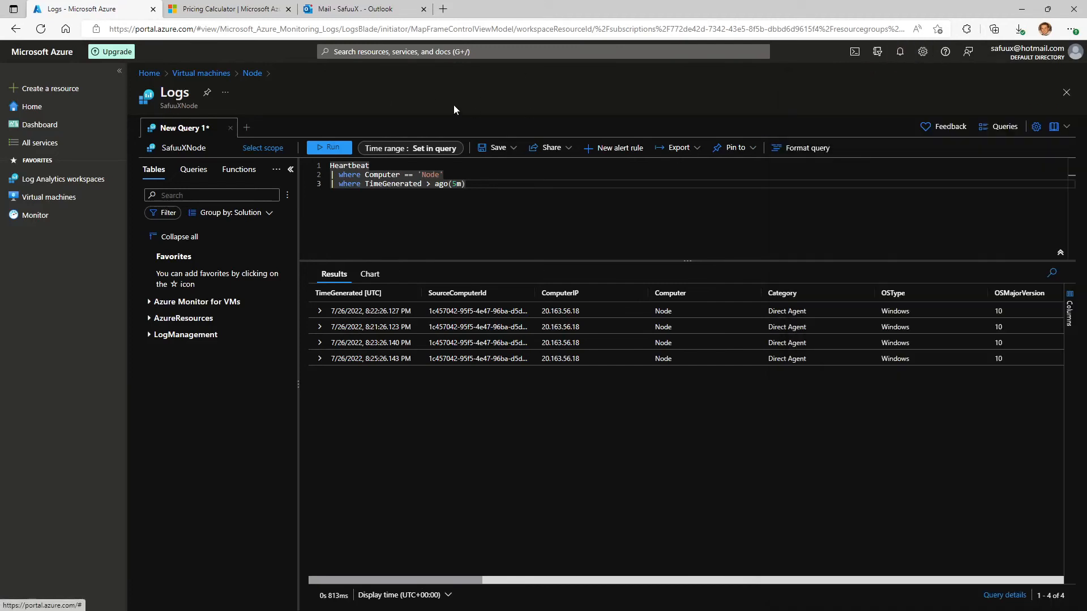
{"action": "left_click", "coordinate": [50, 199]}
{"action": "left_click", "coordinate": [599, 91]}
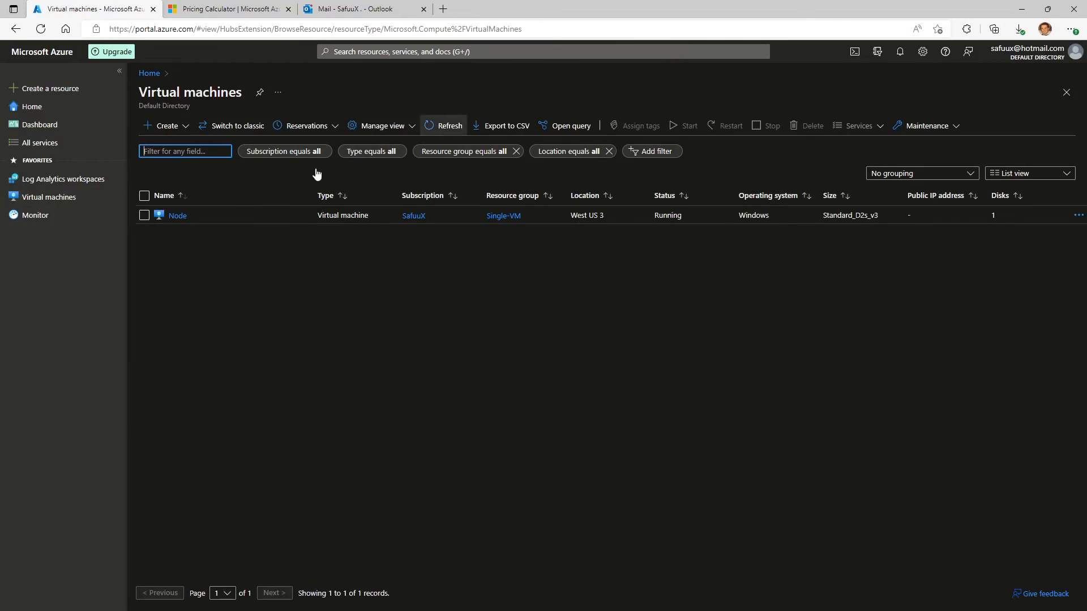
{"action": "left_click", "coordinate": [172, 216]}
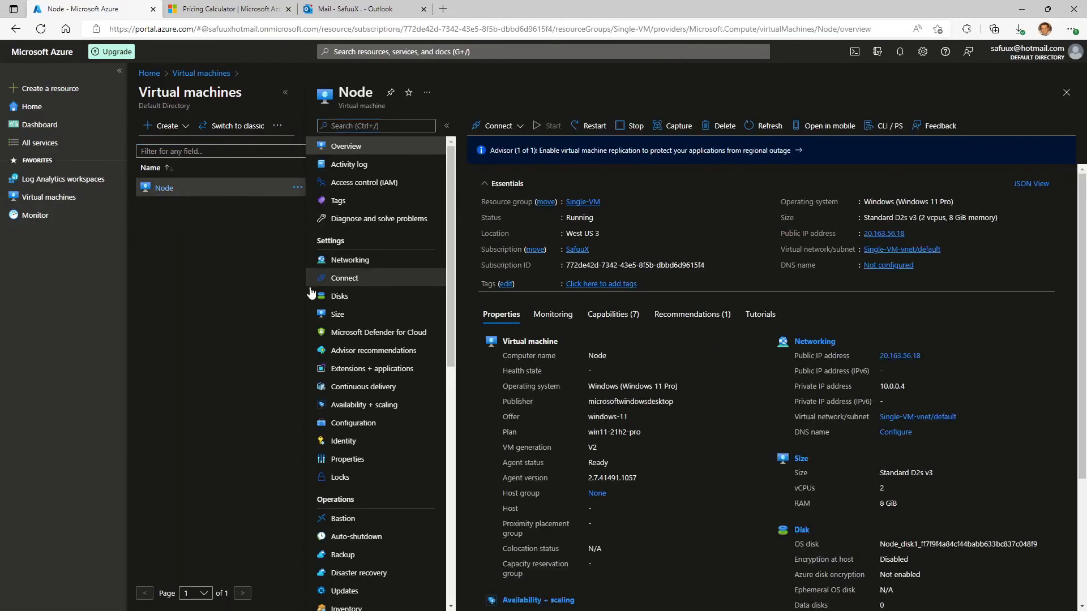
{"action": "scroll", "coordinate": [372, 361], "scroll_direction": "down", "scroll_amount": 7}
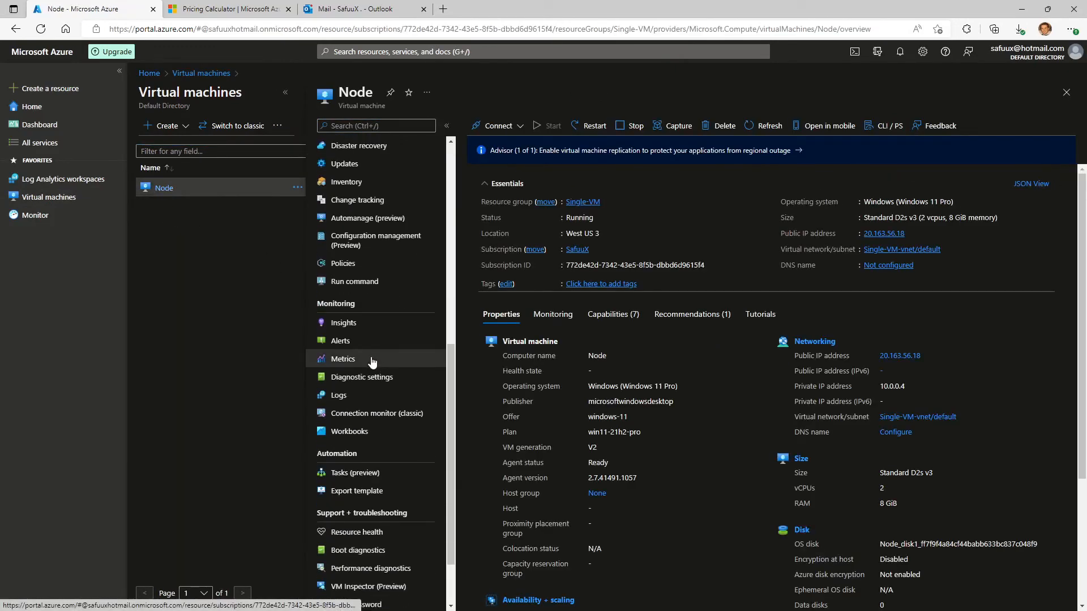
{"action": "left_click", "coordinate": [356, 341]}
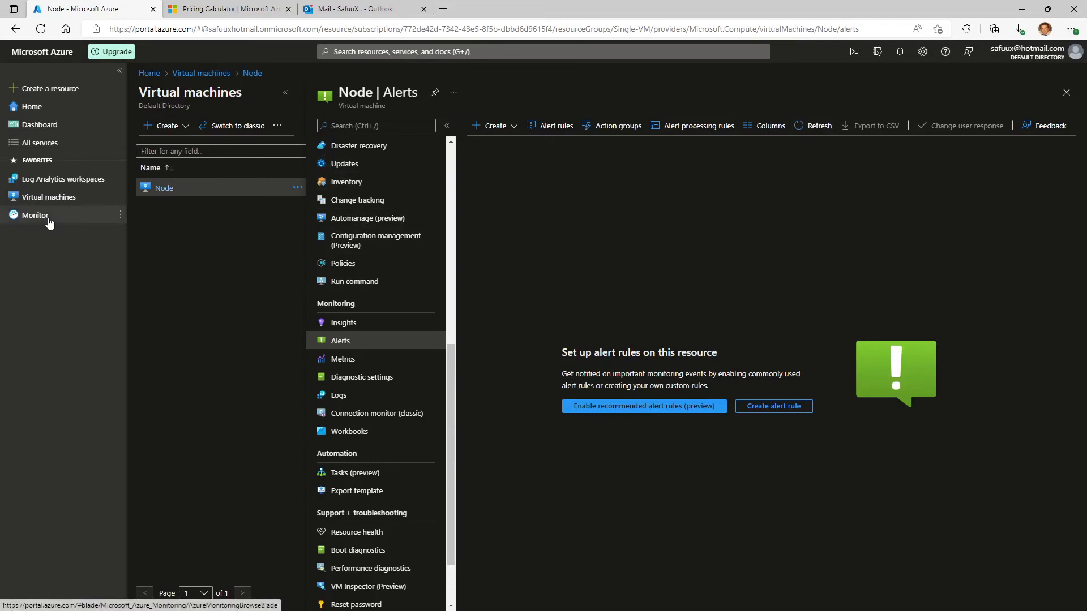
Search the portal for Azure Monitor and open the alerts of the Monitor service.
{"action": "left_click", "coordinate": [388, 51]}
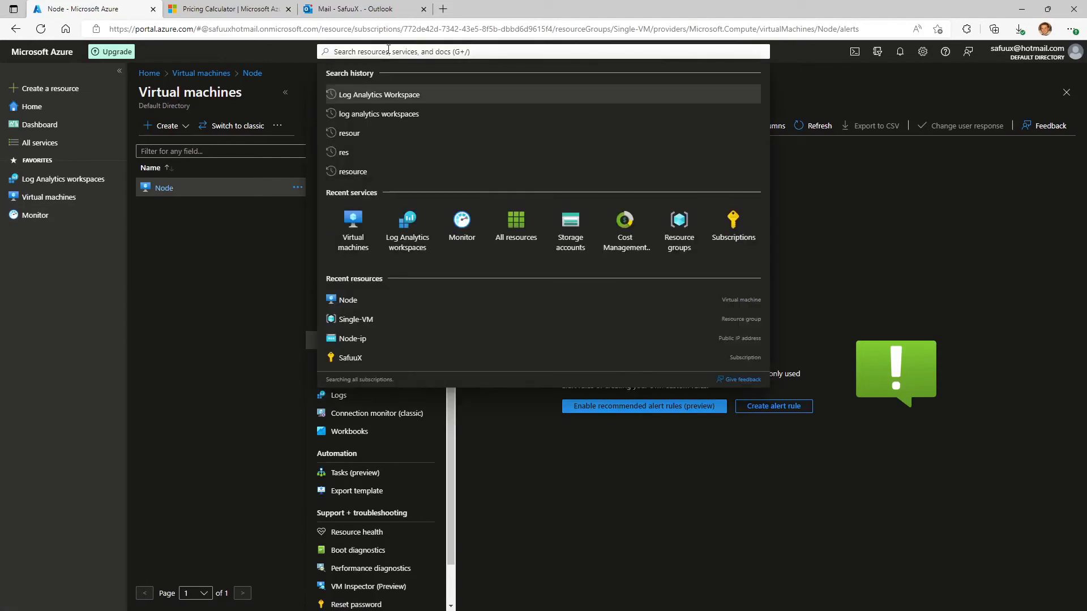
{"action": "type", "text": "Azure Mo"}
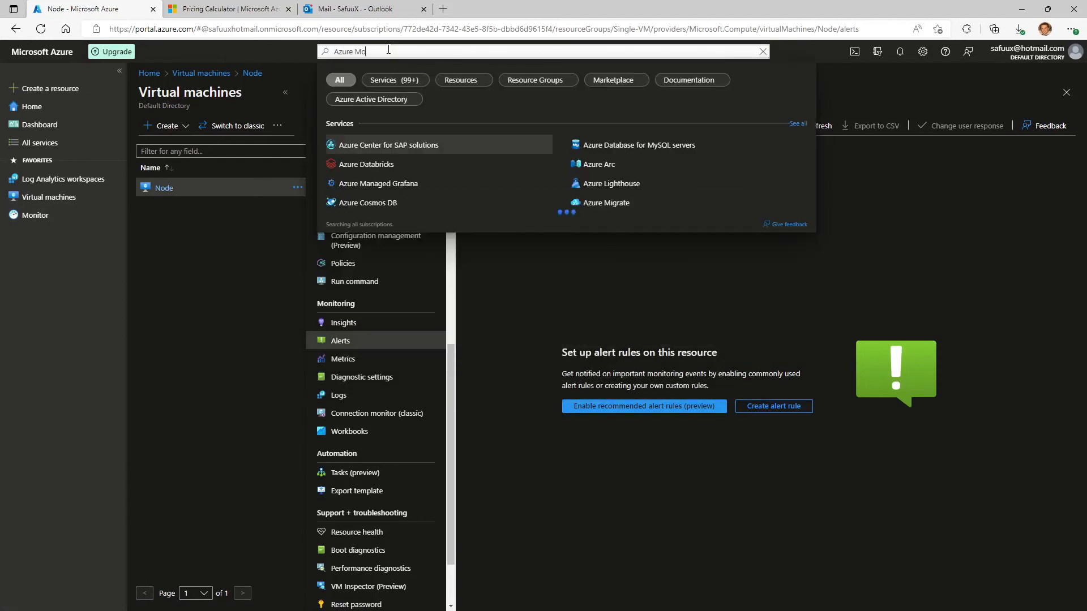
{"action": "type", "text": "nitor"}
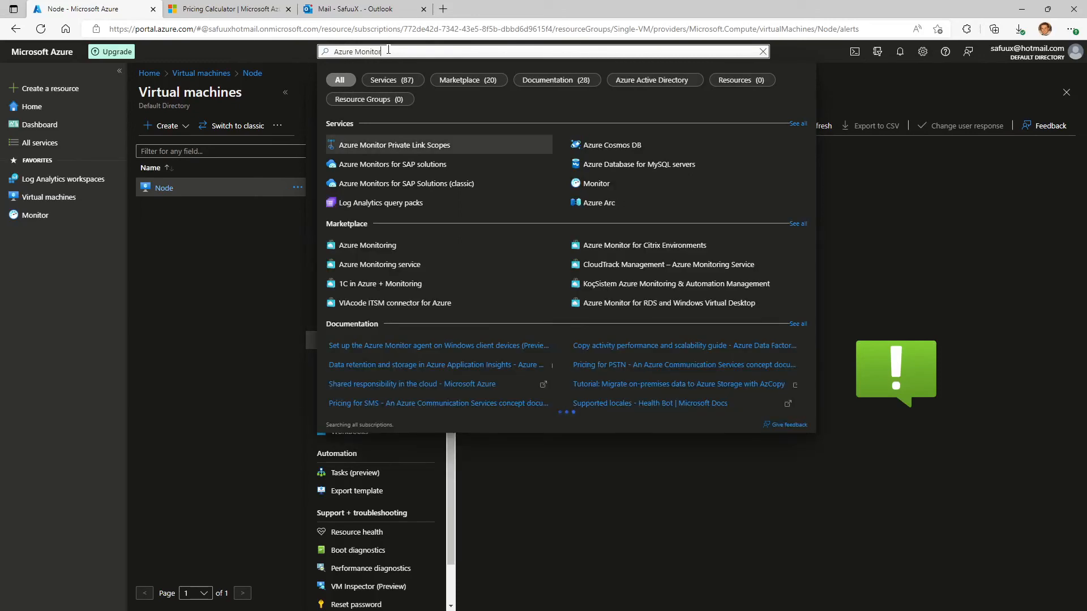
{"action": "left_click", "coordinate": [594, 182]}
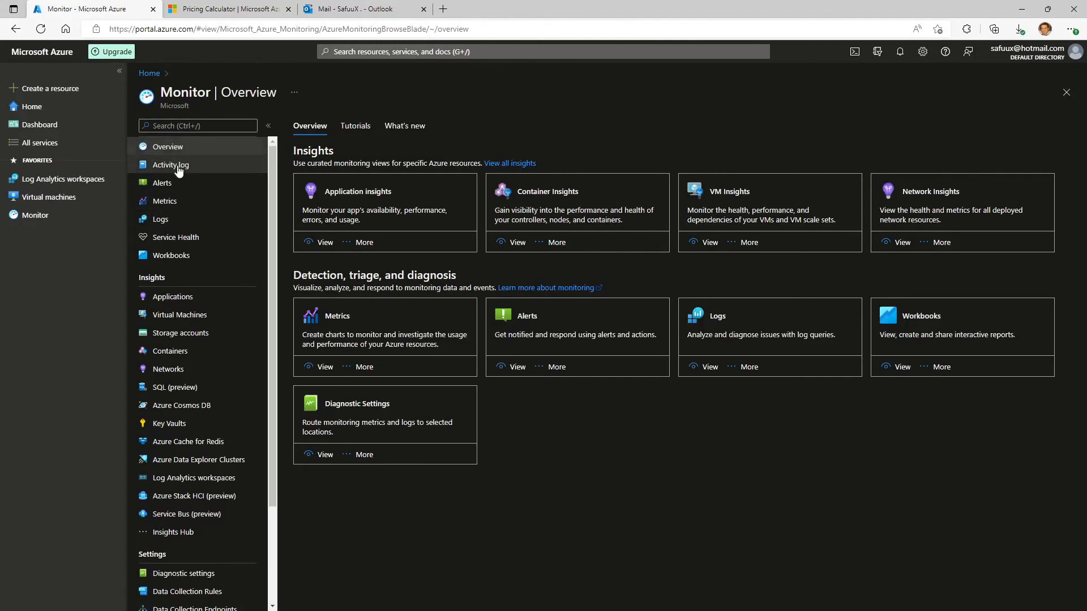
{"action": "left_click", "coordinate": [177, 184]}
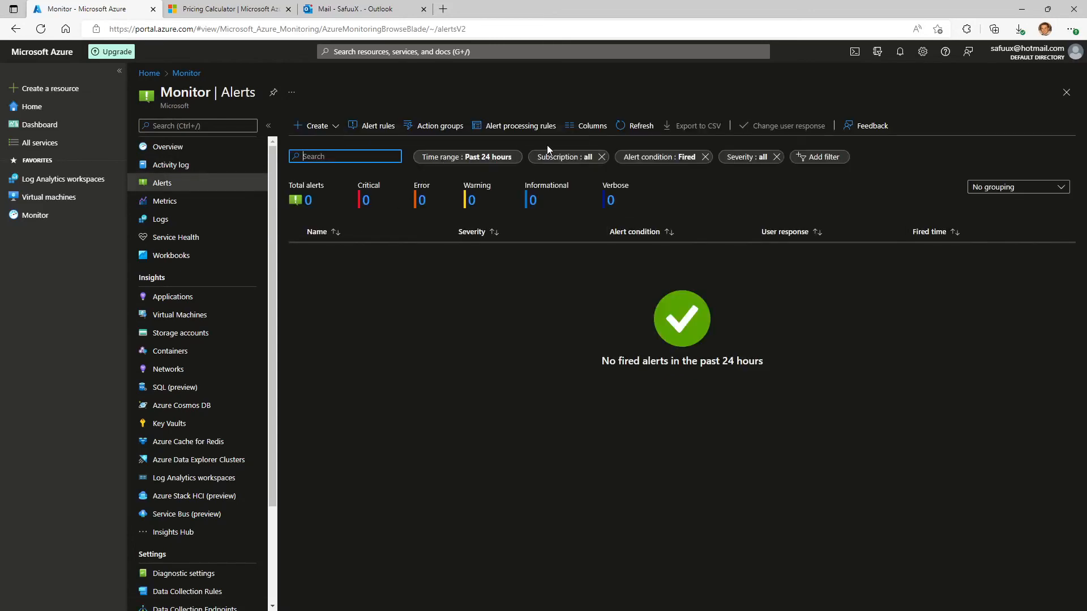
Refresh the fired alerts, then open and refresh the list of alert rules to check the SafuuXNodeDown rule.
{"action": "left_click", "coordinate": [632, 126]}
{"action": "left_click", "coordinate": [369, 128]}
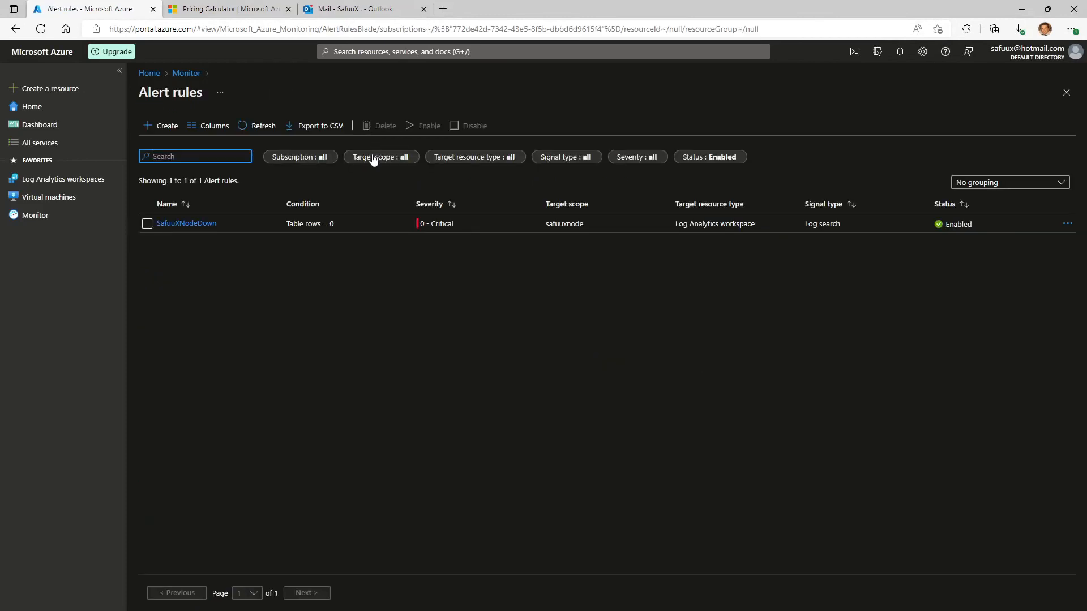
{"action": "left_click", "coordinate": [260, 127]}
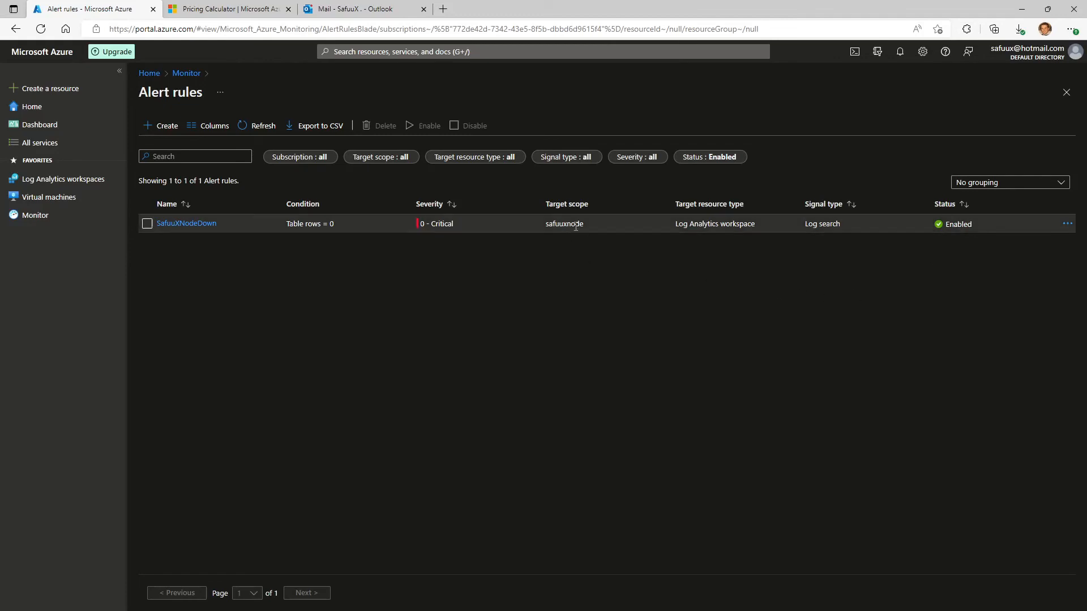
Open the virtual machines list, shut down the Node machine from its Remote Desktop session, and dismiss the disconnection message.
{"action": "left_click", "coordinate": [54, 199]}
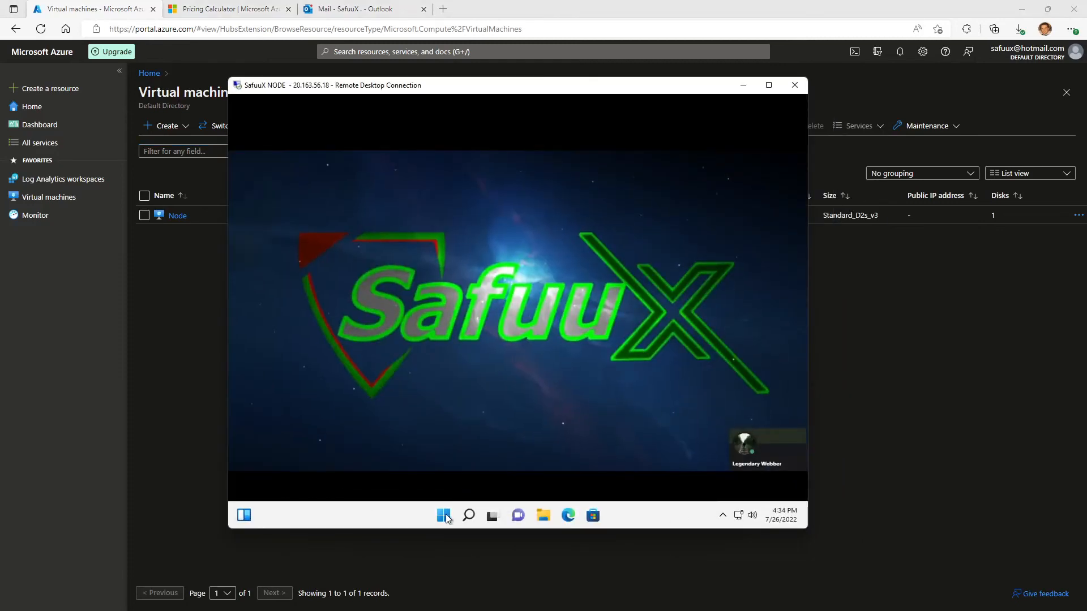
{"action": "right_click", "coordinate": [445, 517]}
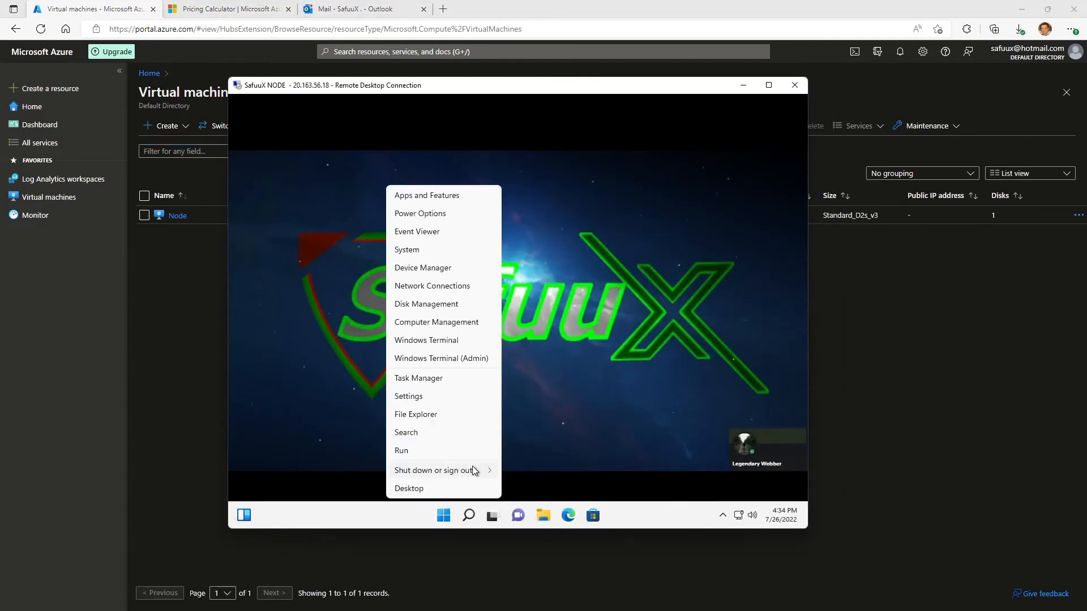
{"action": "mouse_move", "coordinate": [474, 470]}
{"action": "left_click", "coordinate": [527, 473]}
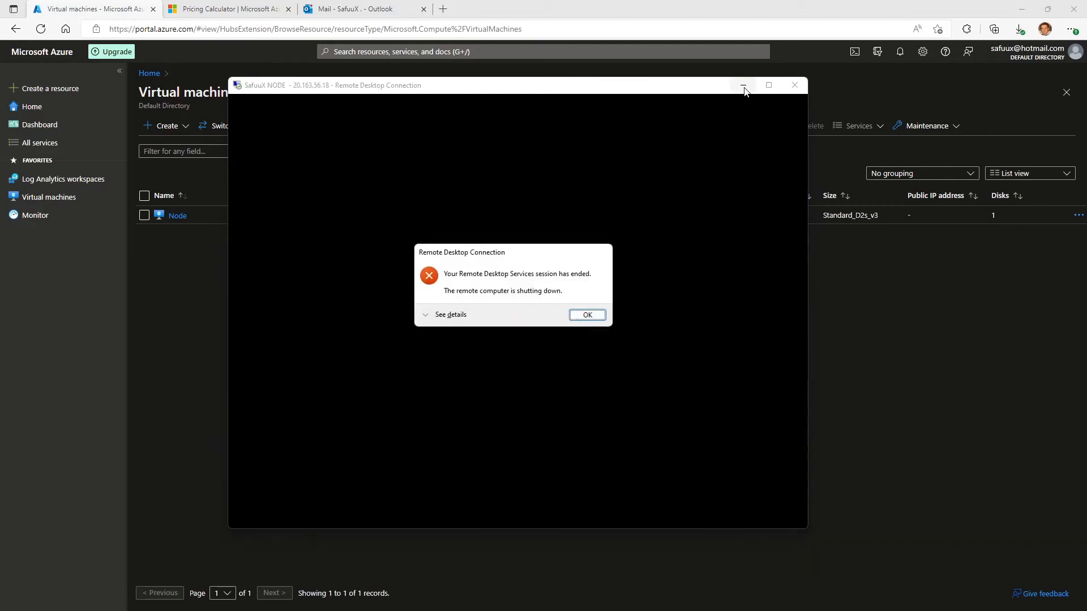
{"action": "left_click", "coordinate": [599, 315]}
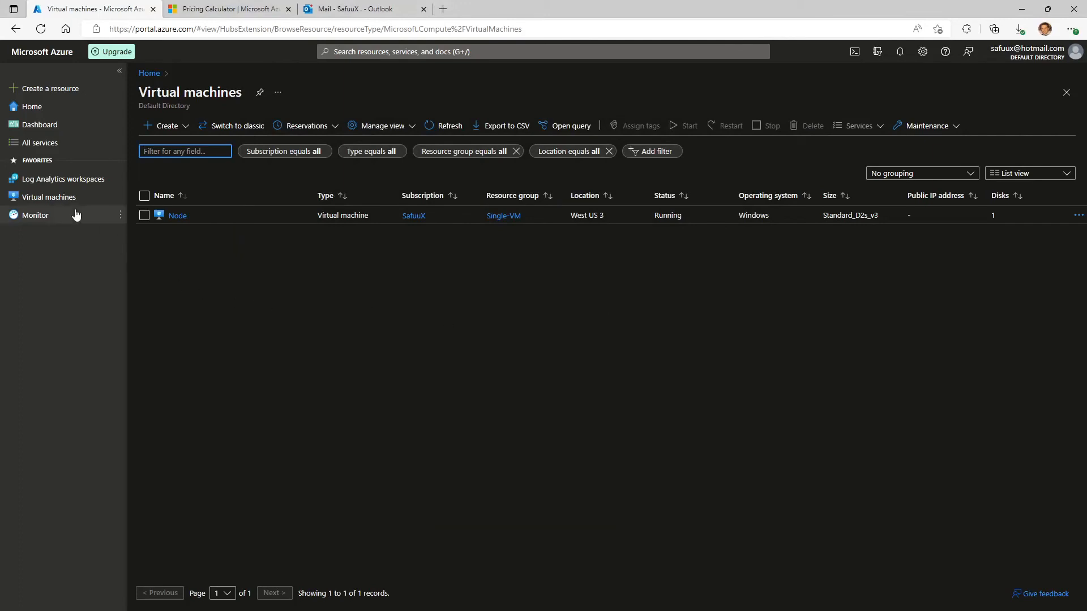
Open the alerts in Monitor, refresh them, and examine the fired times of the SafuuXNodeDown alerts.
{"action": "mouse_move", "coordinate": [42, 220]}
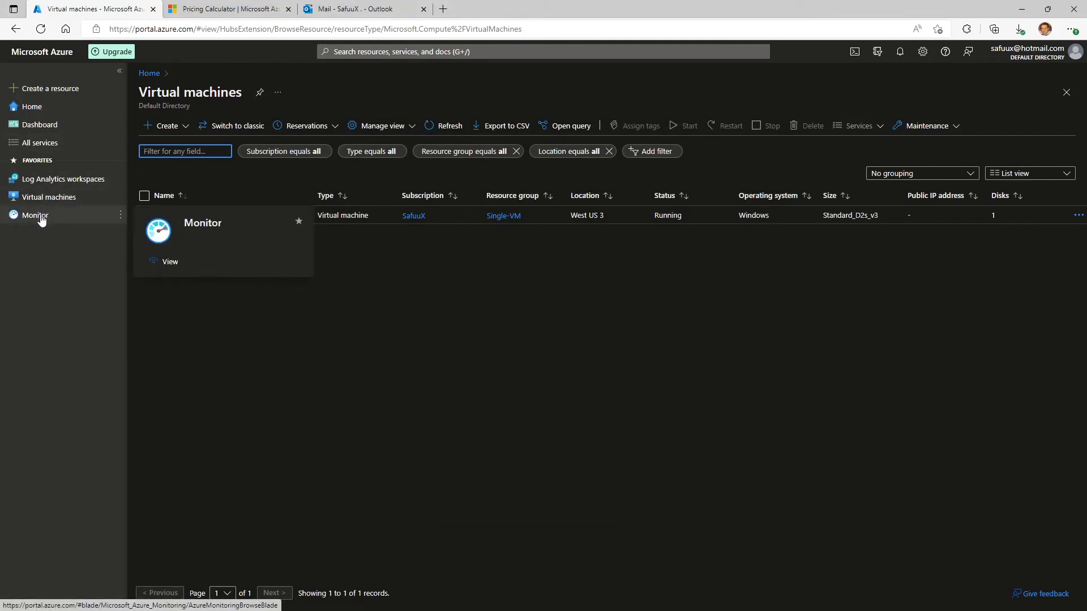
{"action": "left_click", "coordinate": [42, 221]}
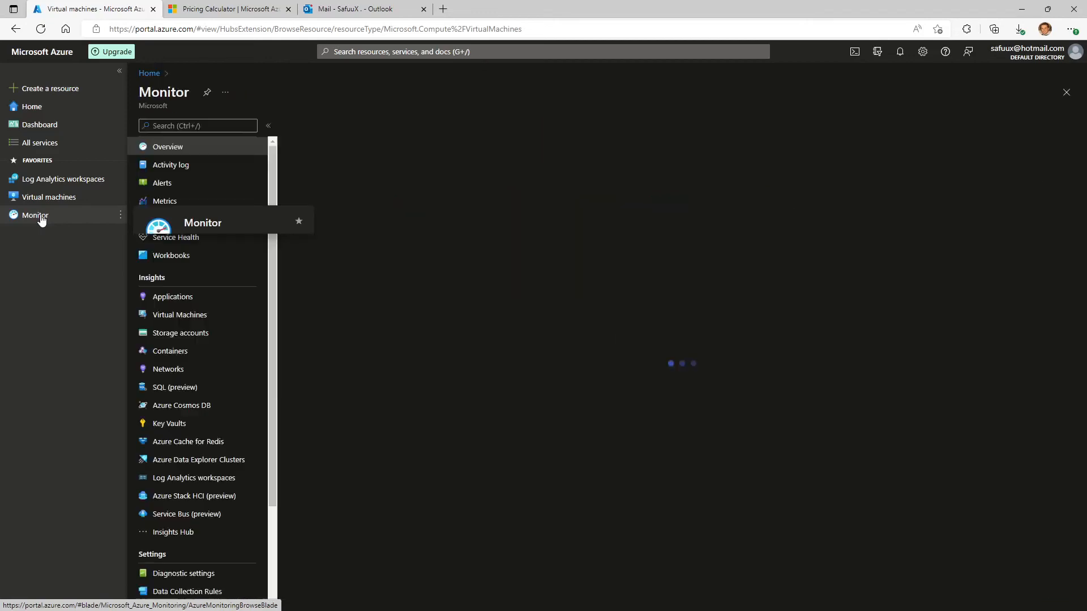
{"action": "left_click", "coordinate": [167, 184]}
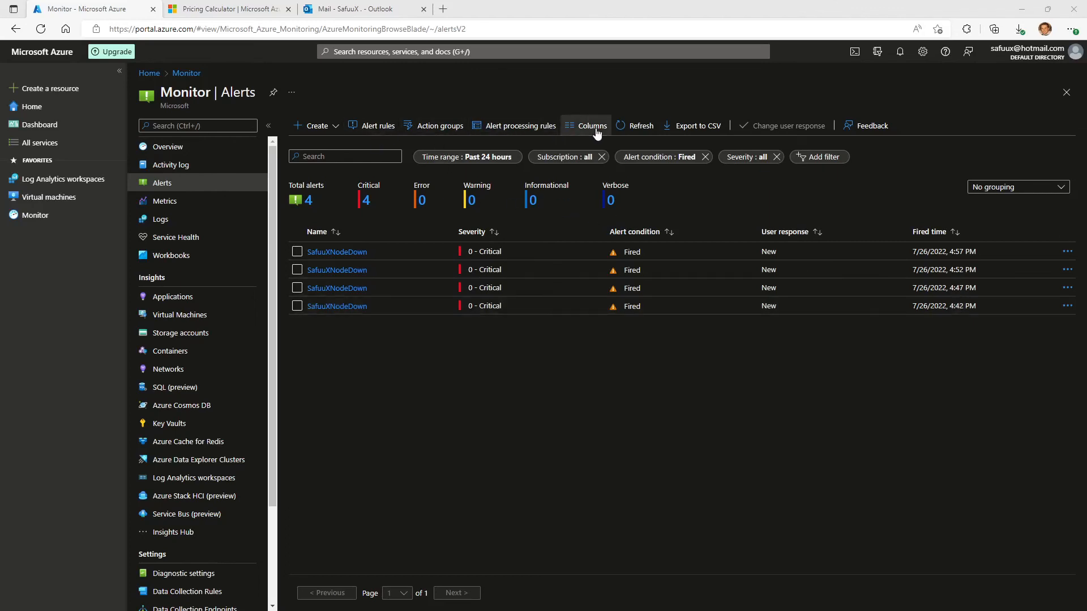
{"action": "left_click", "coordinate": [641, 127]}
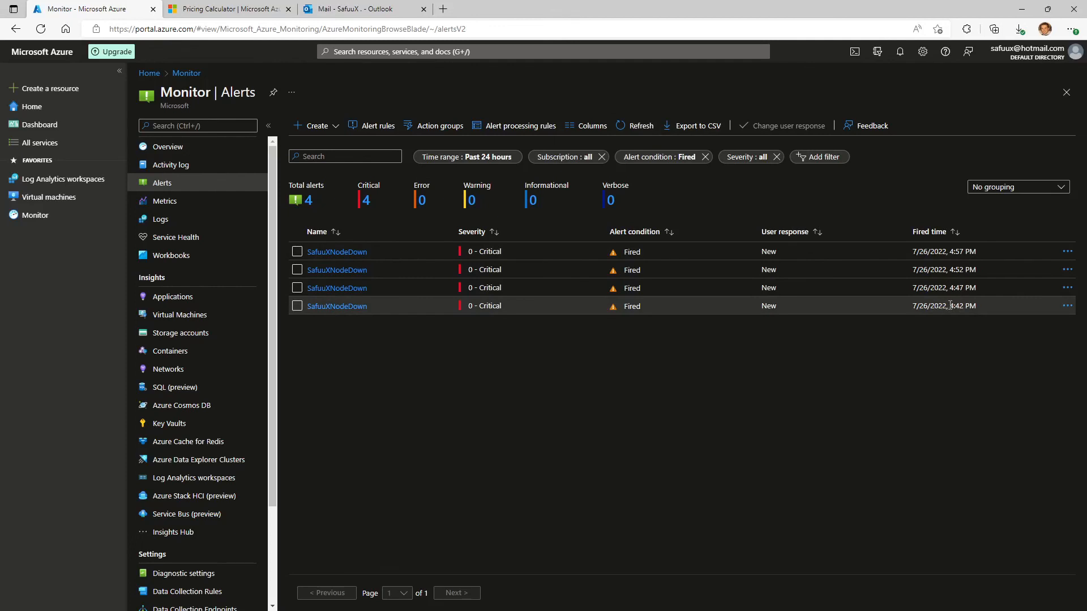
{"action": "left_click_drag", "start_coordinate": [950, 306], "coordinate": [969, 251]}
{"action": "left_click", "coordinate": [951, 288]}
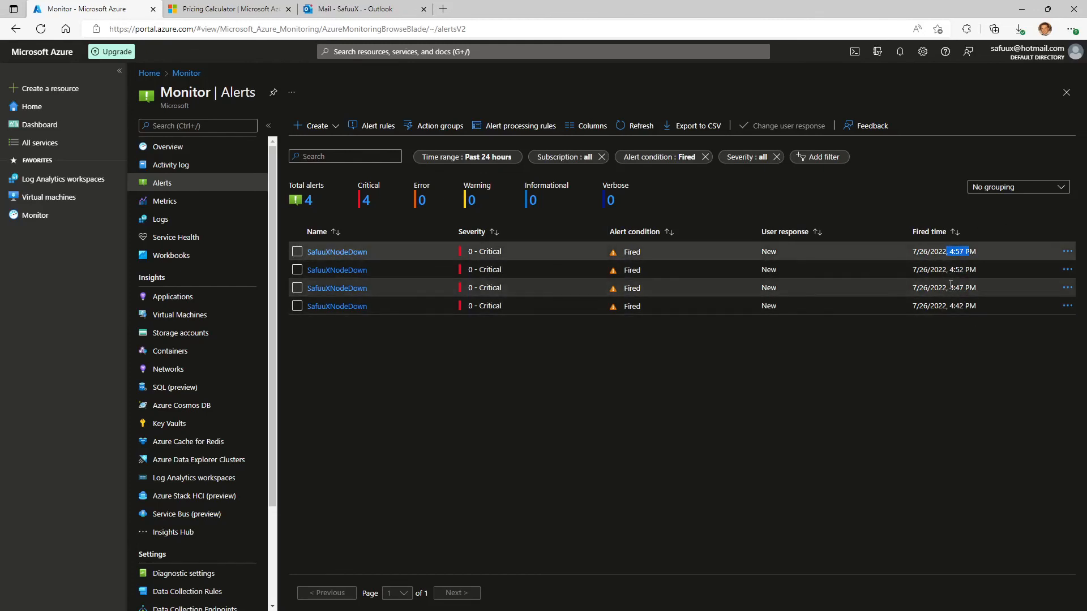
Switch to Outlook, open the newest SafuuXNodeDown alert email, and return to the Azure portal to refresh the fired alerts.
{"action": "left_click", "coordinate": [357, 11]}
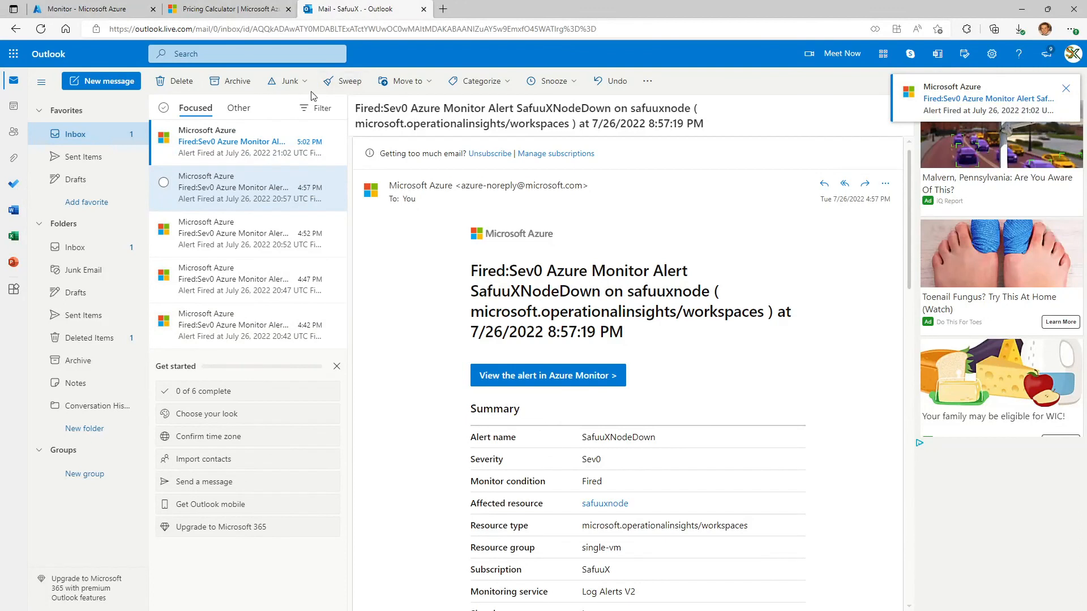
{"action": "left_click", "coordinate": [238, 152]}
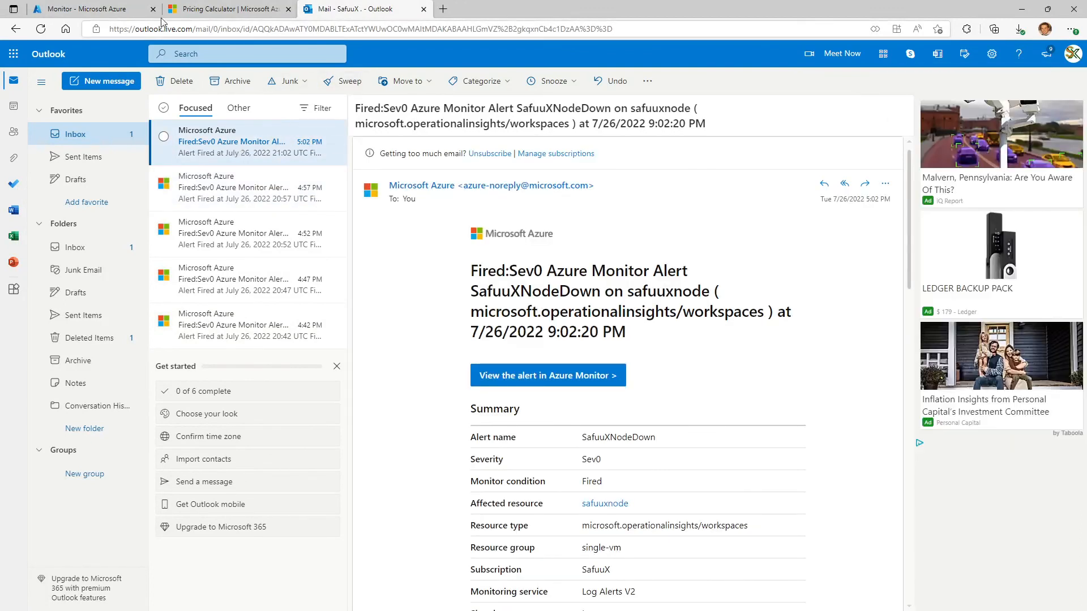
{"action": "left_click", "coordinate": [124, 12]}
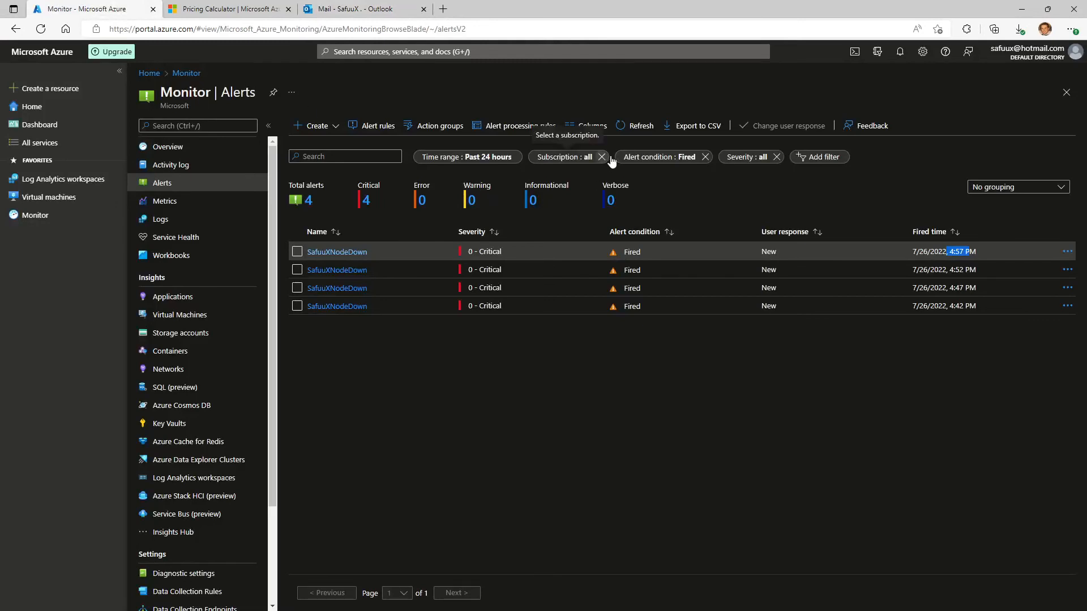
{"action": "left_click", "coordinate": [638, 126]}
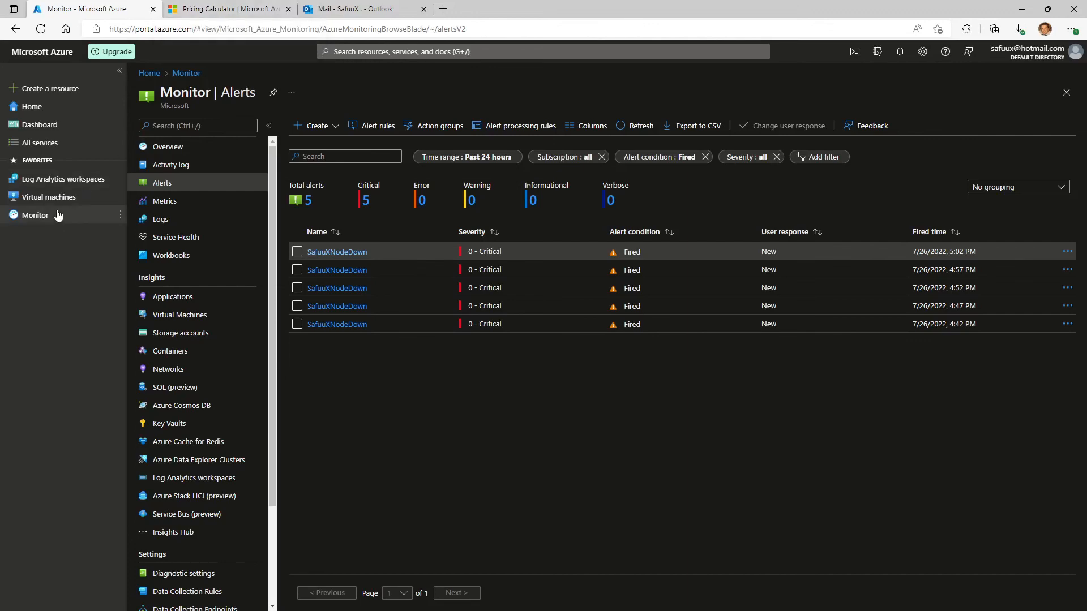
Switch to the Azure Pricing Calculator, enable the data volume estimate for monitoring VMs, and set the daily logs ingested to 0.1 GB/day.
{"action": "mouse_move", "coordinate": [63, 187]}
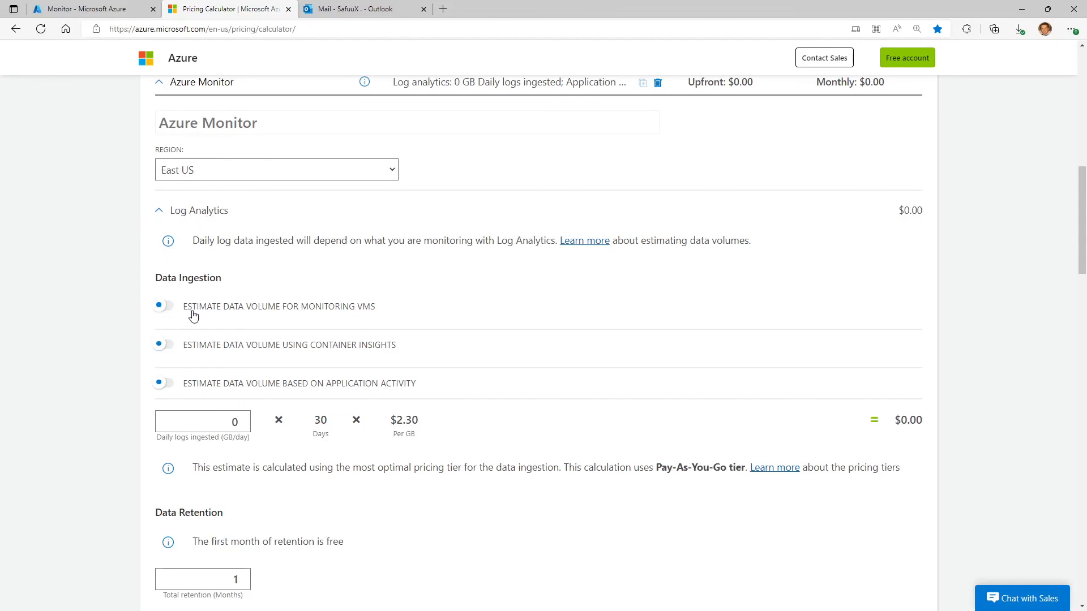
{"action": "left_click", "coordinate": [168, 307]}
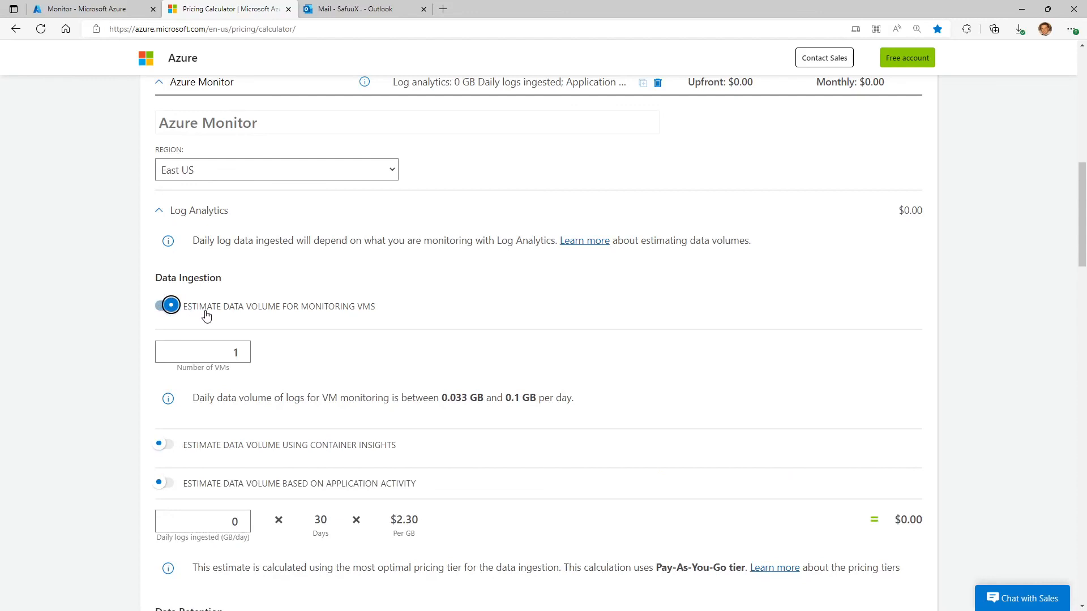
{"action": "double_click", "coordinate": [248, 353]}
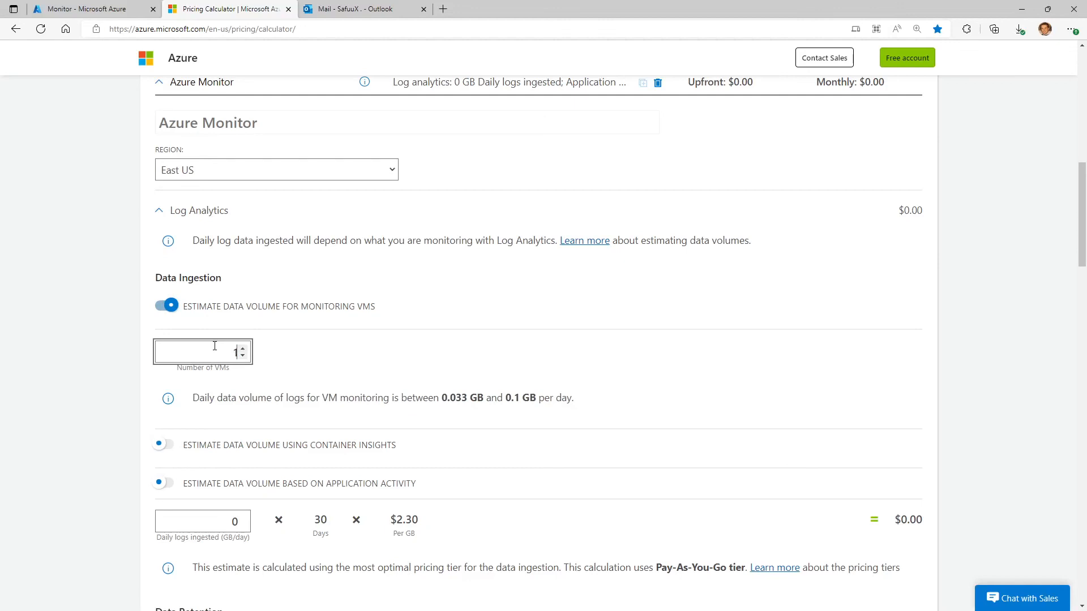
{"action": "left_click", "coordinate": [90, 368]}
{"action": "left_click_drag", "start_coordinate": [452, 397], "coordinate": [466, 398]}
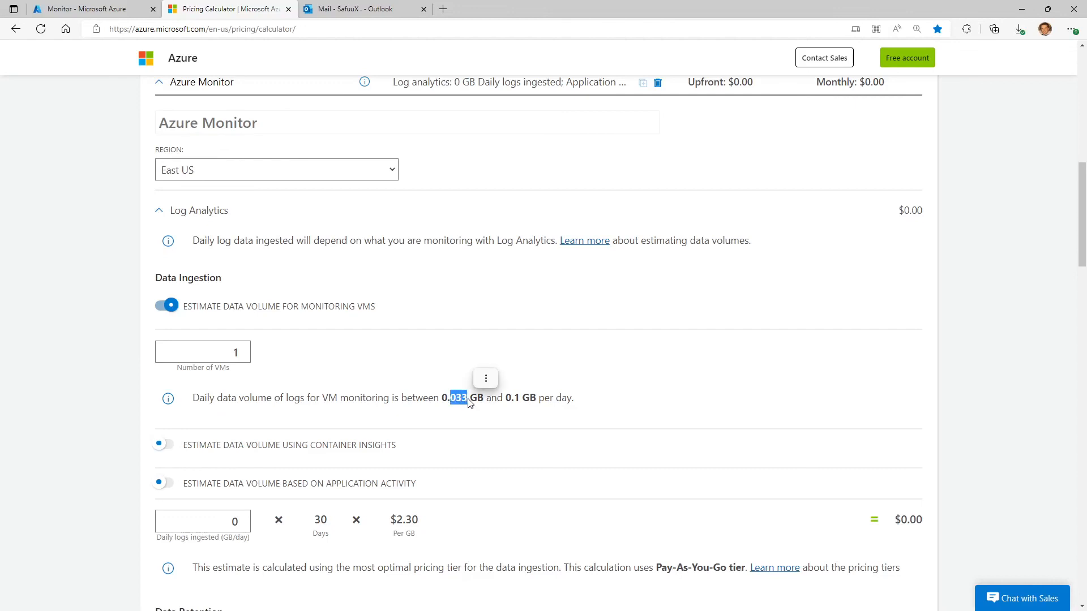
{"action": "left_click", "coordinate": [518, 399]}
{"action": "double_click", "coordinate": [233, 521]}
{"action": "type", "text": "0.1"}
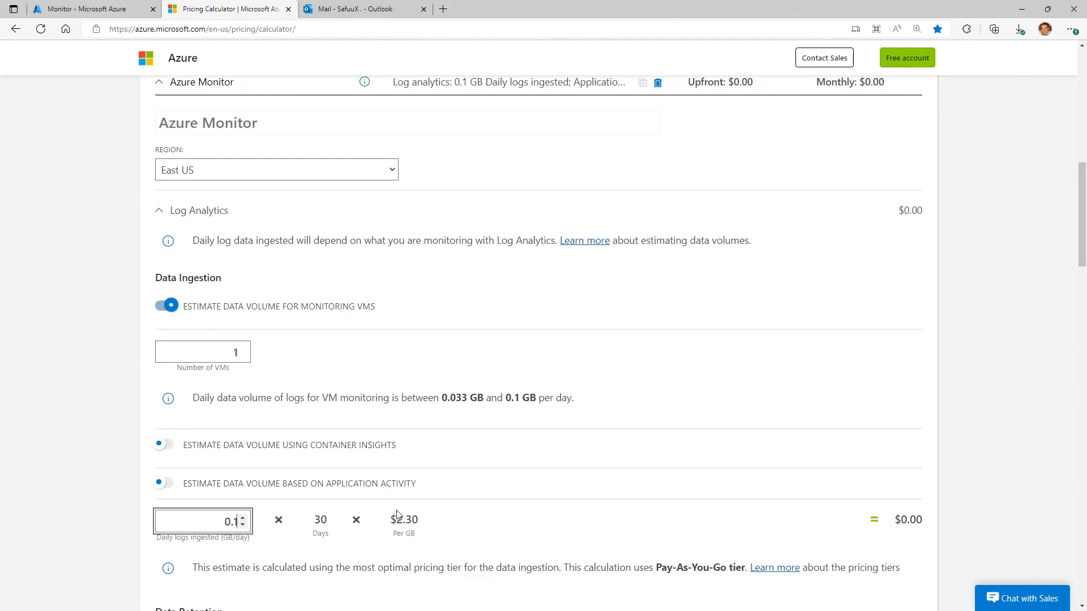
Examine the per-GB ingestion price and the estimated Log Analytics cost, and return to the Monitor alerts in the Azure portal.
{"action": "left_click_drag", "start_coordinate": [396, 521], "coordinate": [426, 523]}
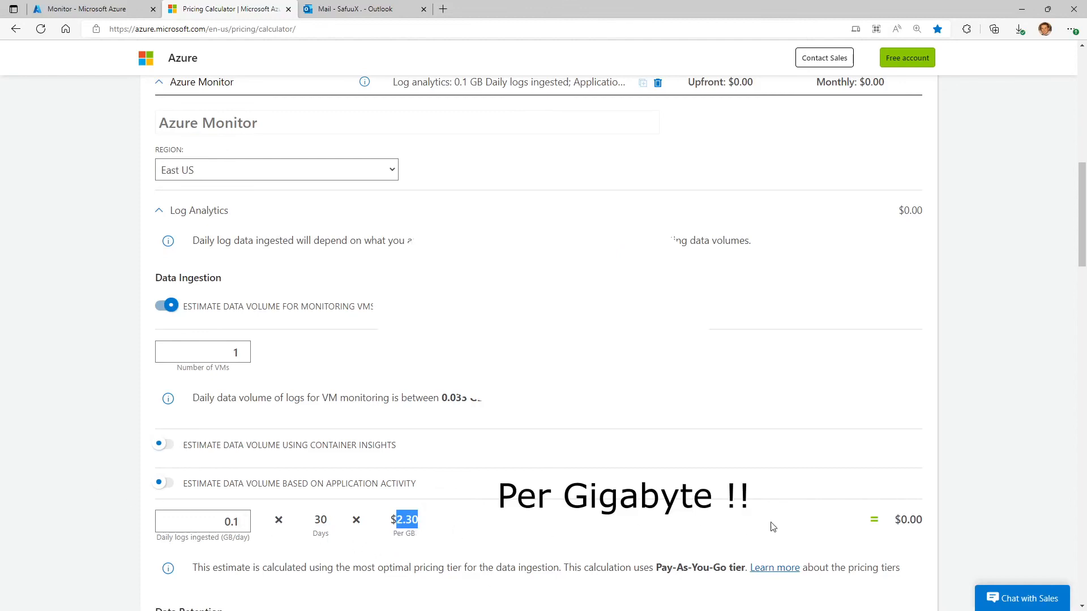
{"action": "left_click_drag", "start_coordinate": [901, 519], "coordinate": [924, 521]}
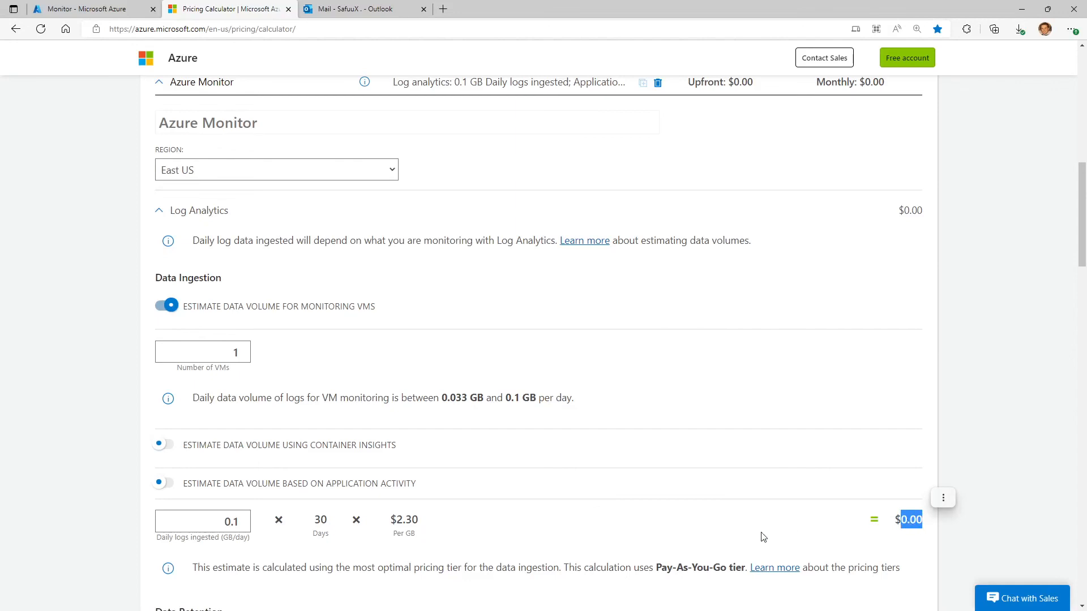
{"action": "left_click", "coordinate": [109, 489]}
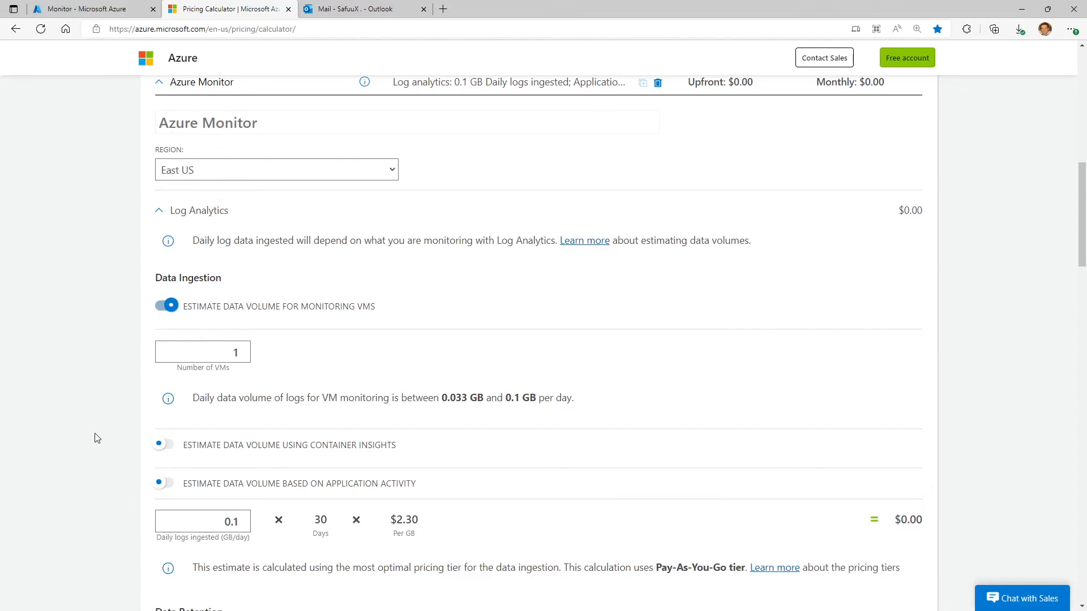
{"action": "scroll", "coordinate": [114, 424], "scroll_direction": "down", "scroll_amount": 2}
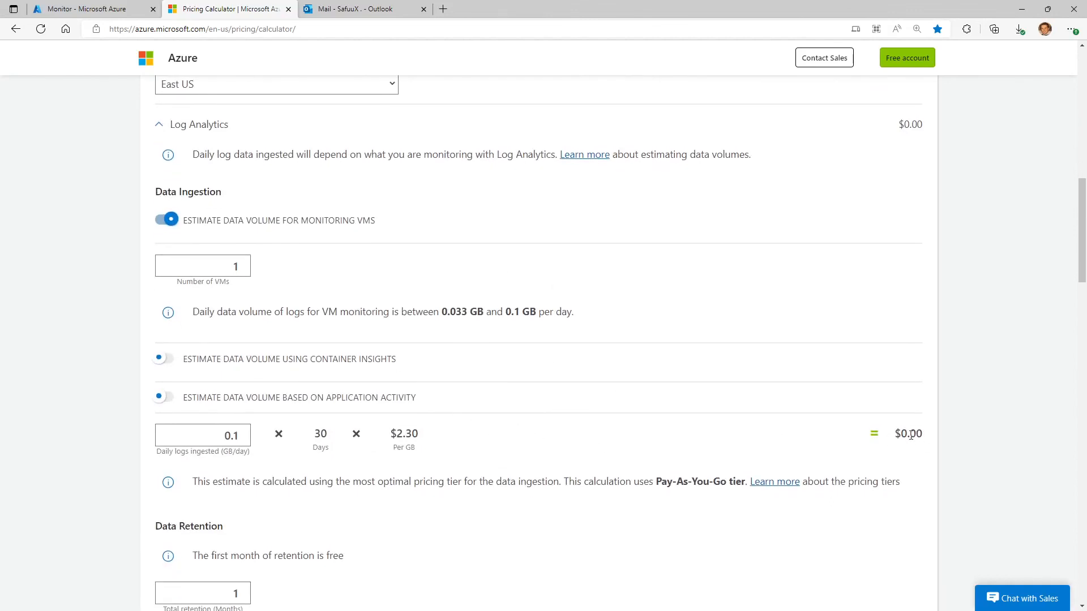
{"action": "left_click_drag", "start_coordinate": [390, 433], "coordinate": [420, 437]}
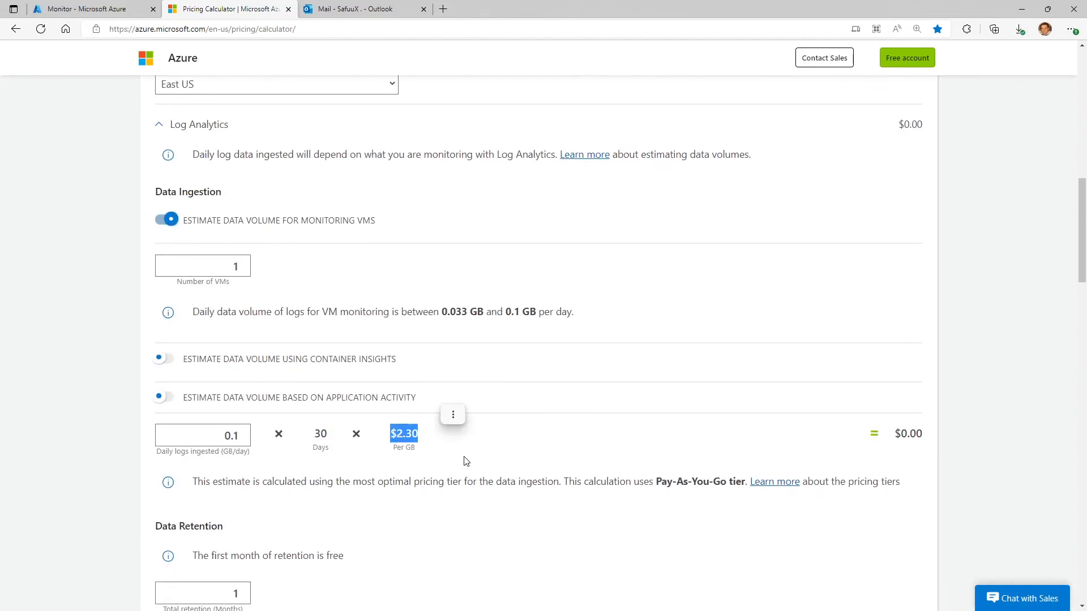
{"action": "left_click", "coordinate": [106, 408]}
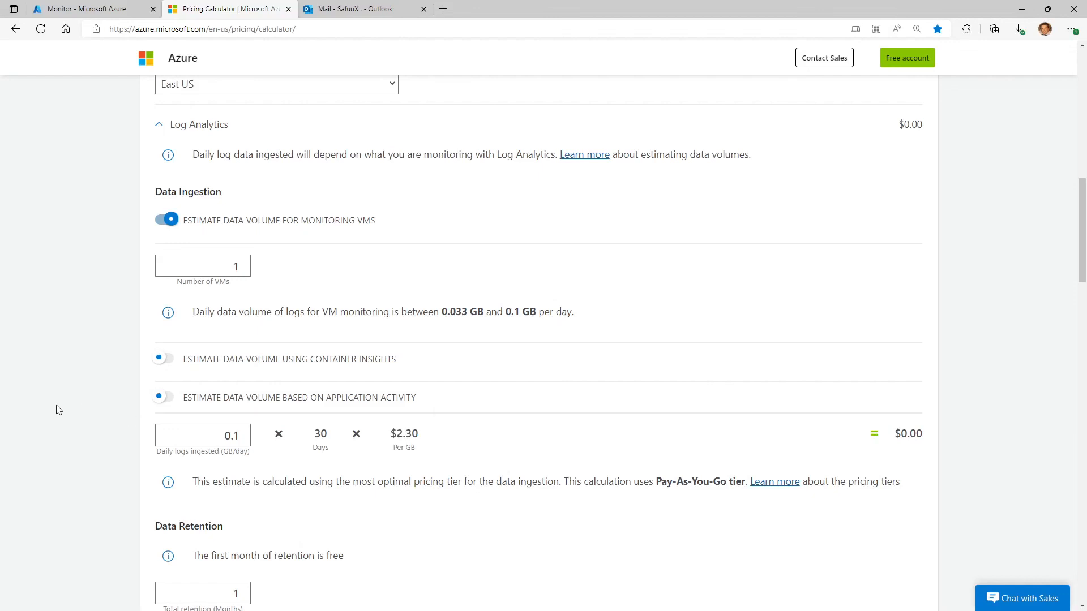
{"action": "scroll", "coordinate": [56, 405], "scroll_direction": "up", "scroll_amount": 2}
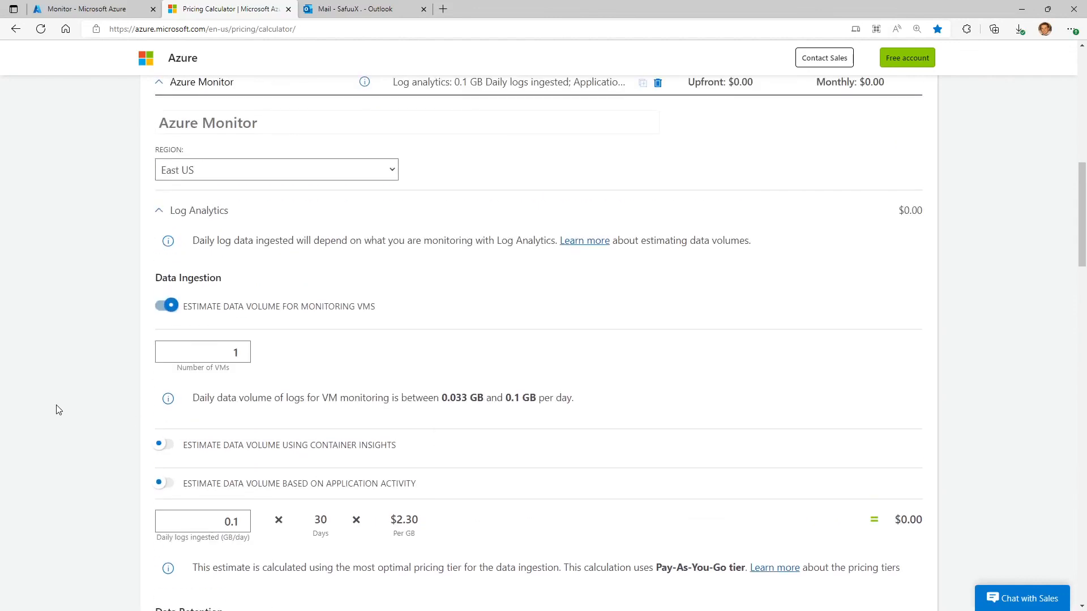
{"action": "left_click", "coordinate": [99, 9]}
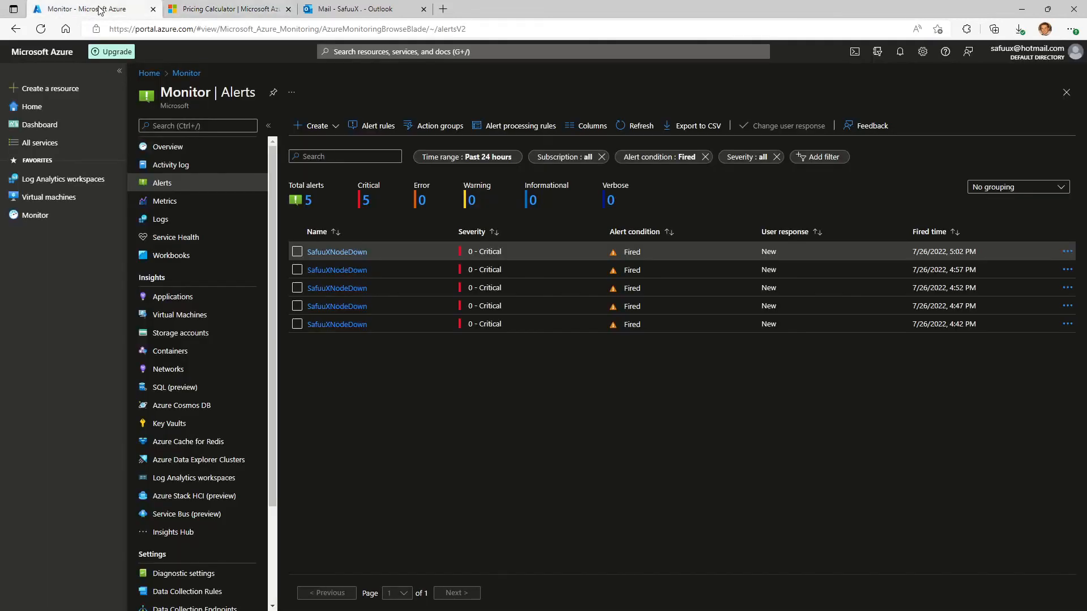